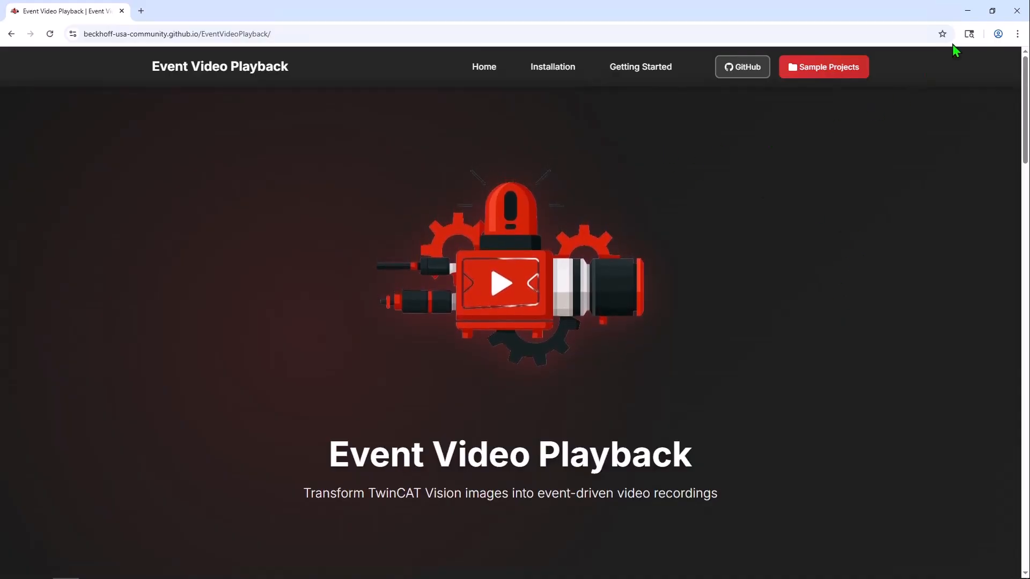
# Restore the browser window to a smaller size and copy the signature-check command from the installation guide's Package Signing Configuration section.
pyautogui.click(992, 11)
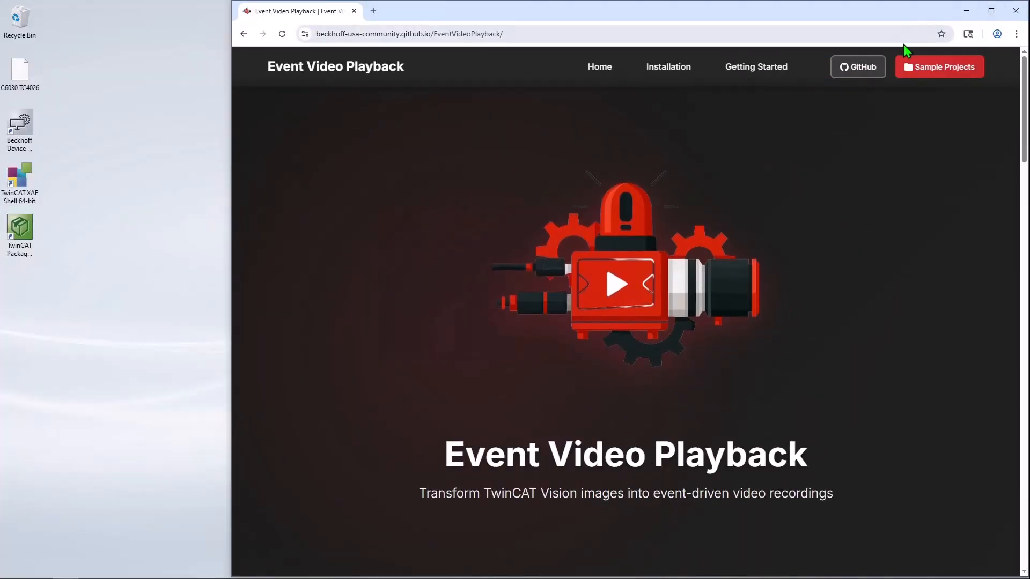
pyautogui.click(664, 67)
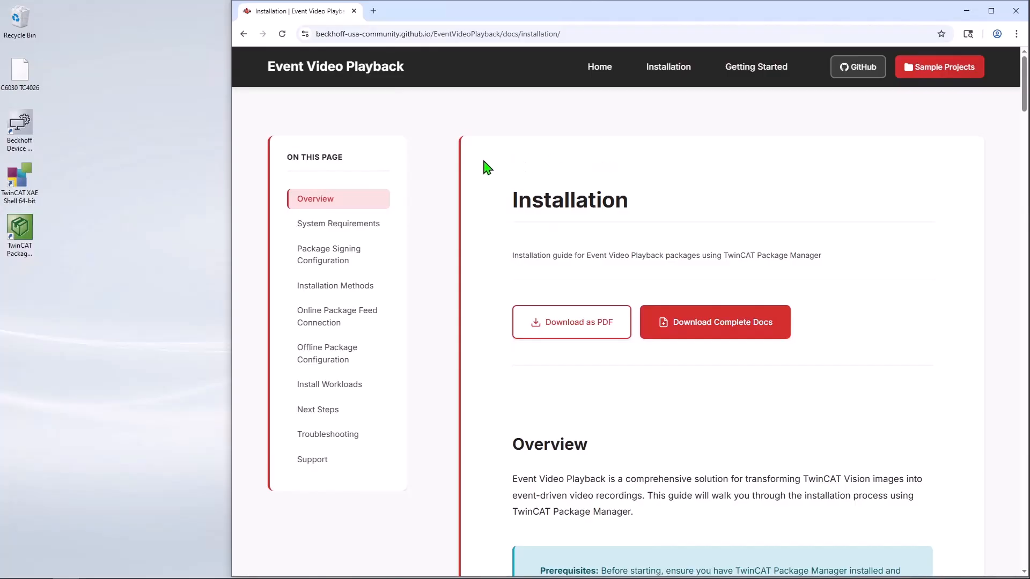
pyautogui.click(320, 264)
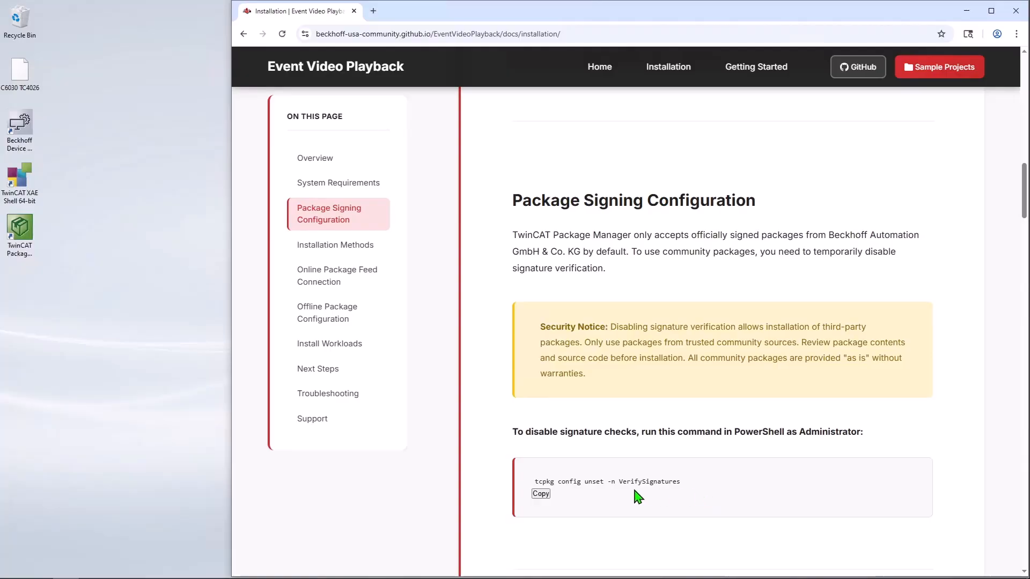
pyautogui.click(539, 494)
# Open PowerShell 7 (x64) as administrator and run the copied command tcpkg config unset -n VerifySignatures.
pyautogui.click(11, 569)
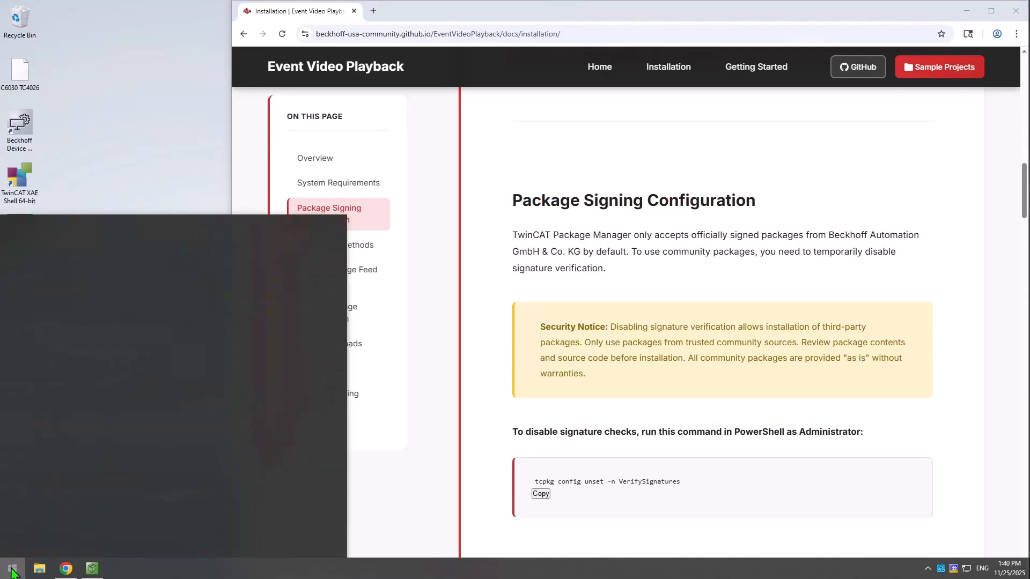
pyautogui.write('powe')
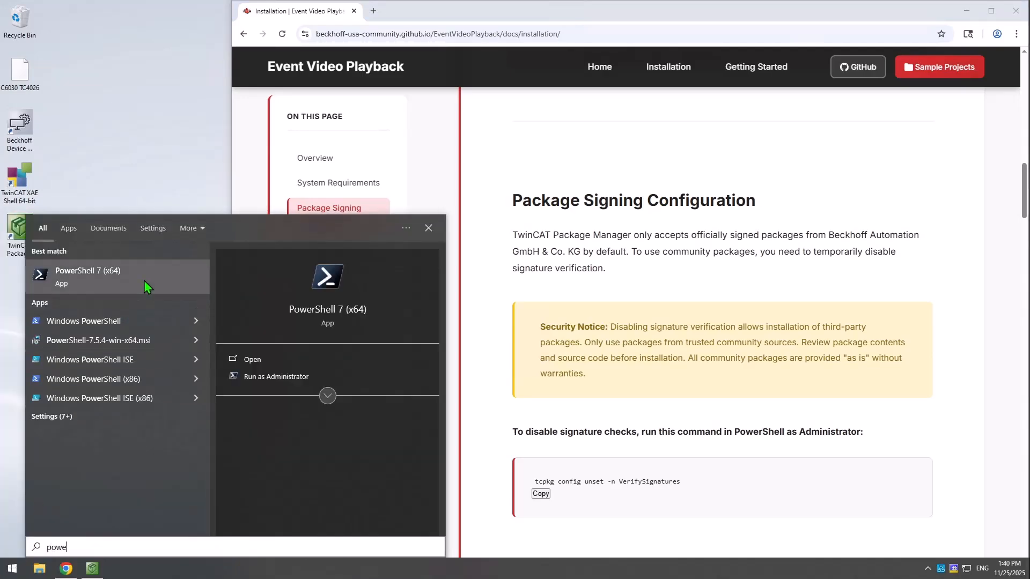
pyautogui.click(284, 377)
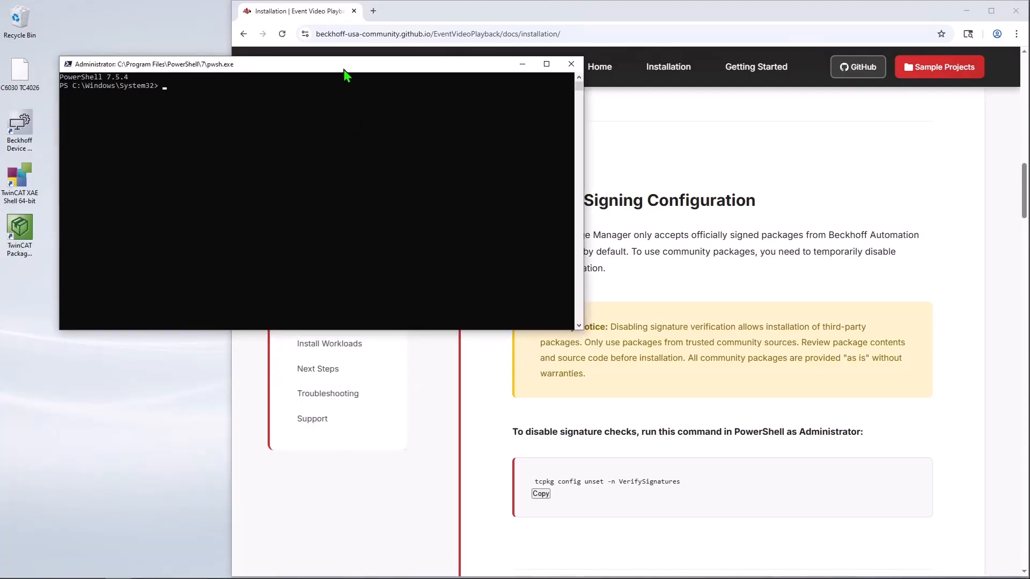
pyautogui.moveTo(343, 70); pyautogui.dragTo(287, 31)
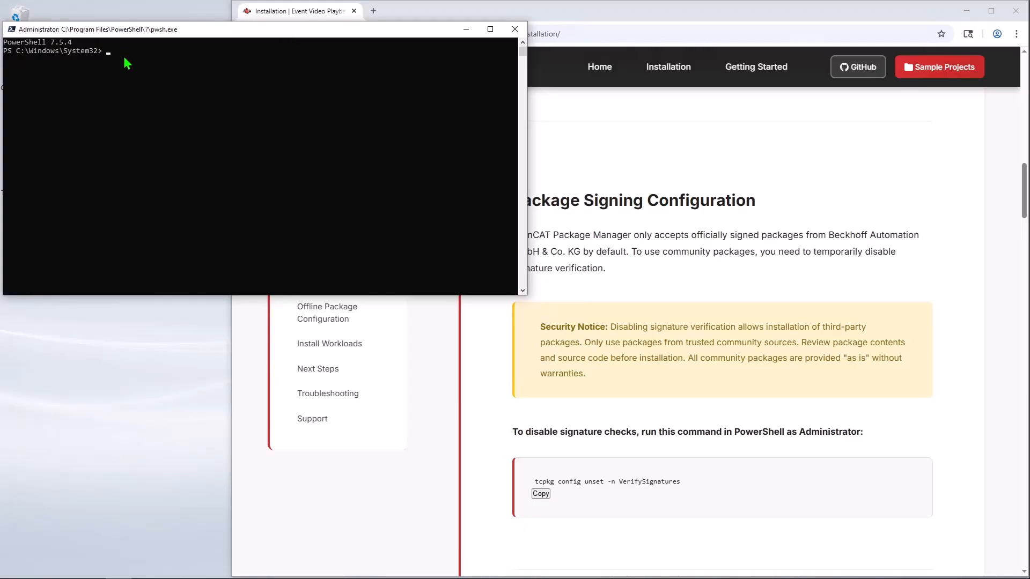
pyautogui.hotkey('ctrl', 'v')
pyautogui.press('Return')
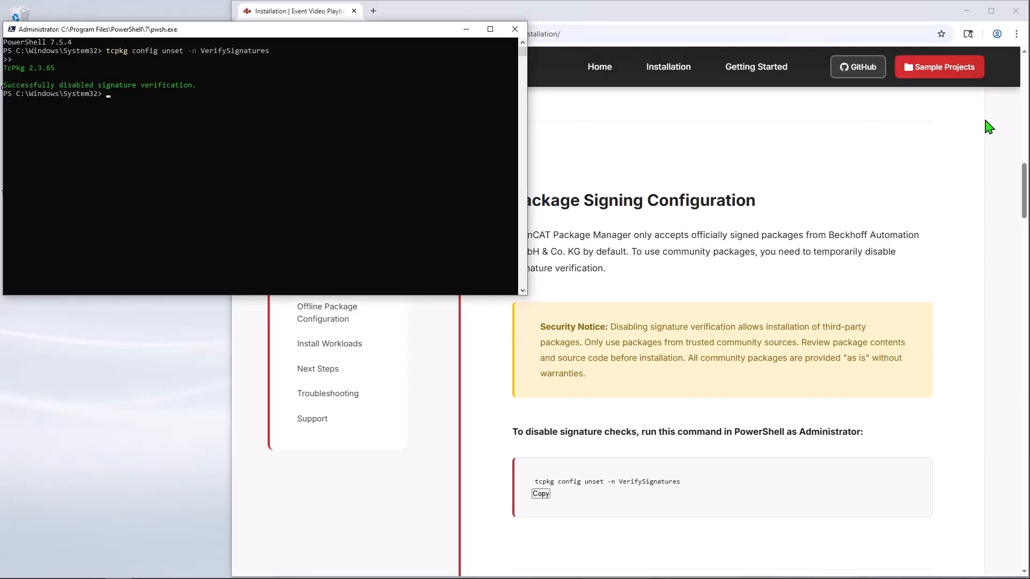
# Copy the PowerShell command for adding the Beckhoff USA Community Stable feed from the guide's Online Package Feed Connection section.
pyautogui.click(938, 176)
pyautogui.scroll(-4, 906, 326)
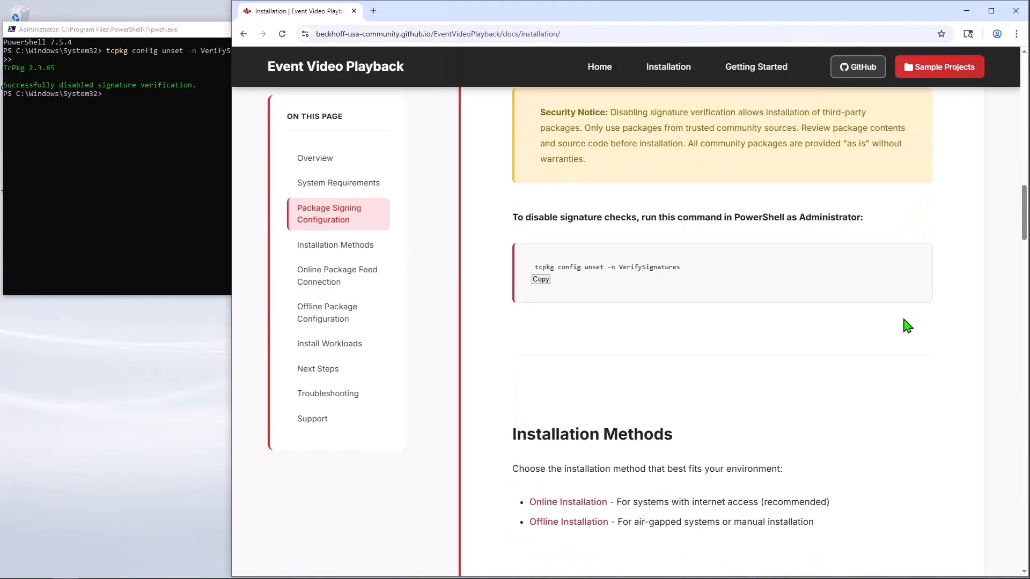
pyautogui.click(314, 245)
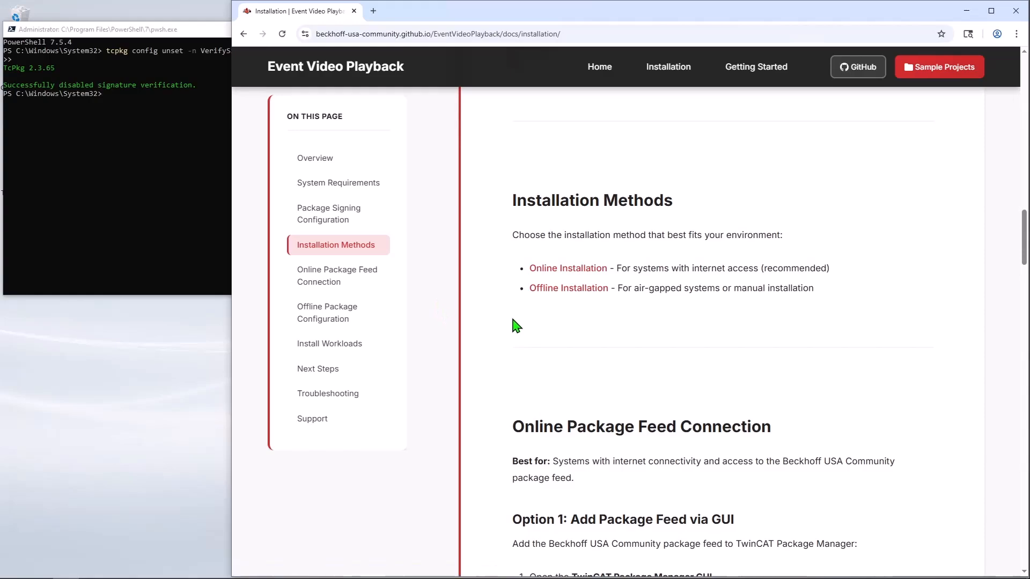
pyautogui.click(571, 274)
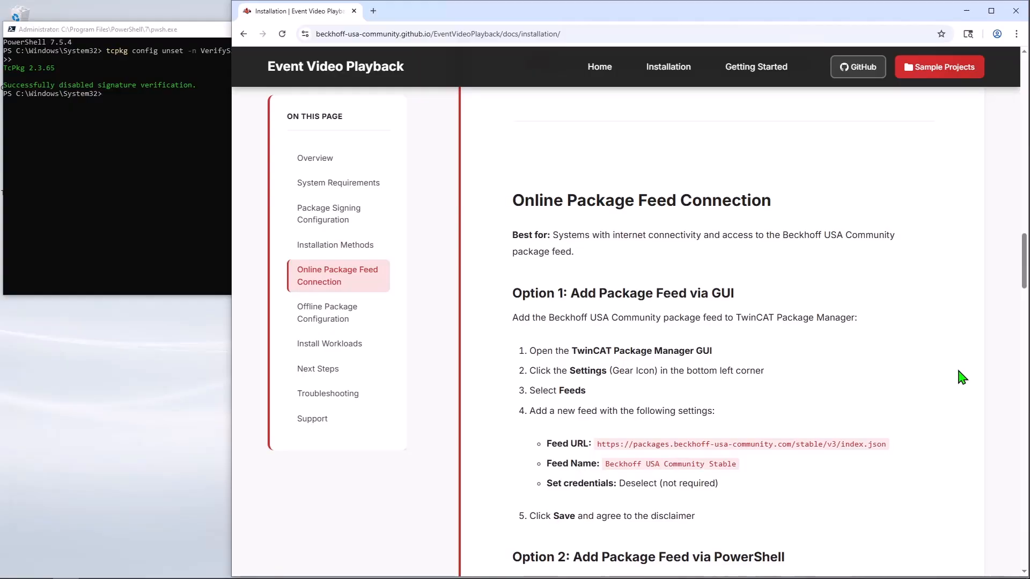
pyautogui.scroll(-3, 962, 377)
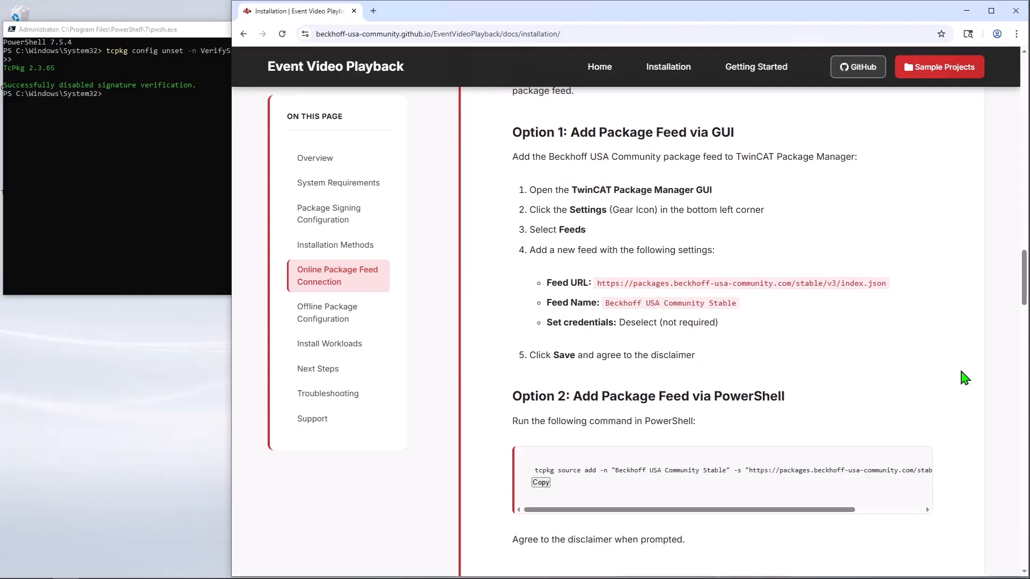
pyautogui.scroll(-2, 963, 377)
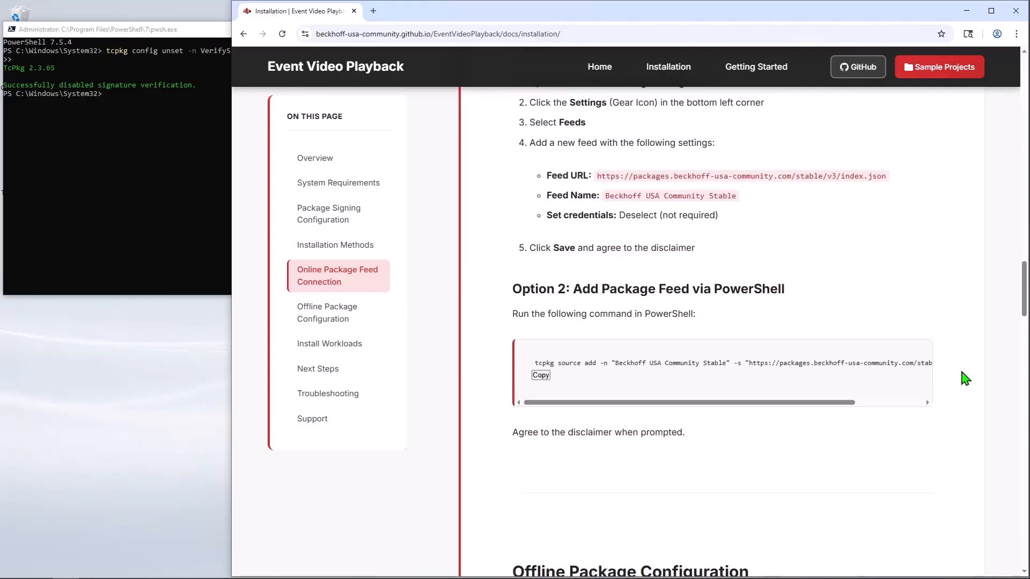
pyautogui.scroll(-1, 966, 378)
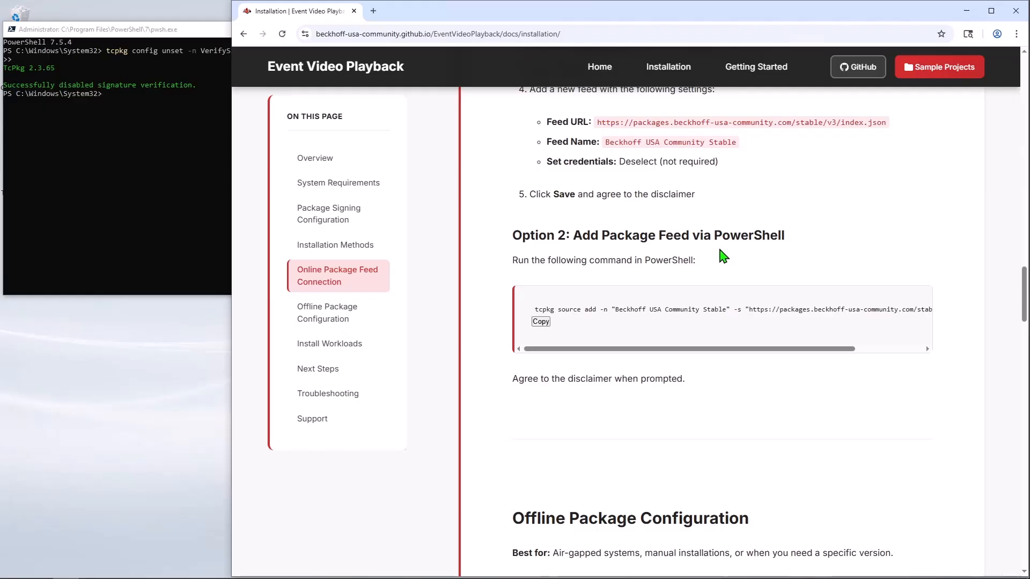
pyautogui.click(540, 321)
# Run the copied tcpkg source add command in PowerShell and accept the community feed disclaimer.
pyautogui.click(124, 101)
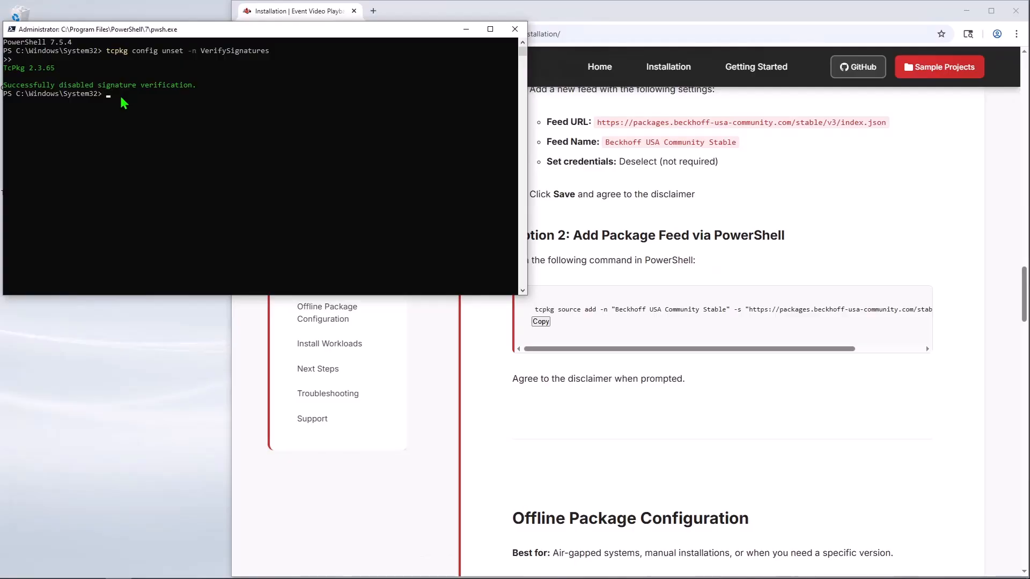
pyautogui.hotkey('ctrl', 'v')
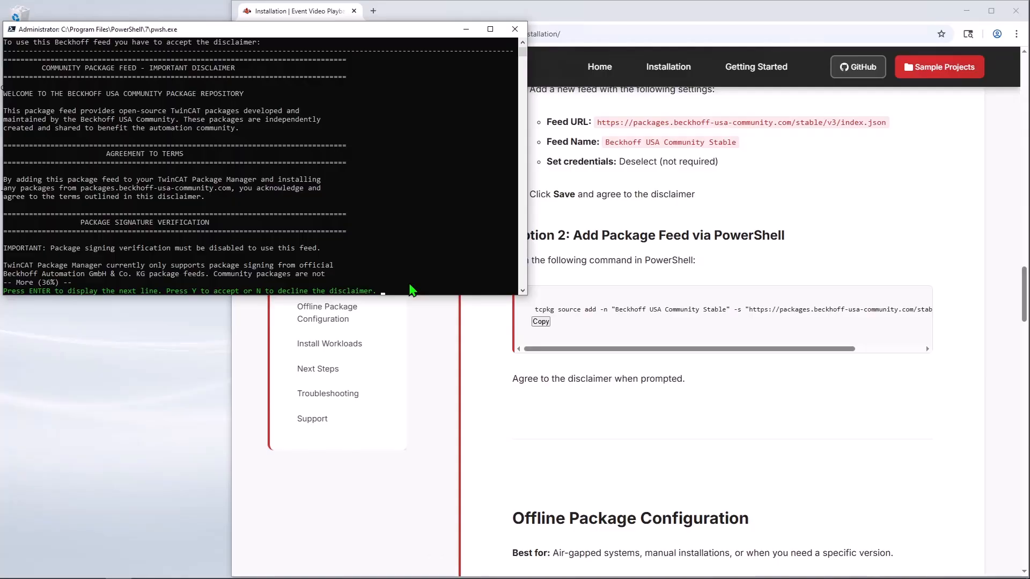
pyautogui.press('y')
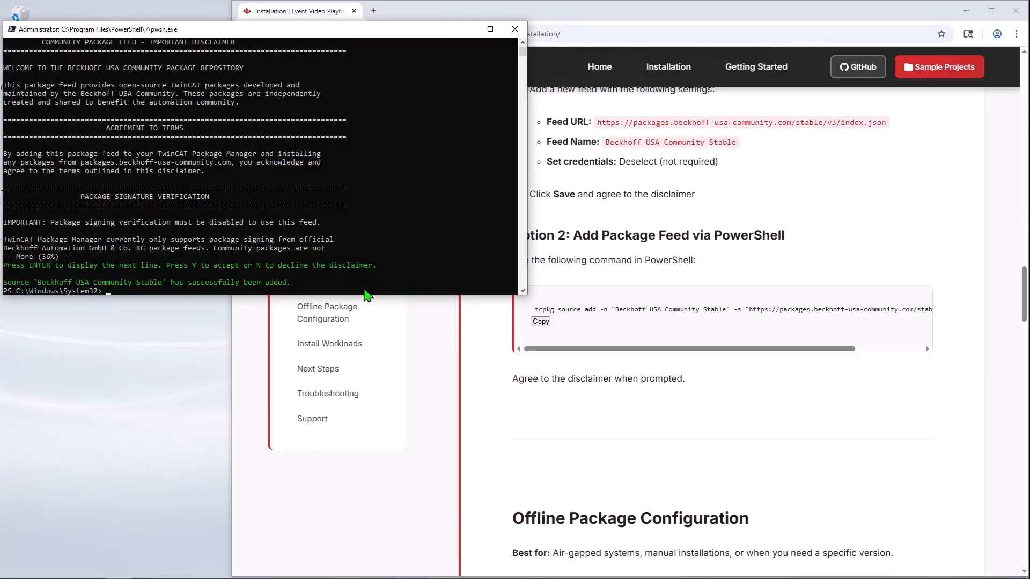
# Show the guide's Install Workloads section in the browser and close the PowerShell window.
pyautogui.click(340, 349)
pyautogui.click(338, 348)
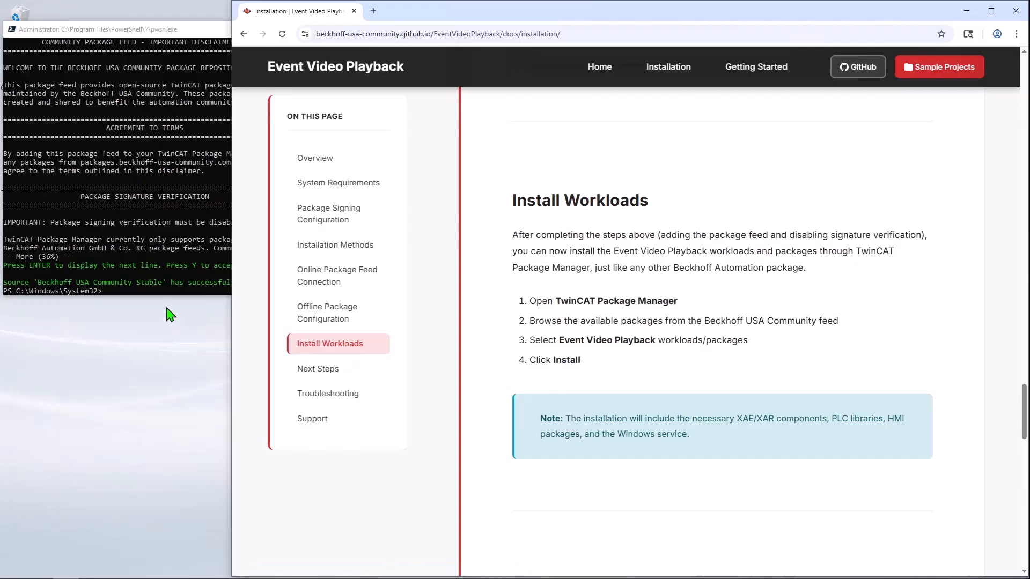
pyautogui.click(200, 118)
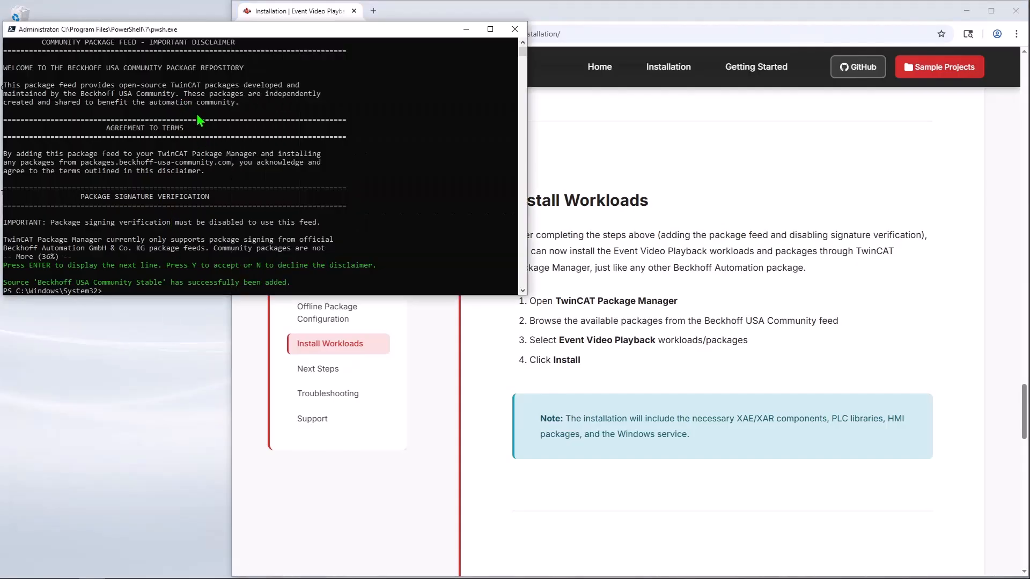
pyautogui.click(517, 29)
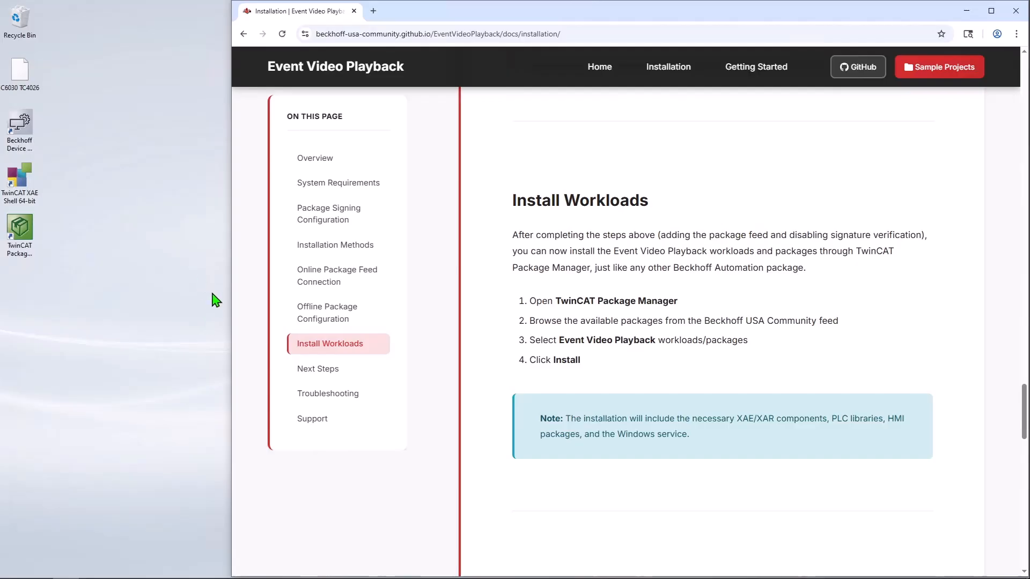
# Open TwinCAT Package Manager and review the list of installed products down to TwinCAT 3 Vision.
pyautogui.doubleClick(24, 233)
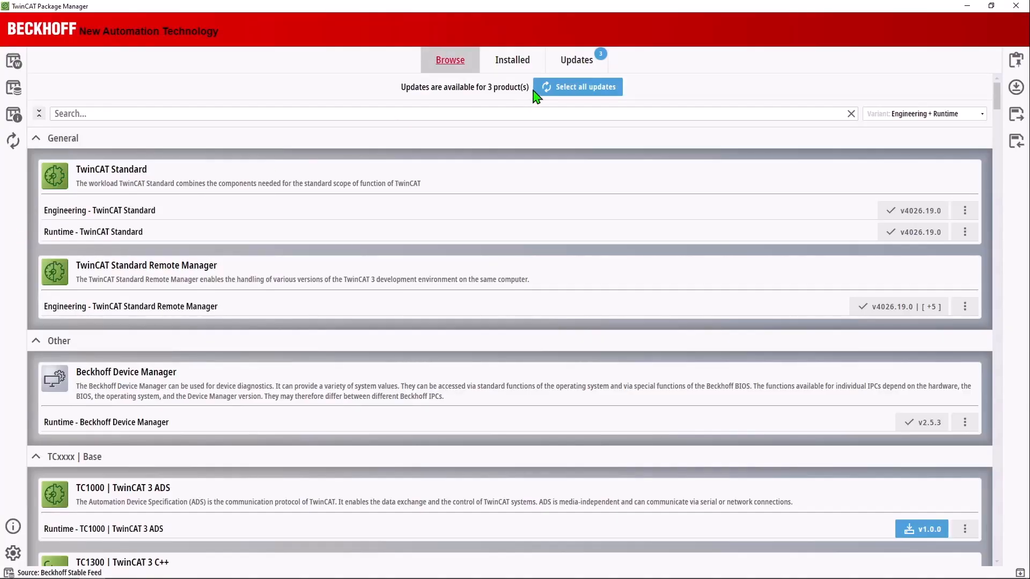
pyautogui.click(512, 65)
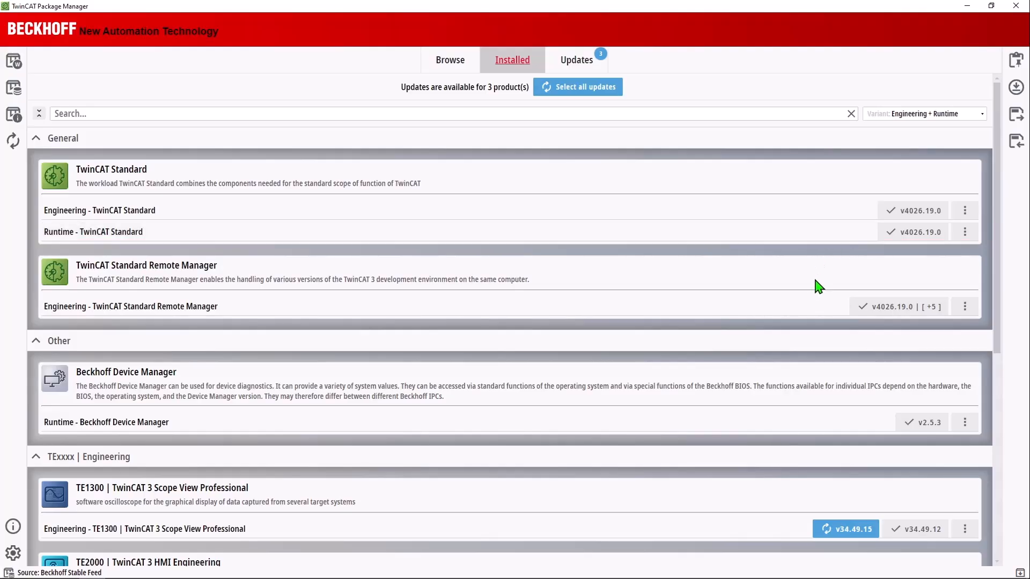
pyautogui.scroll(-3, 812, 293)
pyautogui.scroll(-3, 807, 295)
pyautogui.scroll(-1, 702, 310)
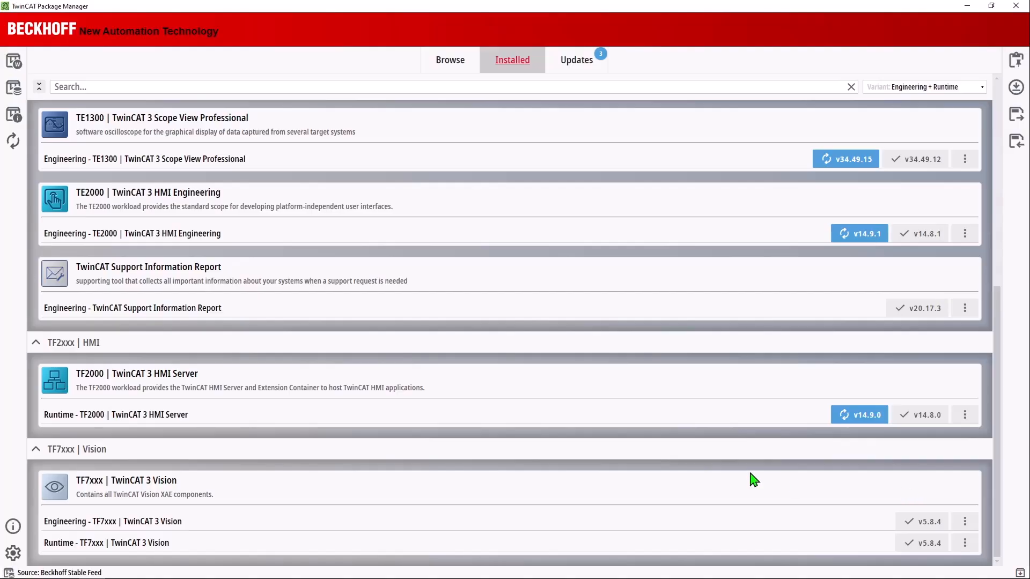
# Switch the package feed to Beckhoff USA Community Stable and browse its available workloads.
pyautogui.click(13, 63)
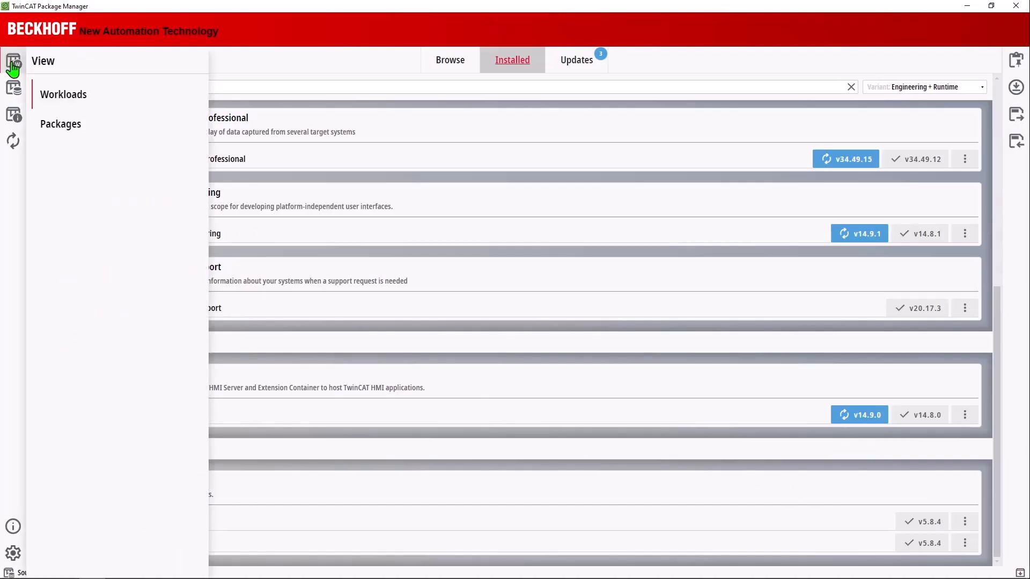
pyautogui.click(13, 91)
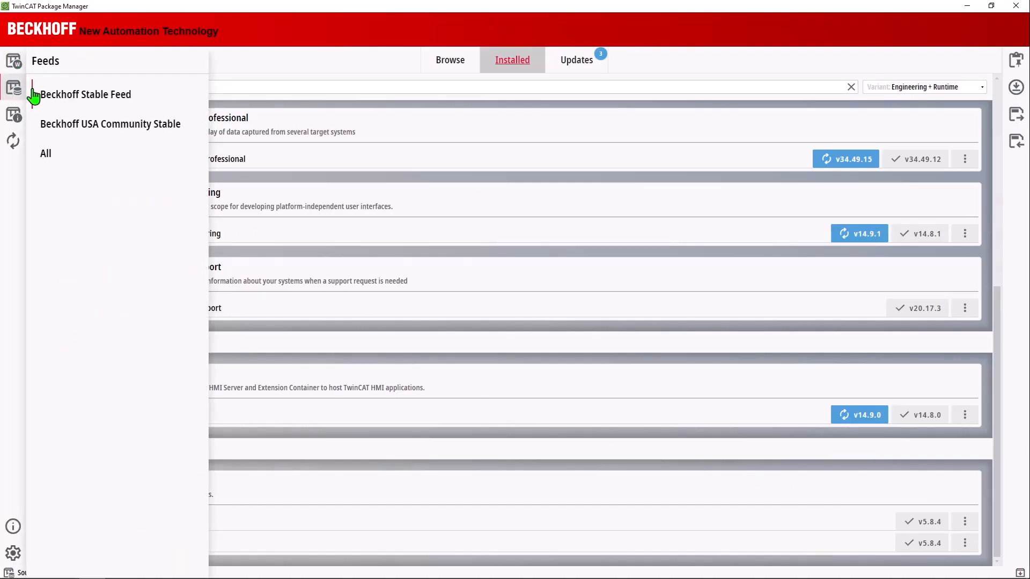
pyautogui.click(93, 135)
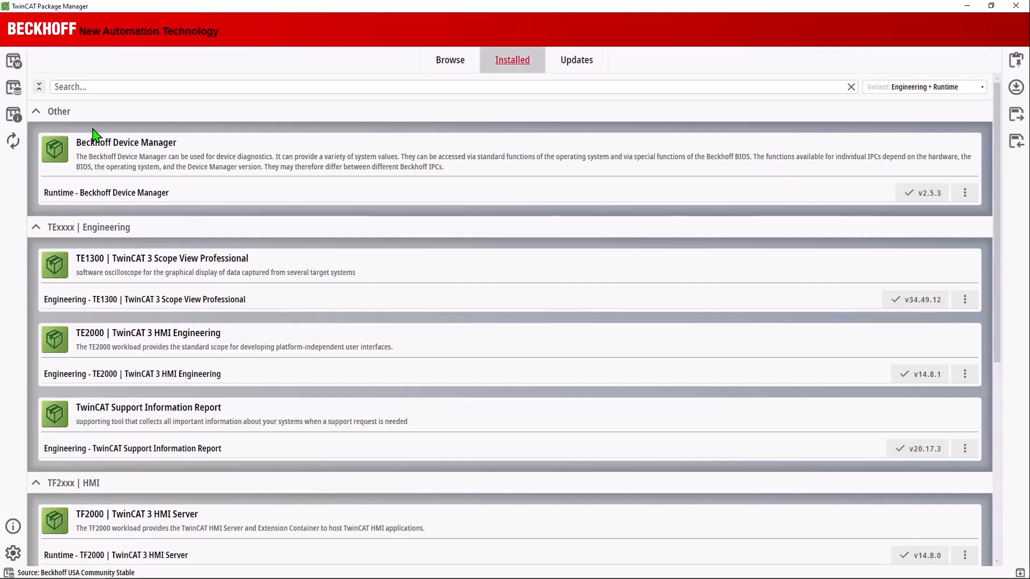
pyautogui.click(444, 70)
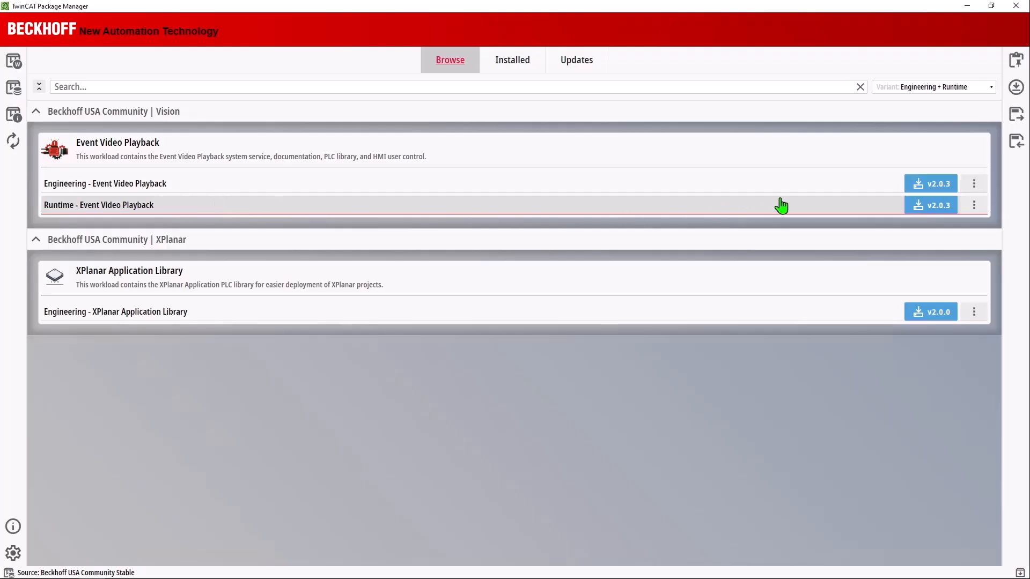
# Select the Engineering and Runtime workloads of Event Video Playback v2.0.3 for installation and show the selected products.
pyautogui.click(932, 190)
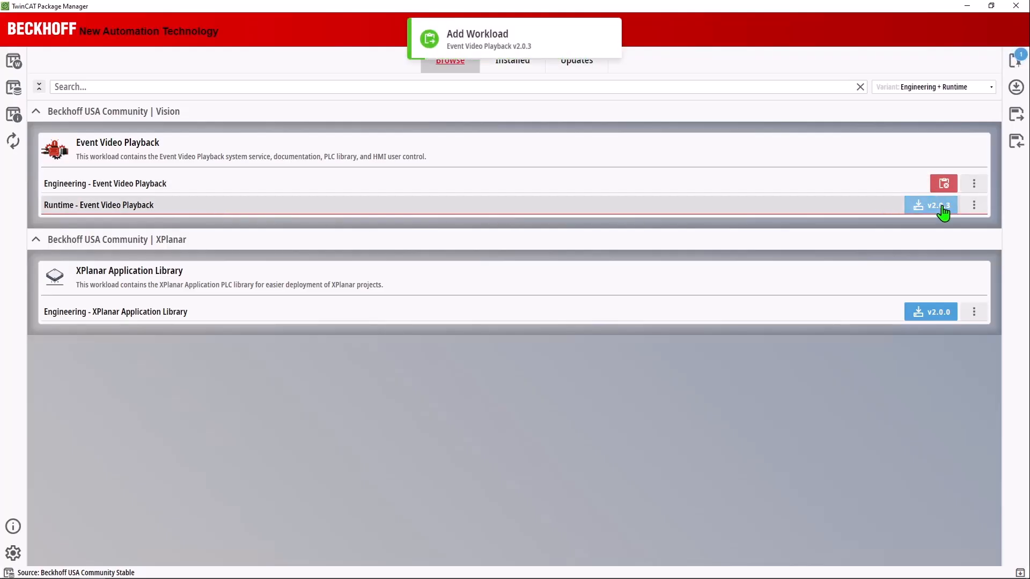
pyautogui.click(943, 209)
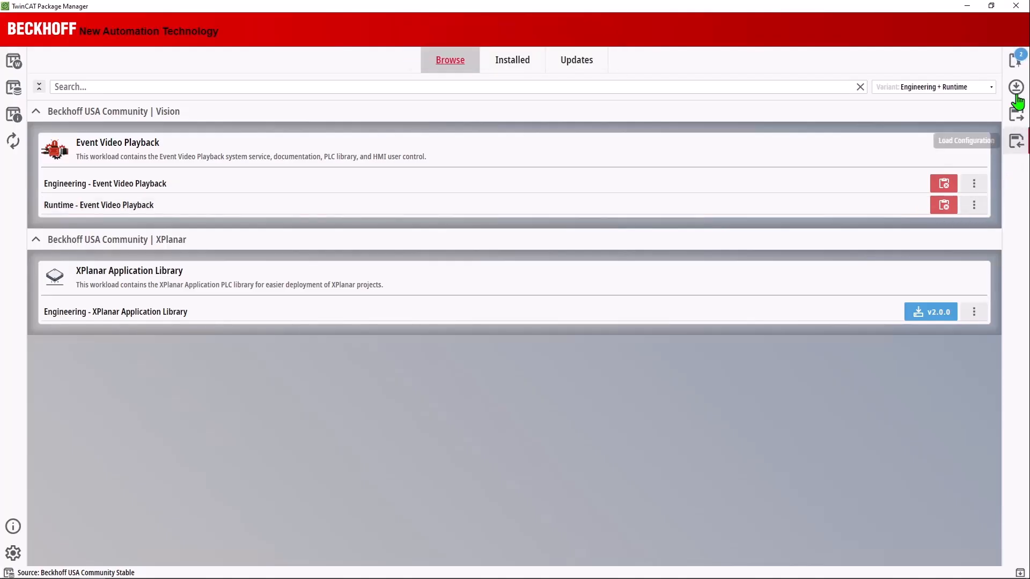
pyautogui.click(1016, 63)
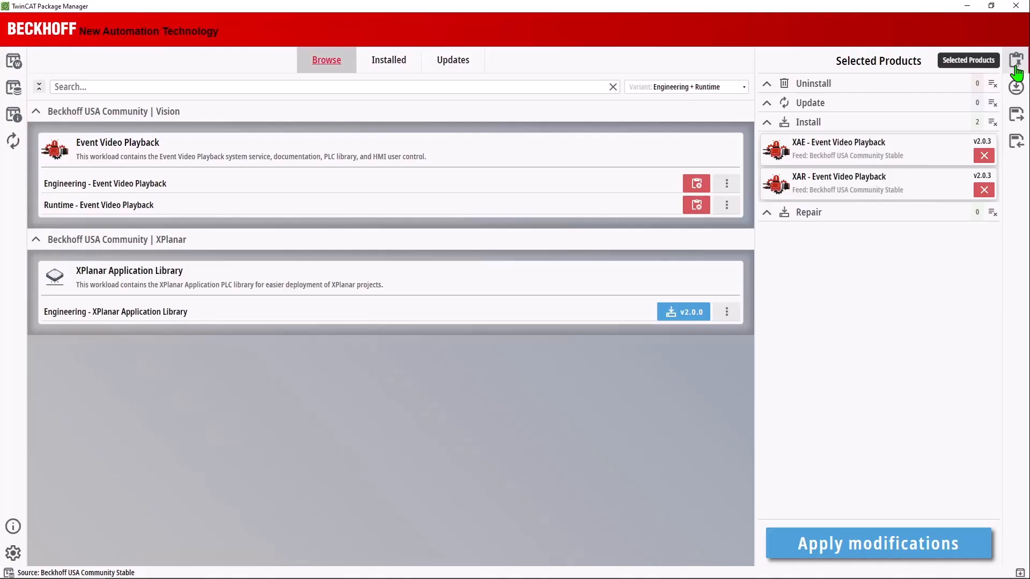
# Apply the selected modifications to install both Event Video Playback workloads, close the installation report, and view the installed products.
pyautogui.click(865, 551)
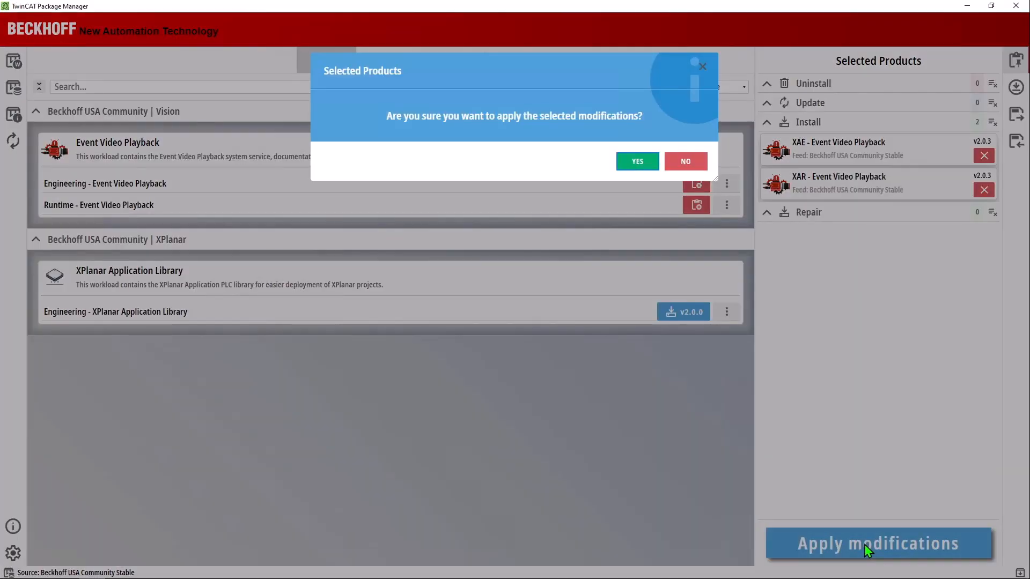
pyautogui.click(638, 162)
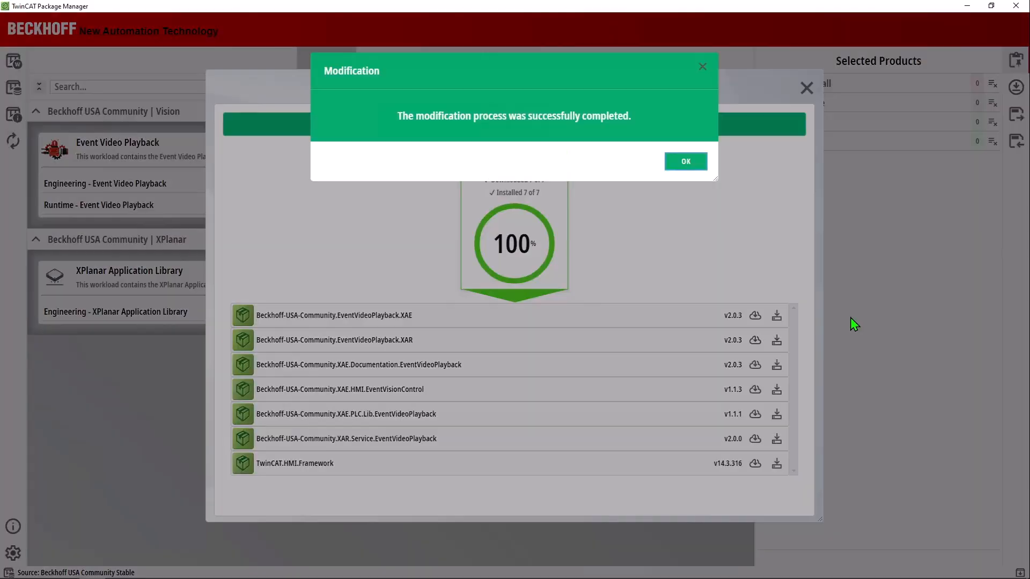
pyautogui.click(687, 162)
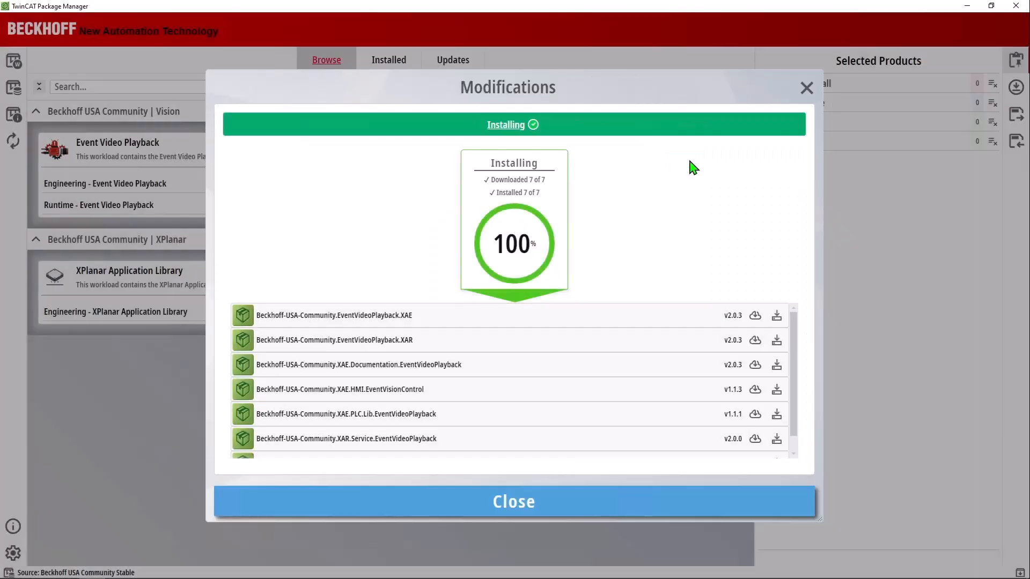
pyautogui.click(529, 504)
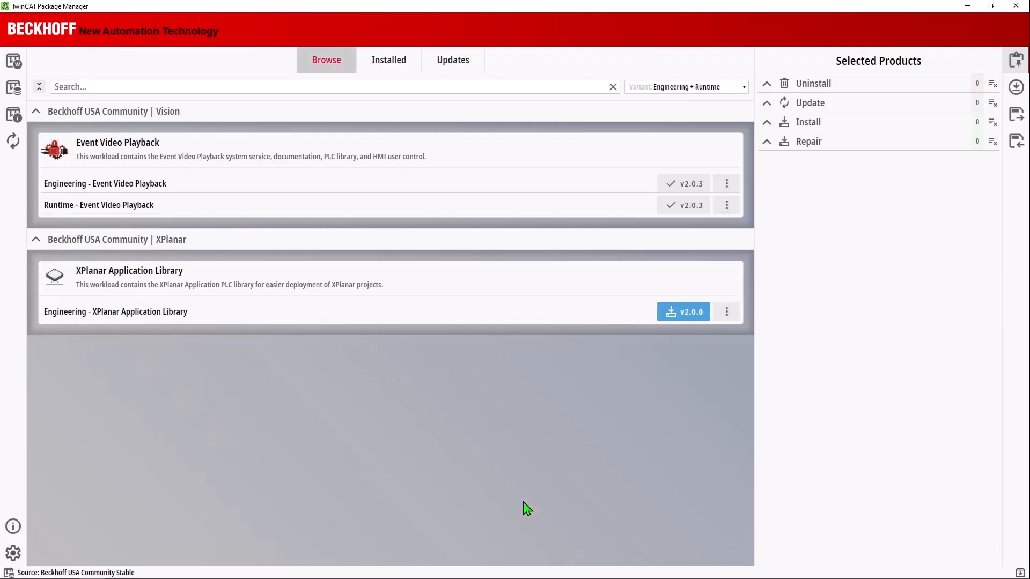
pyautogui.click(386, 65)
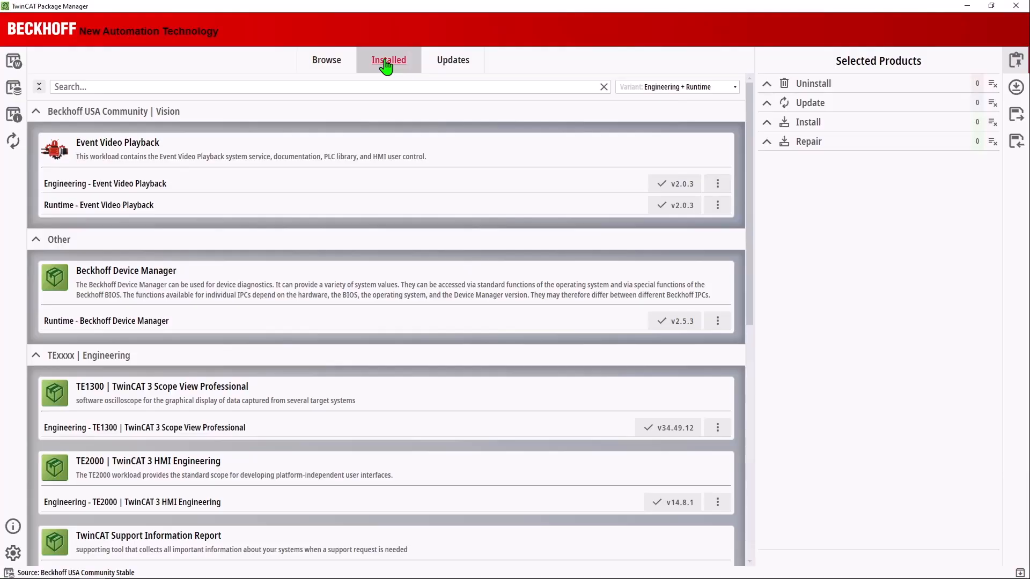
# Close TwinCAT Package Manager and go through the installation guide's Next Steps to the Getting Started overview of the three Event Video Playback components.
pyautogui.click(386, 207)
pyautogui.click(1018, 12)
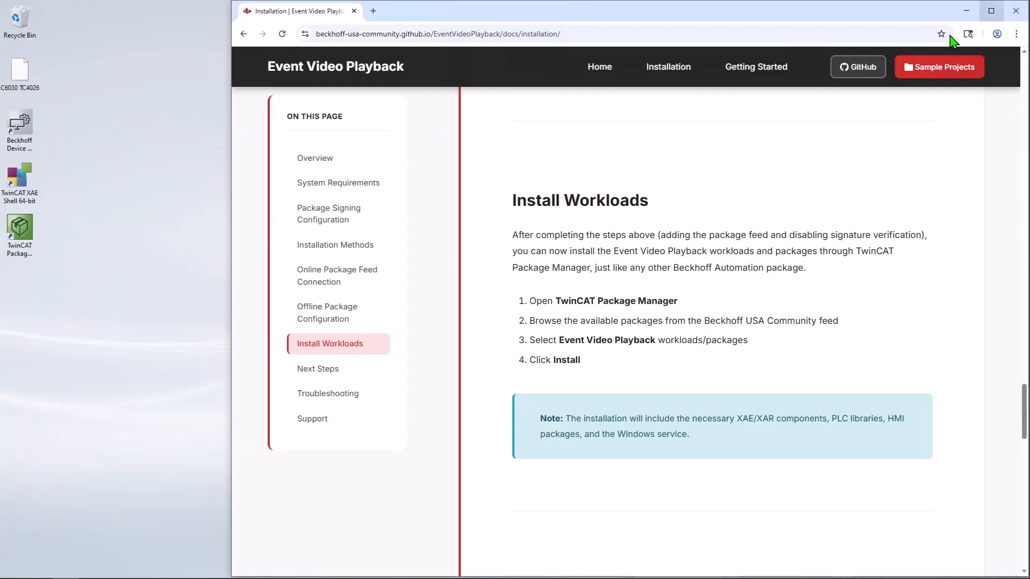
pyautogui.click(307, 377)
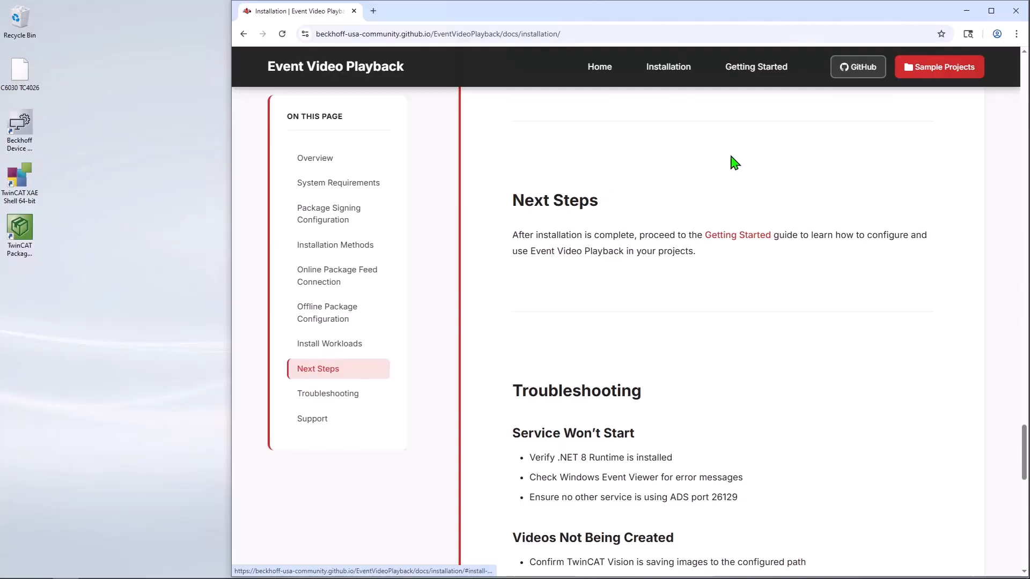
pyautogui.click(754, 67)
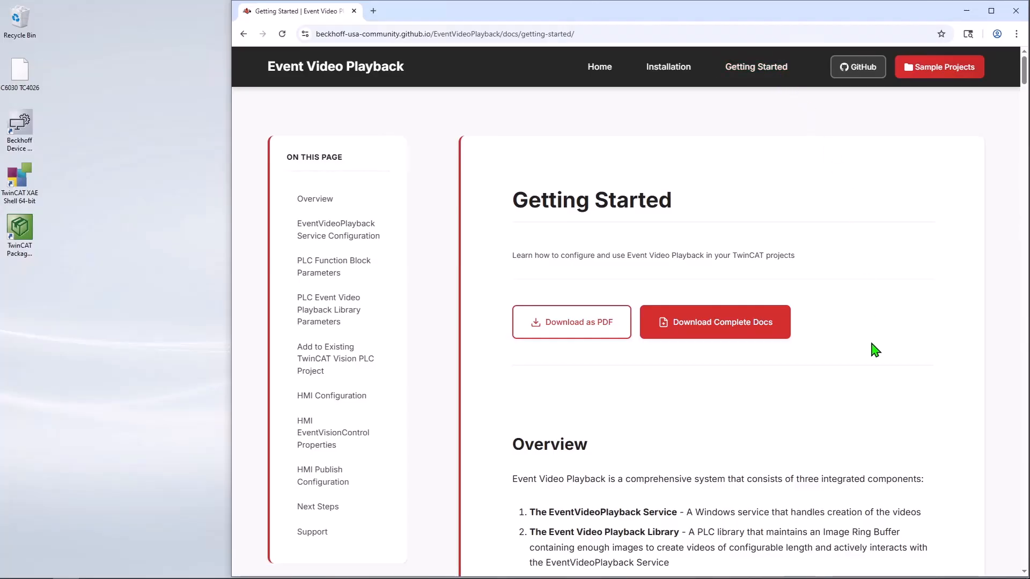
pyautogui.scroll(-3, 875, 350)
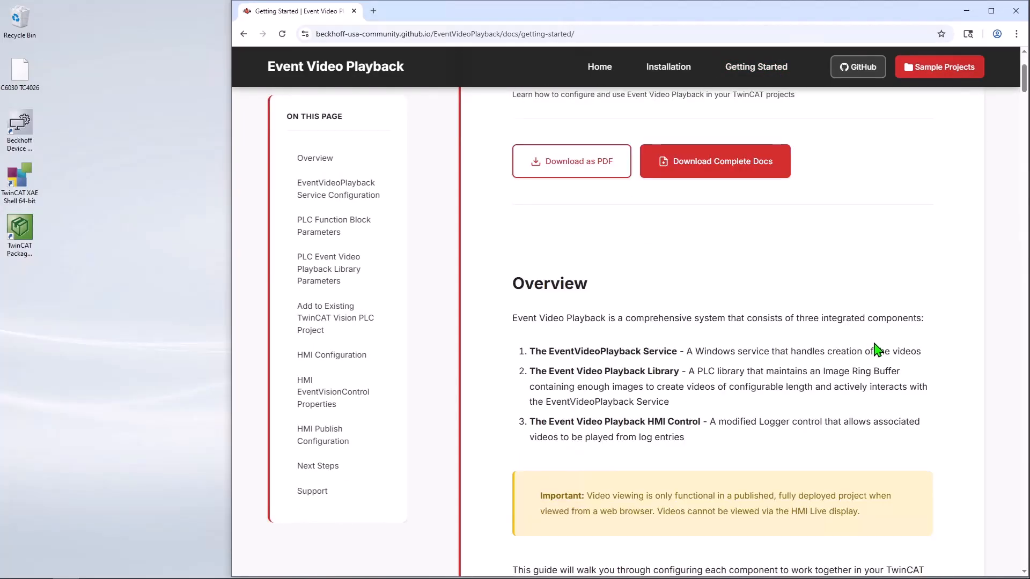
pyautogui.scroll(-2, 875, 349)
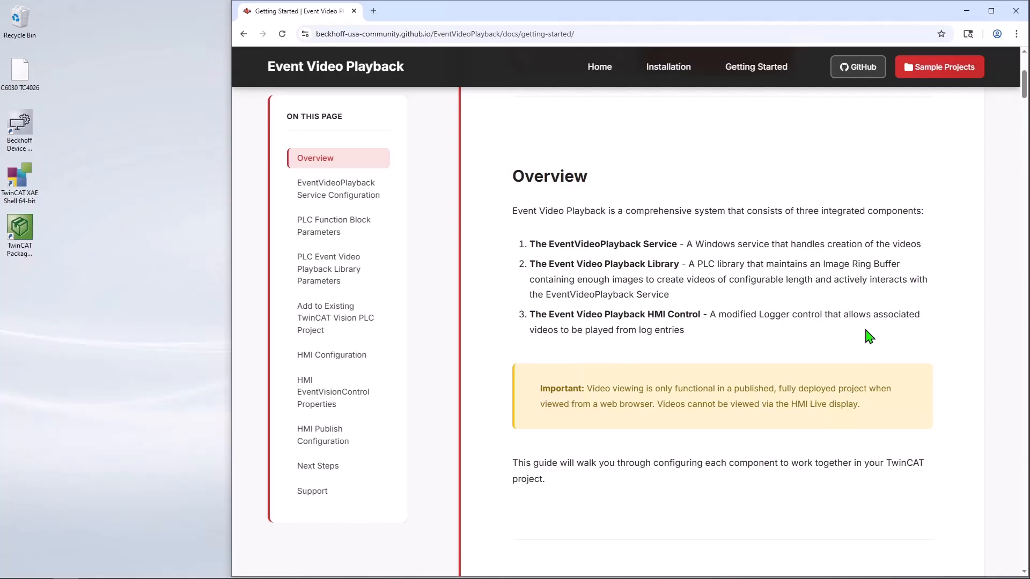
# Open the EventVideoPlayback_Samples repository from the guide, download it as a ZIP, and show EventVideoPlayback_Samples-main.zip in the Downloads folder.
pyautogui.click(933, 76)
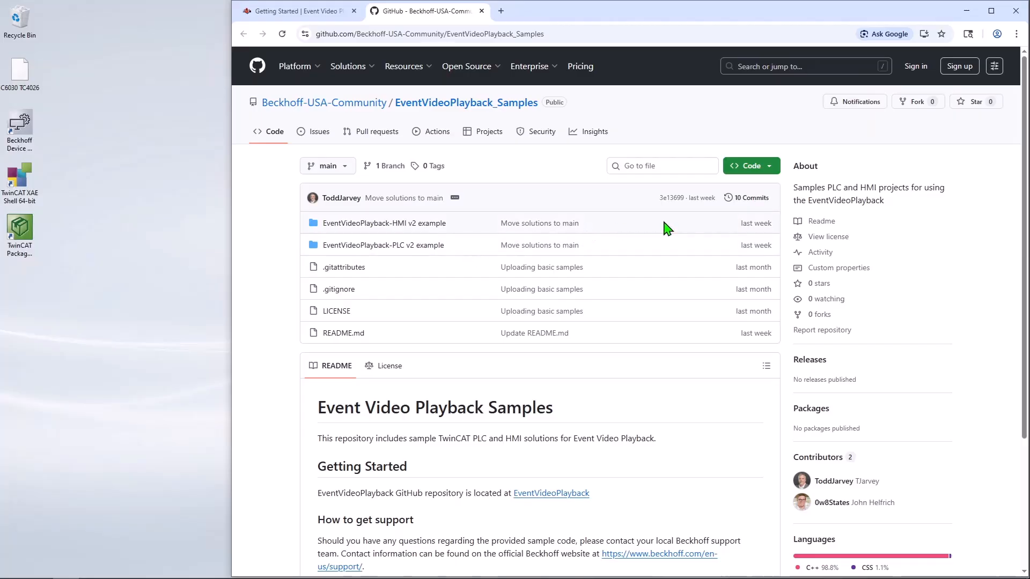
pyautogui.click(770, 171)
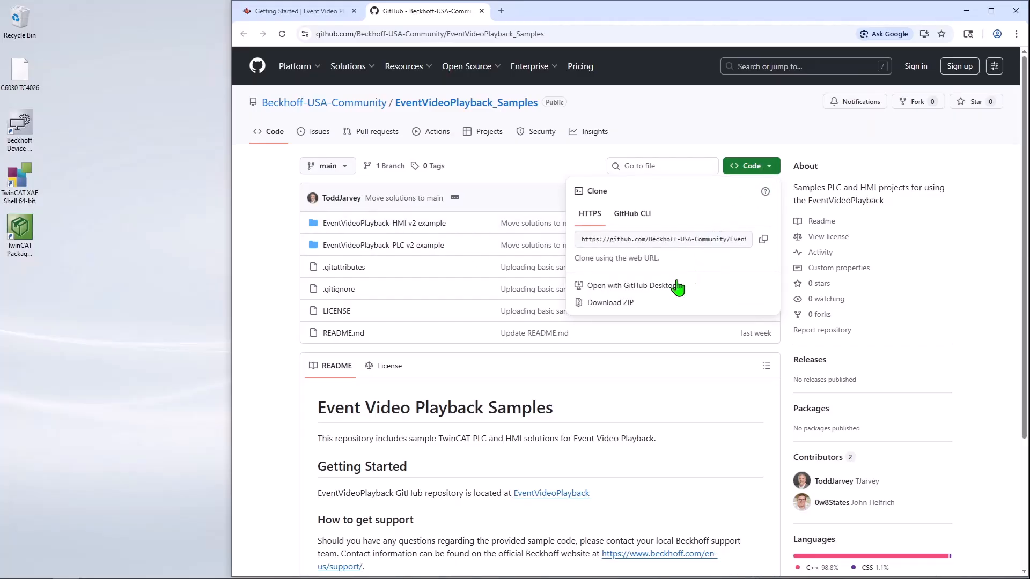
pyautogui.click(611, 303)
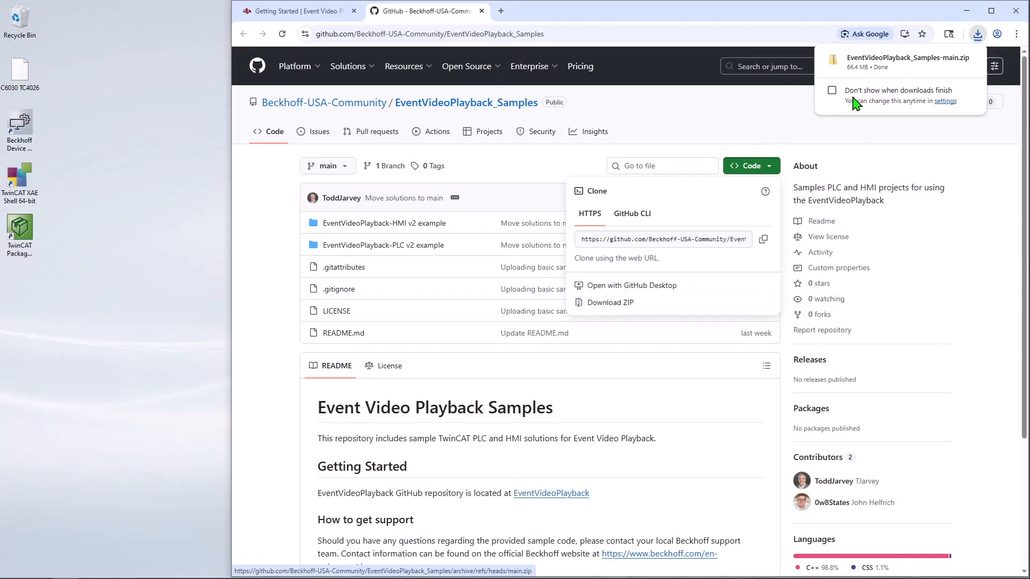
pyautogui.click(948, 60)
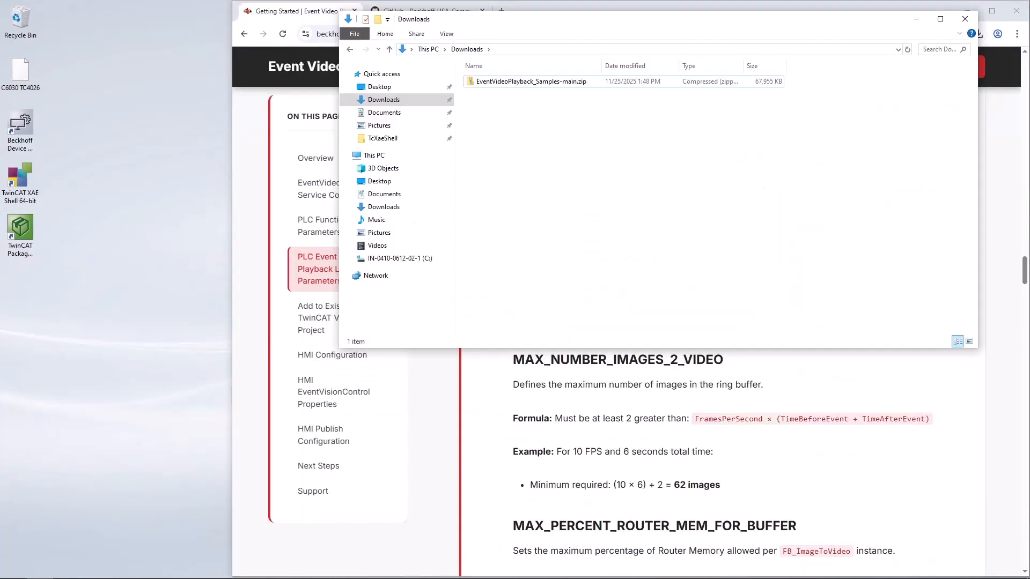
# Extract EventVideoPlayback_Samples-main.zip to the default EventVideoPlayback_Samples-main folder in Downloads.
pyautogui.rightClick(508, 82)
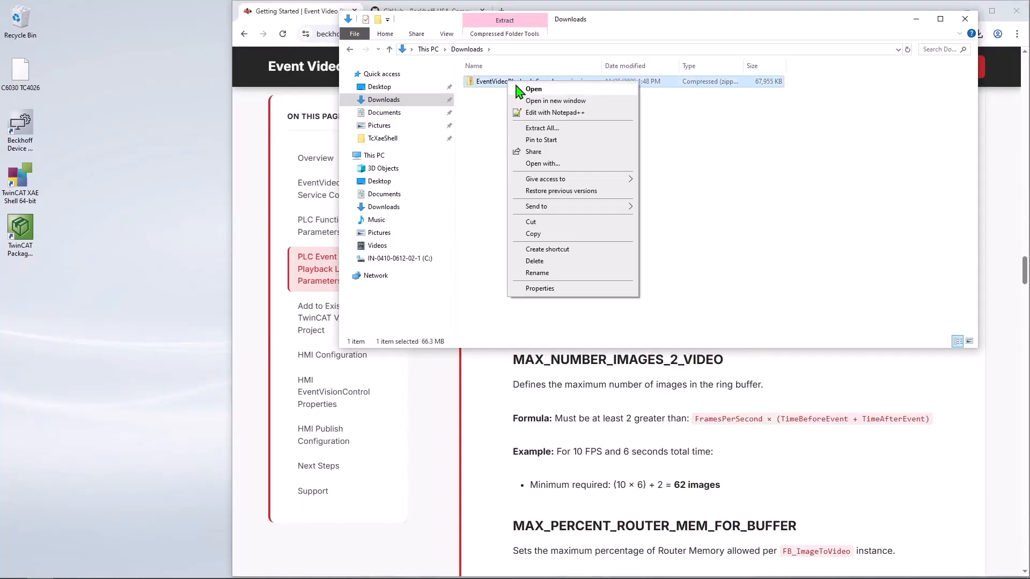
pyautogui.click(542, 127)
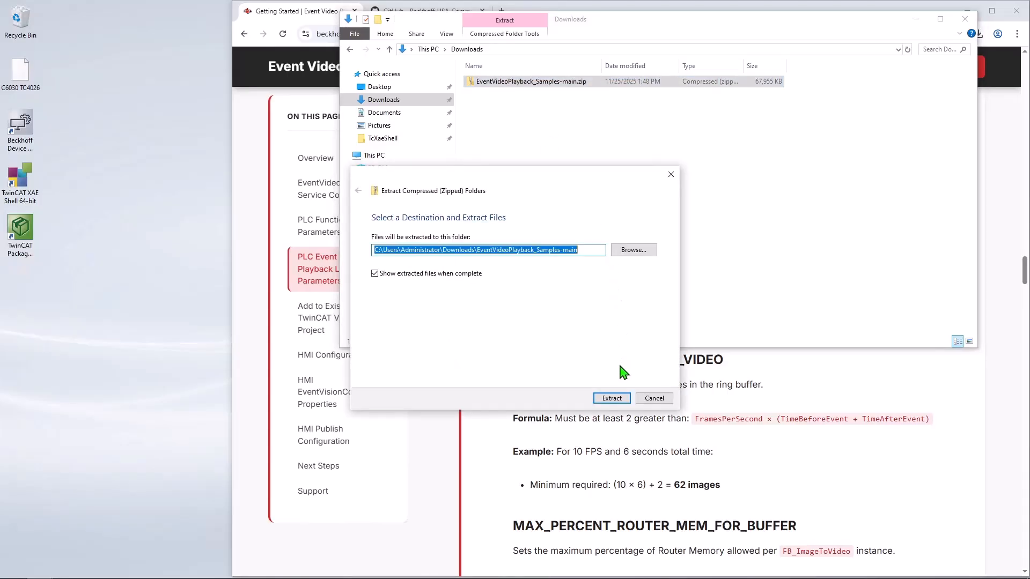
pyautogui.click(608, 399)
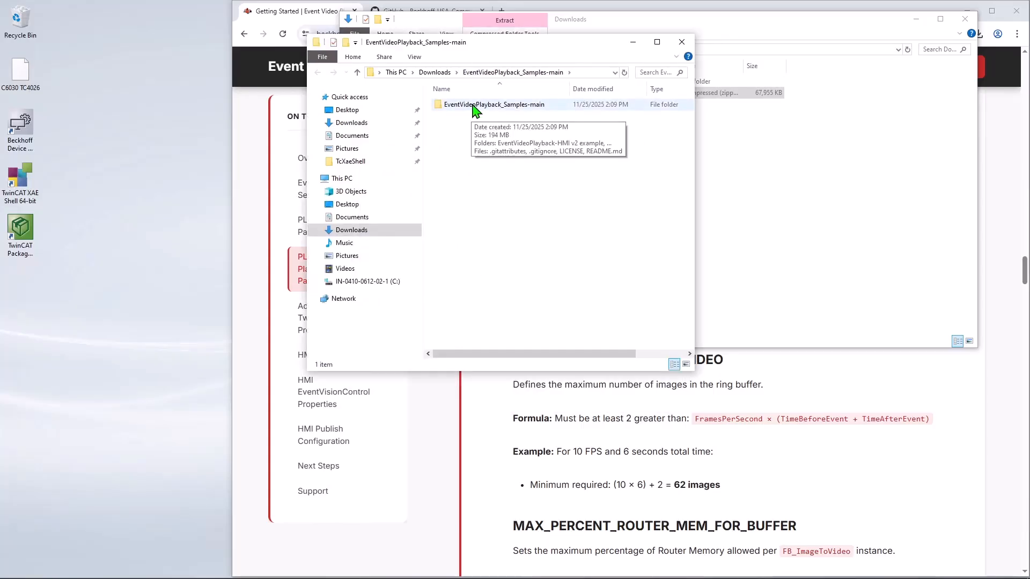
# Move the EventVideoPlayback-HMI v2 example and EventVideoPlayback-PLC v2 example folders from the extracted samples into the TcXaeShell projects folder.
pyautogui.doubleClick(474, 105)
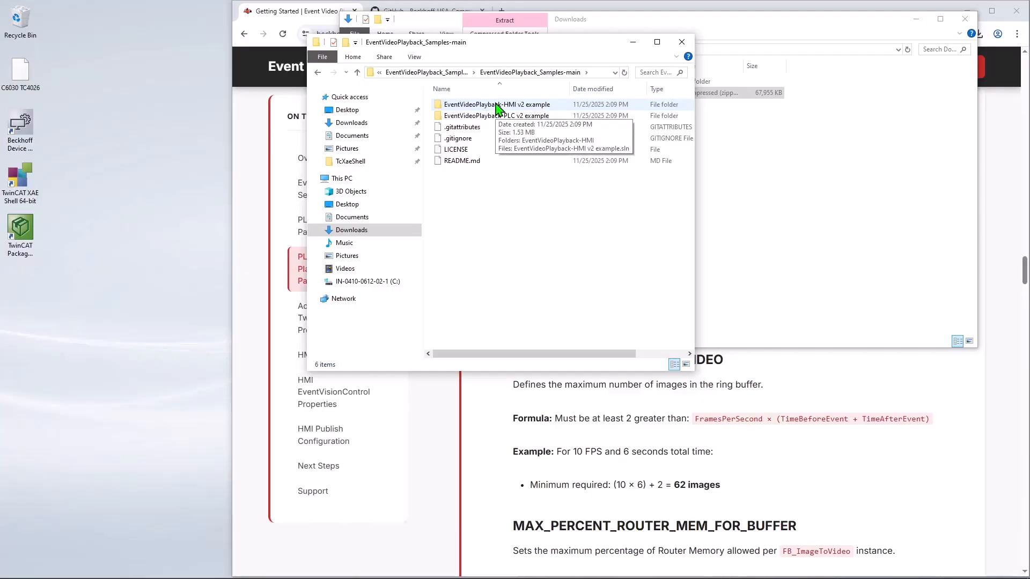
pyautogui.click(497, 106)
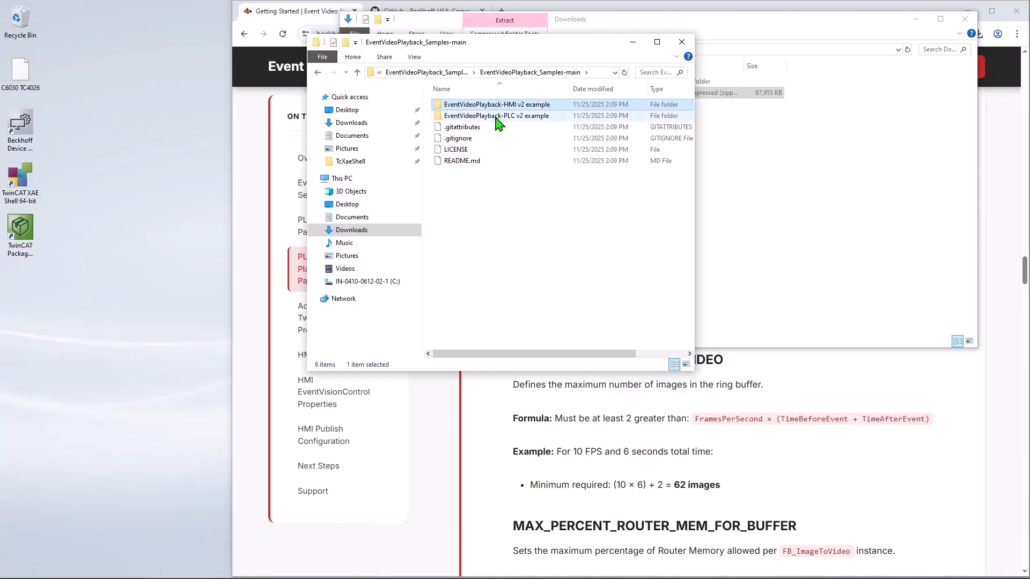
pyautogui.keyDown('ctrl'); pyautogui.click(498, 116); pyautogui.keyUp('ctrl')
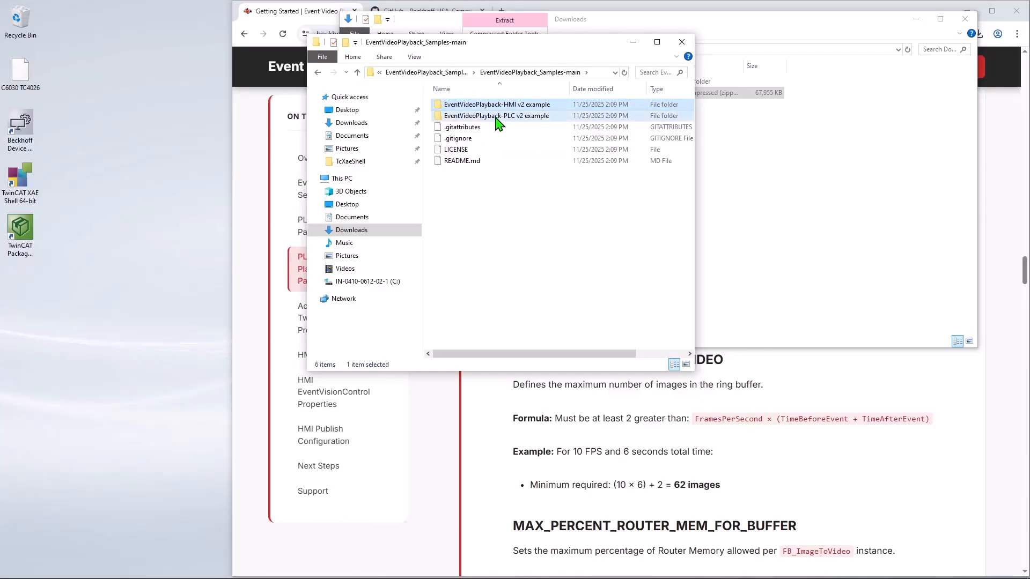
pyautogui.rightClick(498, 117)
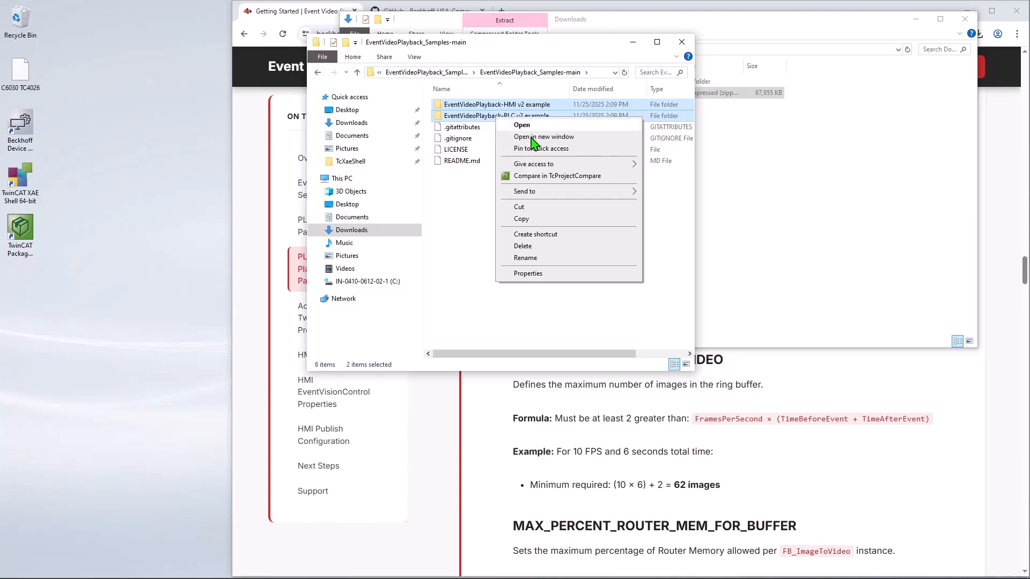
pyautogui.click(540, 208)
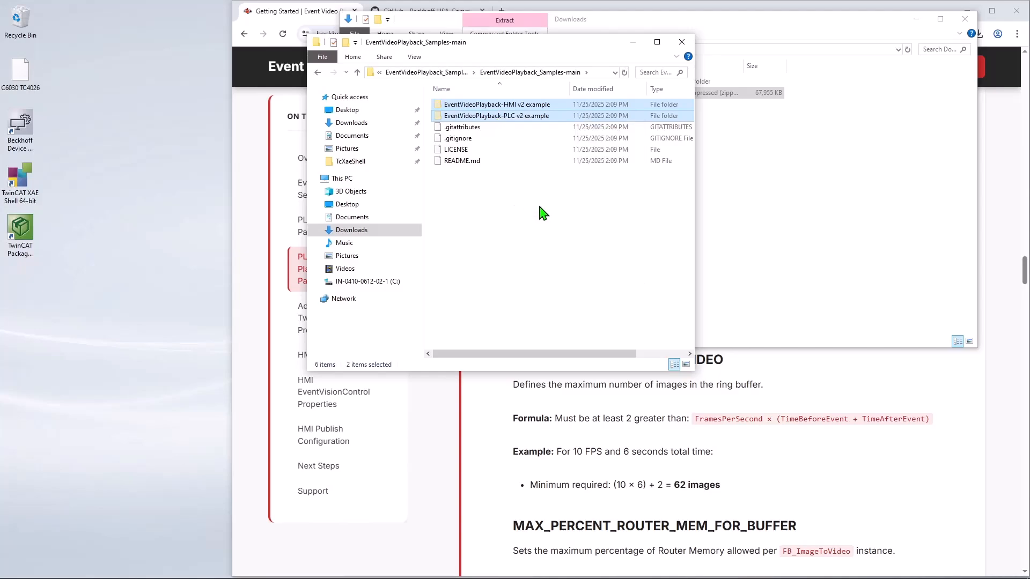
pyautogui.click(348, 162)
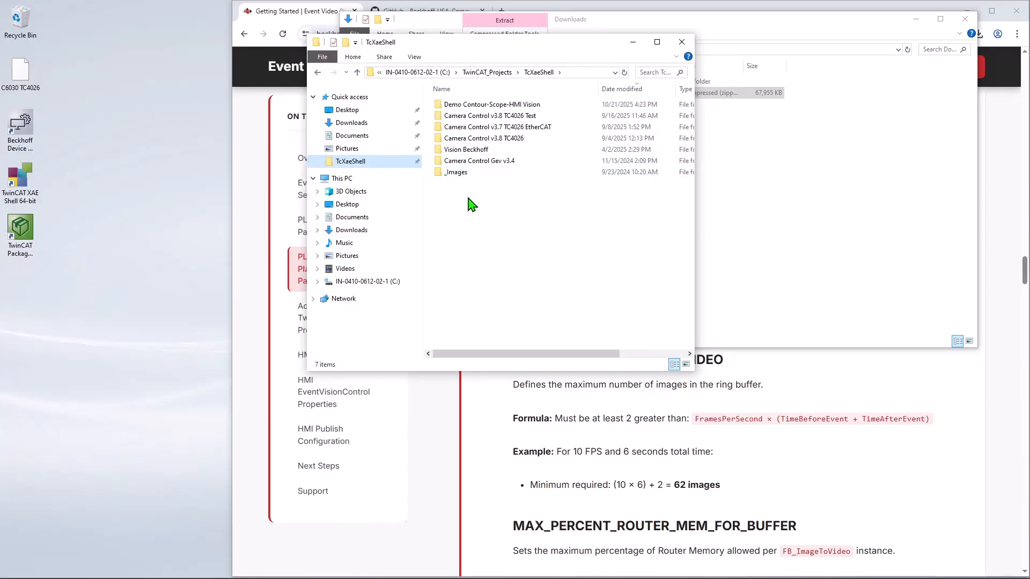
pyautogui.rightClick(468, 198)
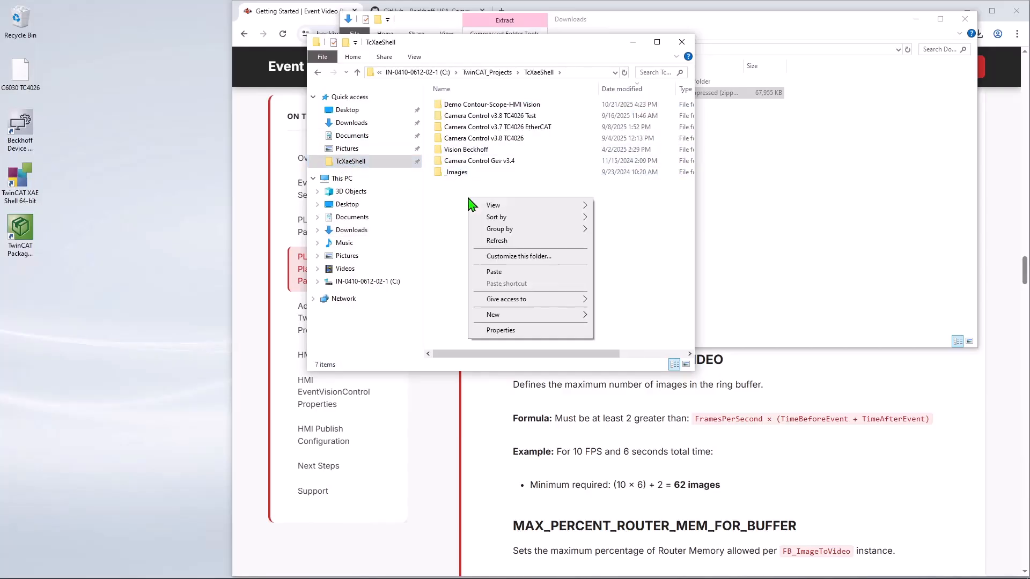
pyautogui.click(494, 272)
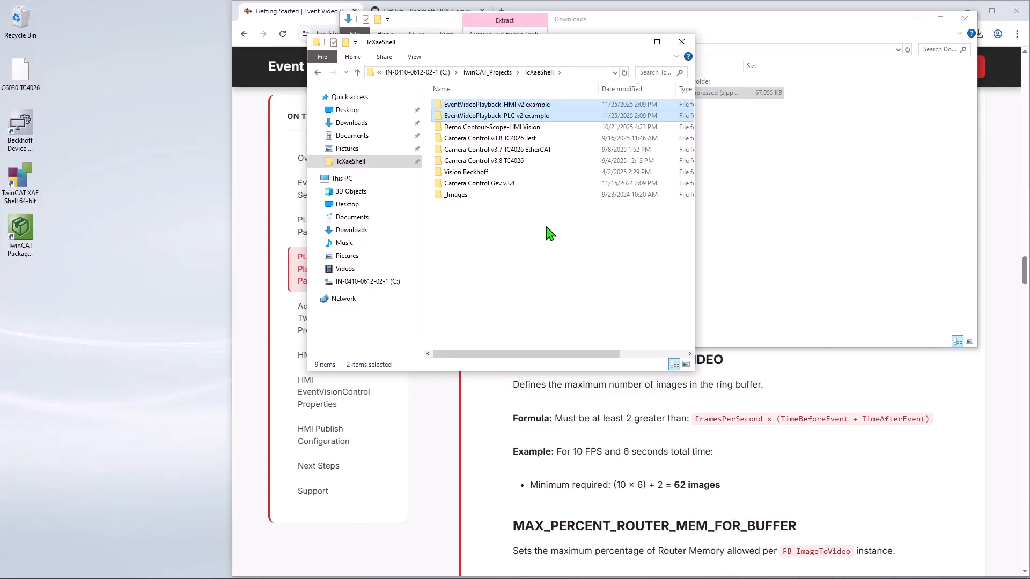
# Open EventVideoPlayback-PLC v2 example.sln from its project folder in TwinCAT XAE Shell and show the Camera Control project's Real-Time settings.
pyautogui.click(501, 117)
pyautogui.doubleClick(501, 116)
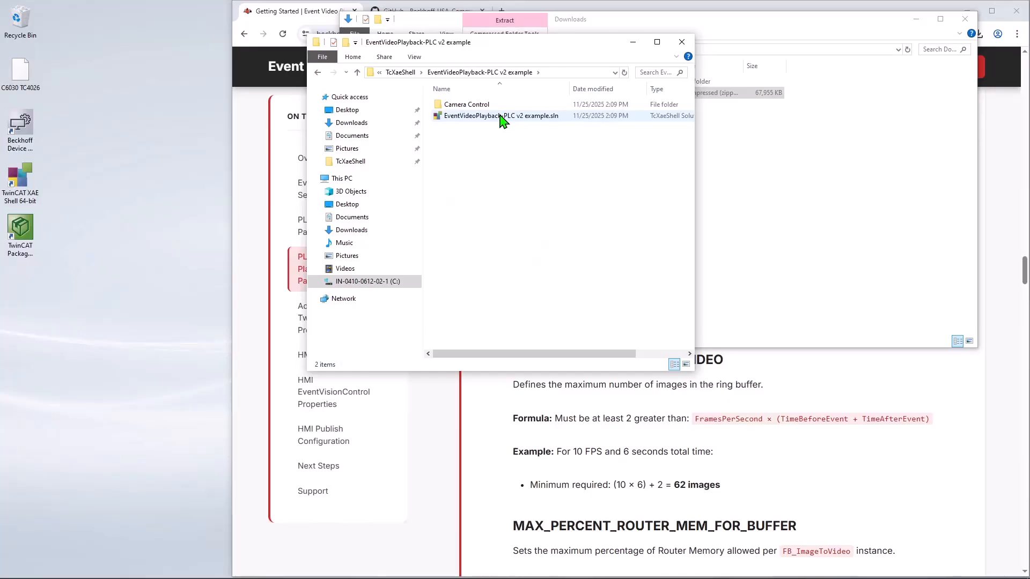
pyautogui.doubleClick(504, 118)
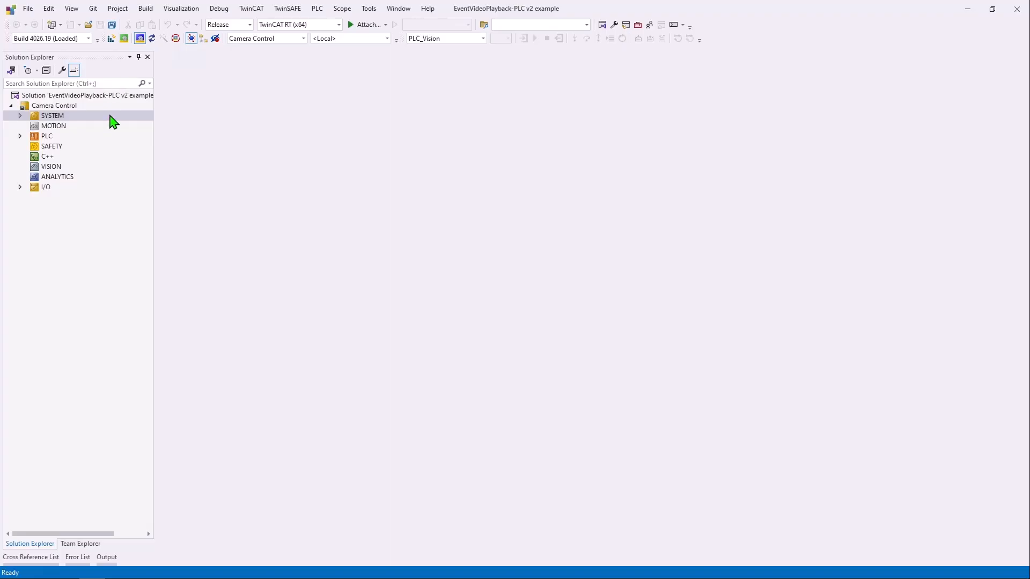
pyautogui.click(19, 116)
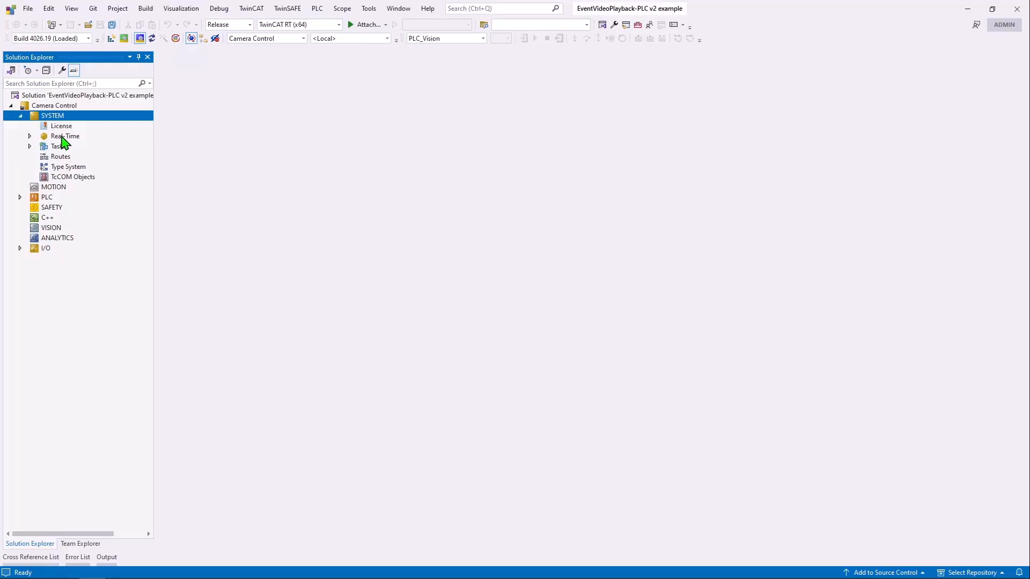
pyautogui.doubleClick(64, 137)
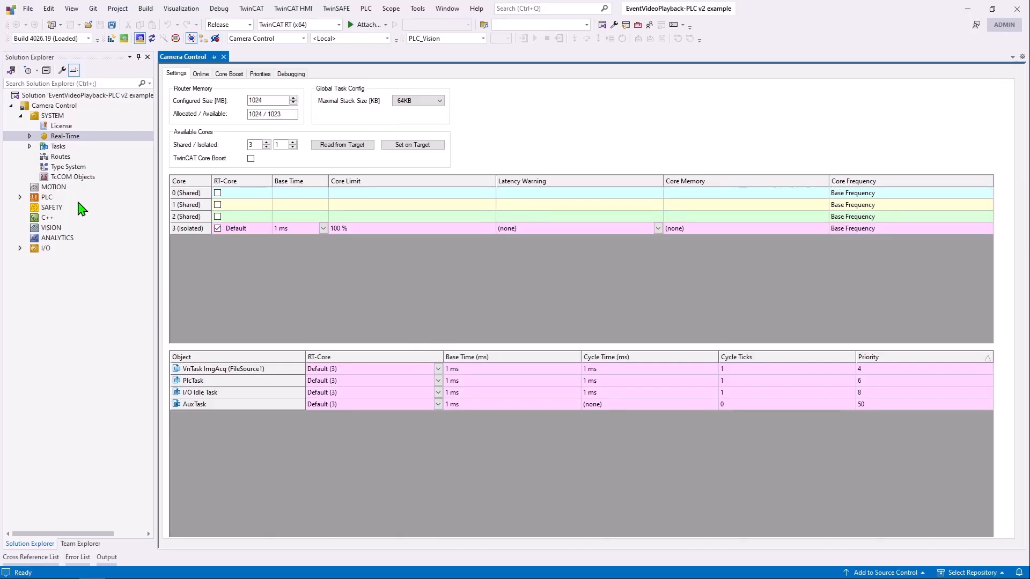
# Expand the PLC_Vision project's References, view its libraries in the Library Manager, and close that view.
pyautogui.click(20, 197)
pyautogui.click(30, 208)
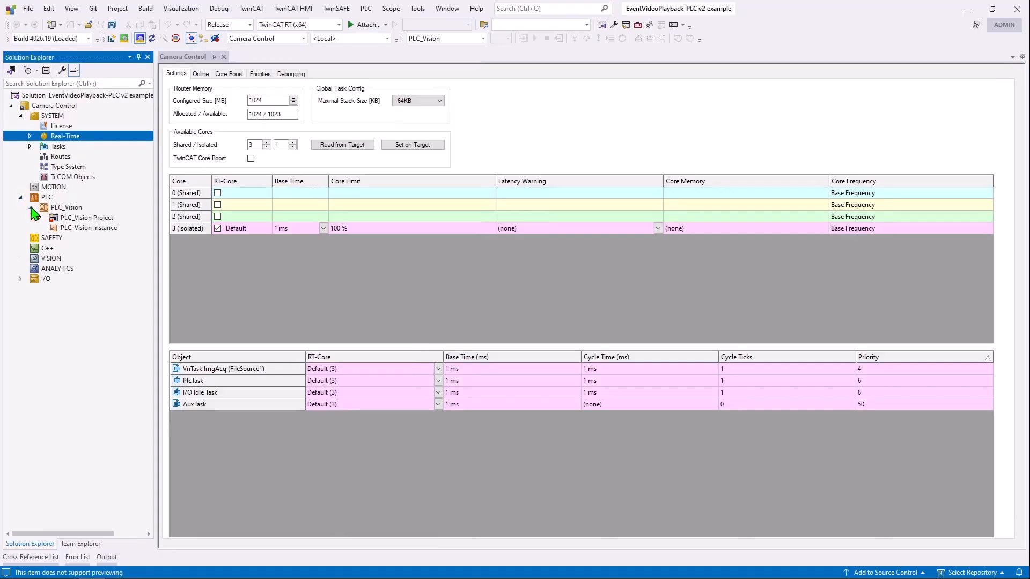
pyautogui.click(40, 217)
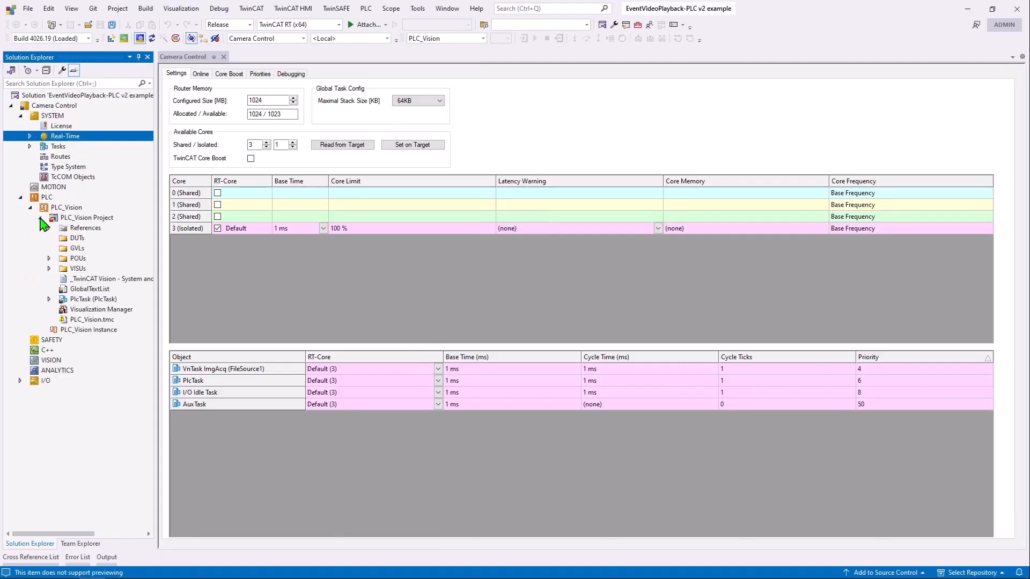
pyautogui.doubleClick(85, 229)
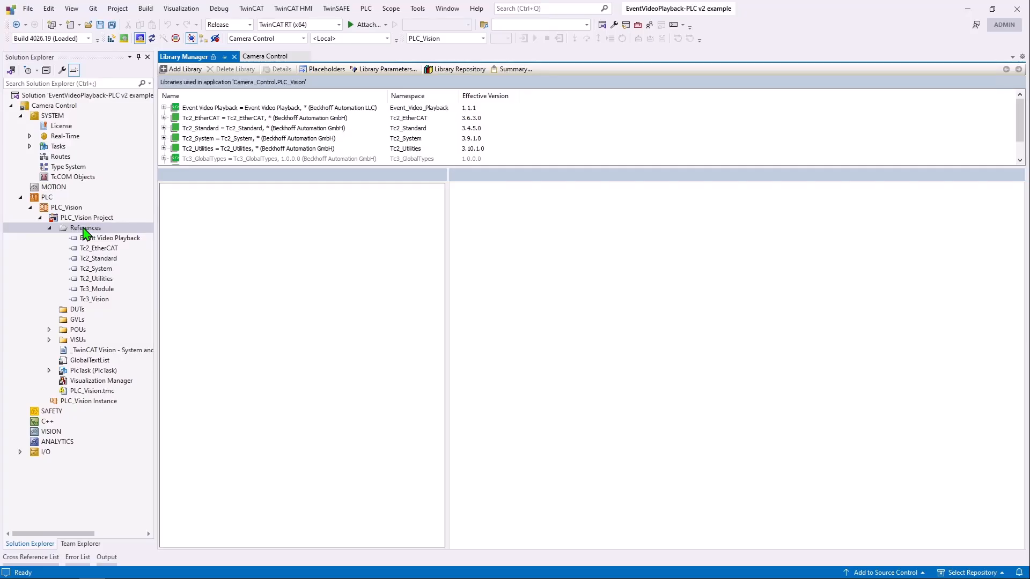
pyautogui.hotkey('ctrl', 'F4')
# Add the Event Video Playback library from the Beckhoff USA Community Vision category to the PLC_Vision project's references.
pyautogui.rightClick(85, 230)
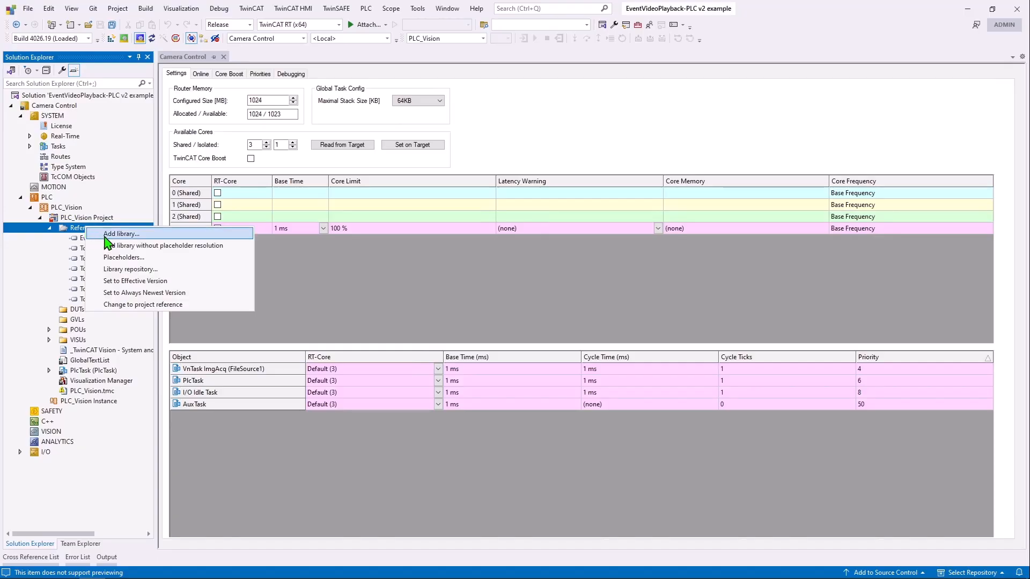
pyautogui.click(112, 234)
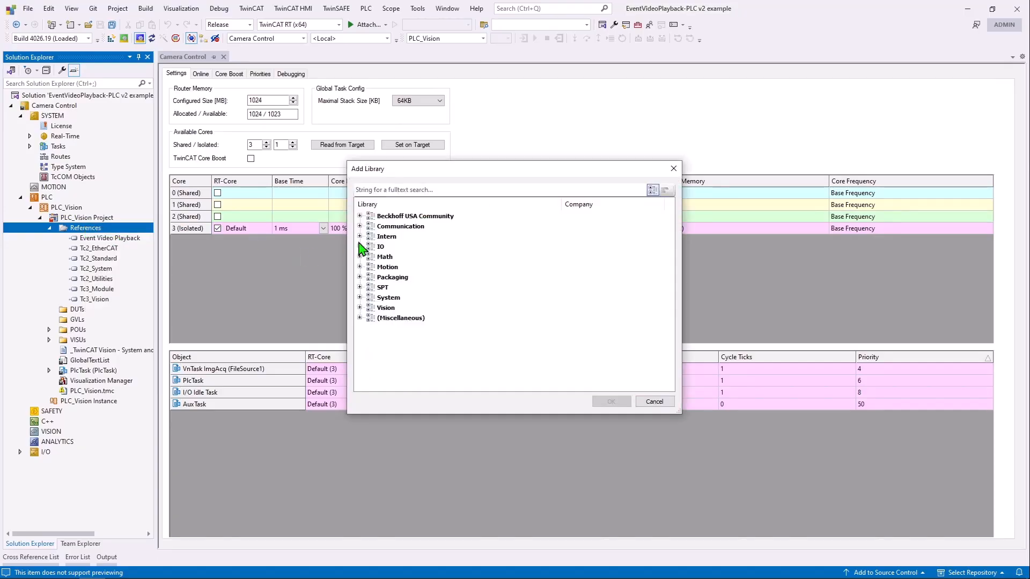
pyautogui.click(359, 216)
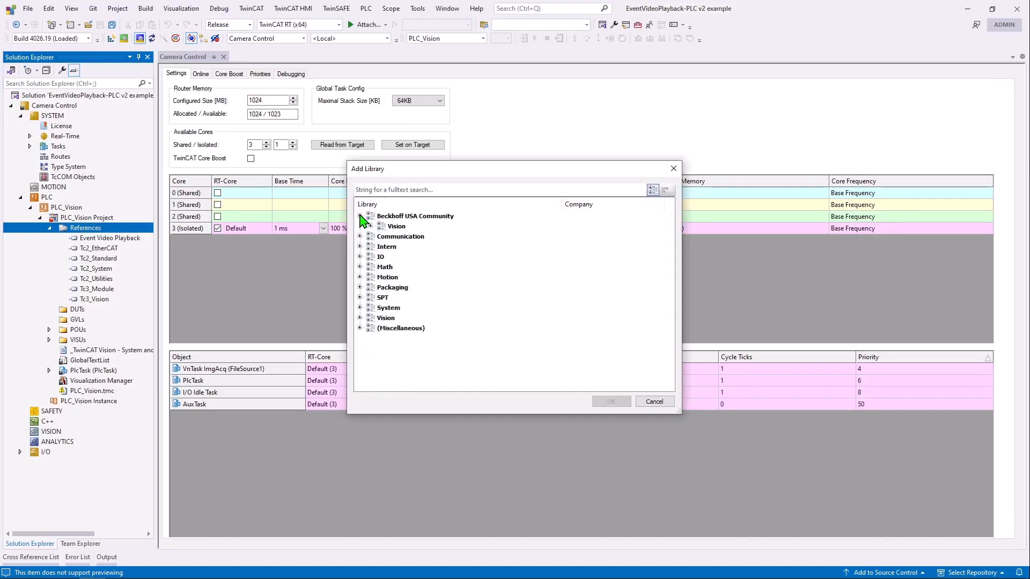
pyautogui.click(370, 226)
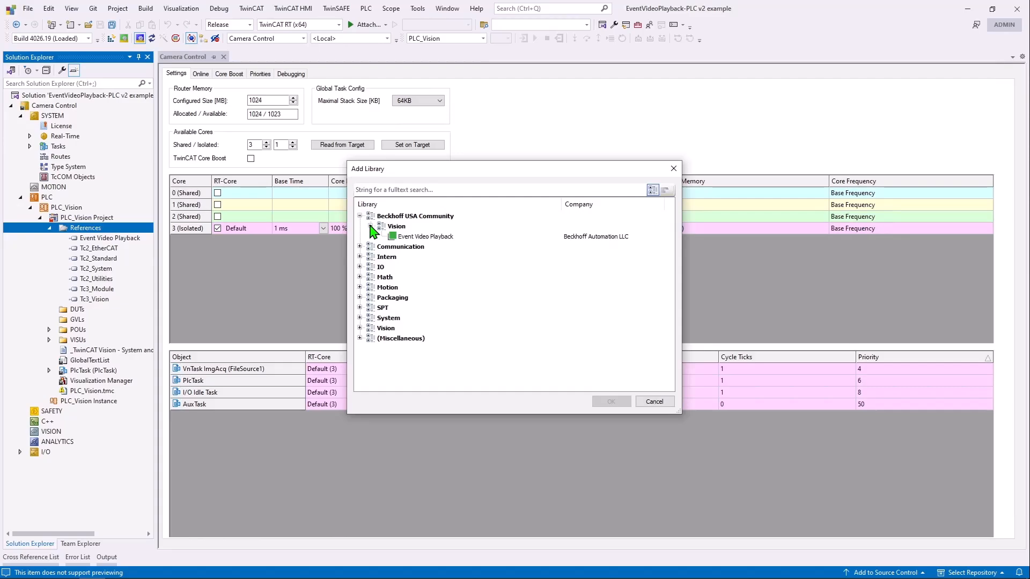
pyautogui.doubleClick(426, 237)
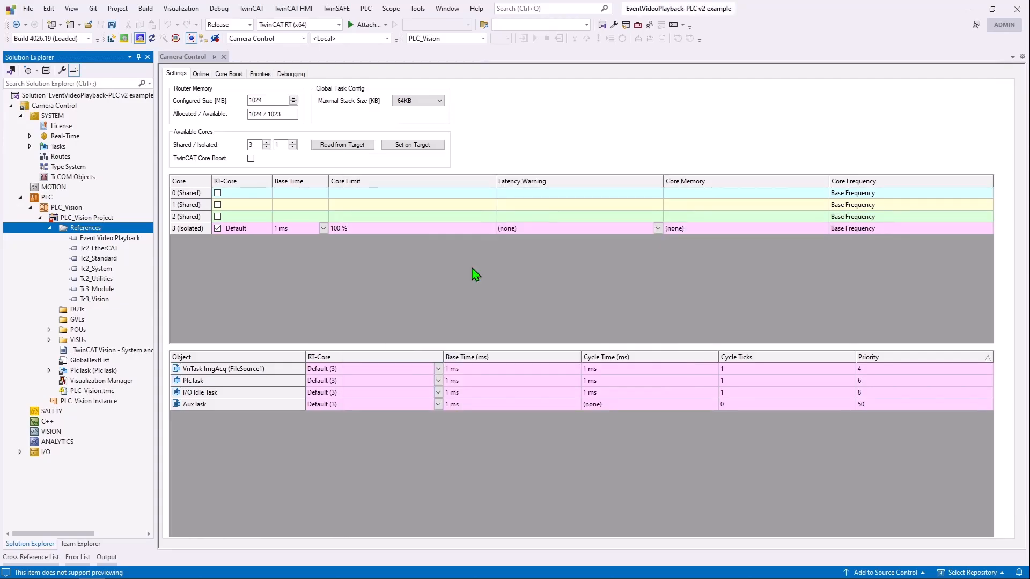
# Show the contents of the Event Video Playback library in the Library Manager and open the Vision1 program to examine its code.
pyautogui.doubleClick(80, 229)
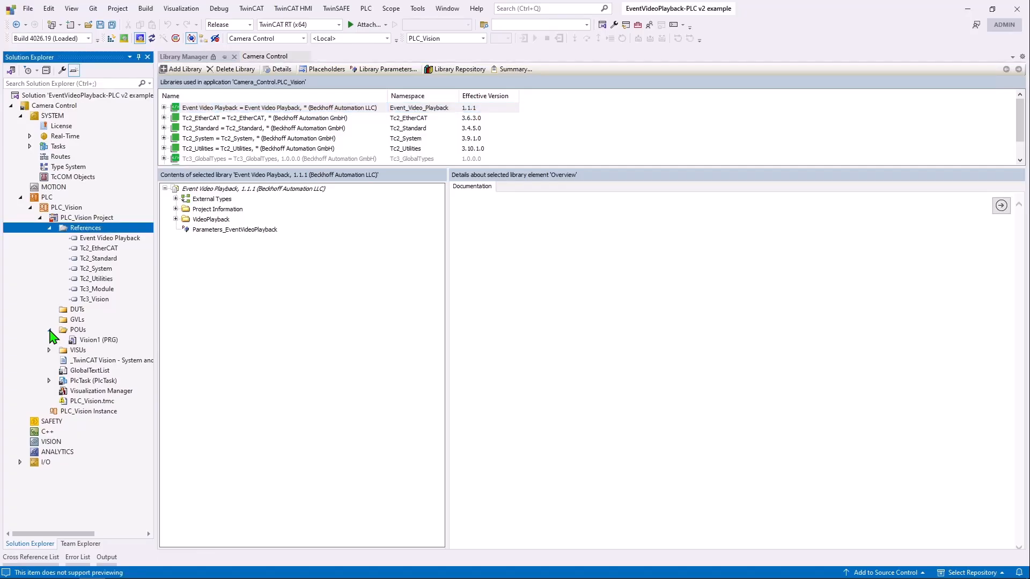
pyautogui.click(48, 329)
pyautogui.doubleClick(93, 342)
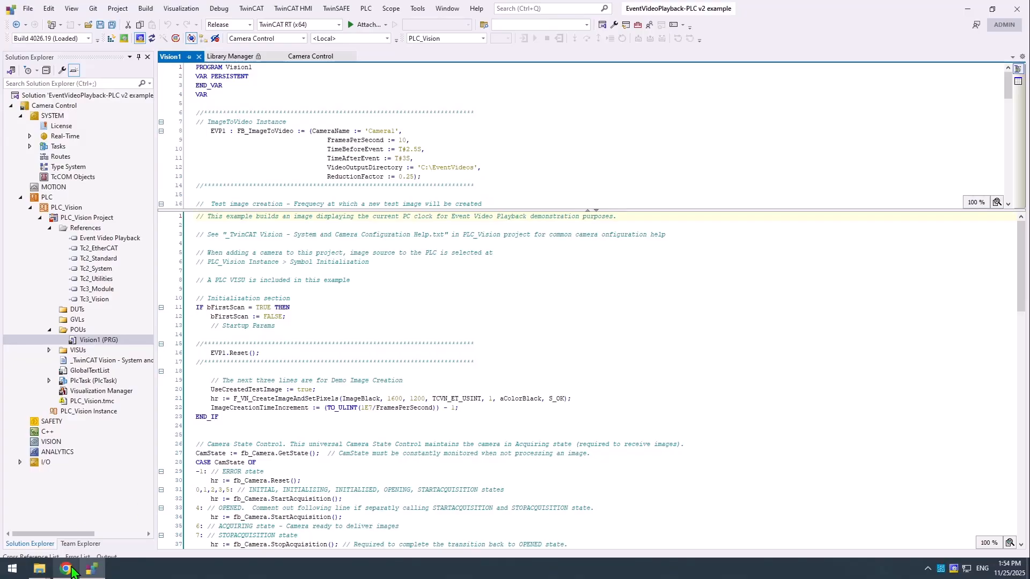
# Switch to the Getting Started guide in Chrome and read the EventVideoPlayback Service Configuration and PLC Event Video Playback Library Parameters sections.
pyautogui.click(71, 570)
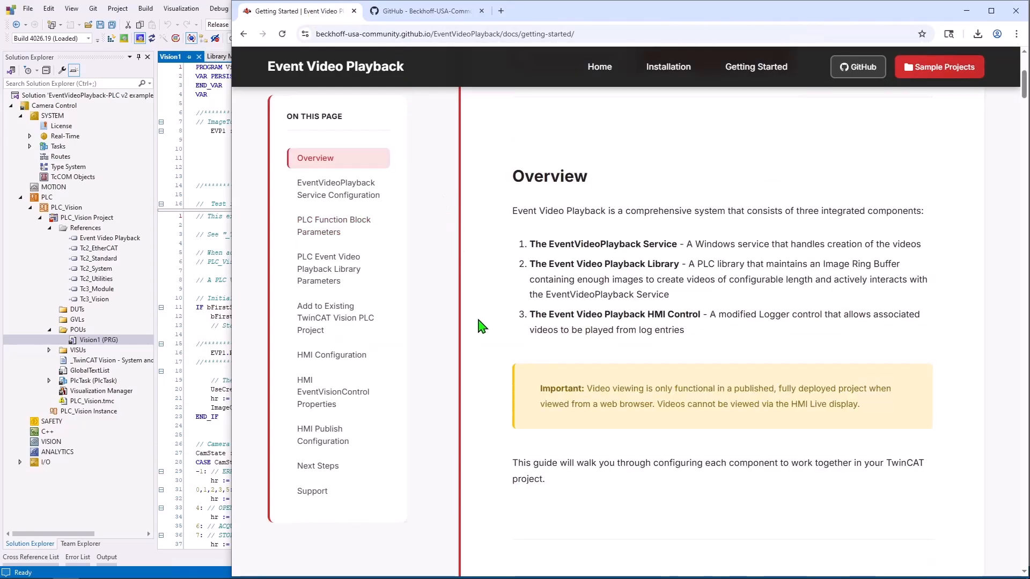
pyautogui.click(360, 200)
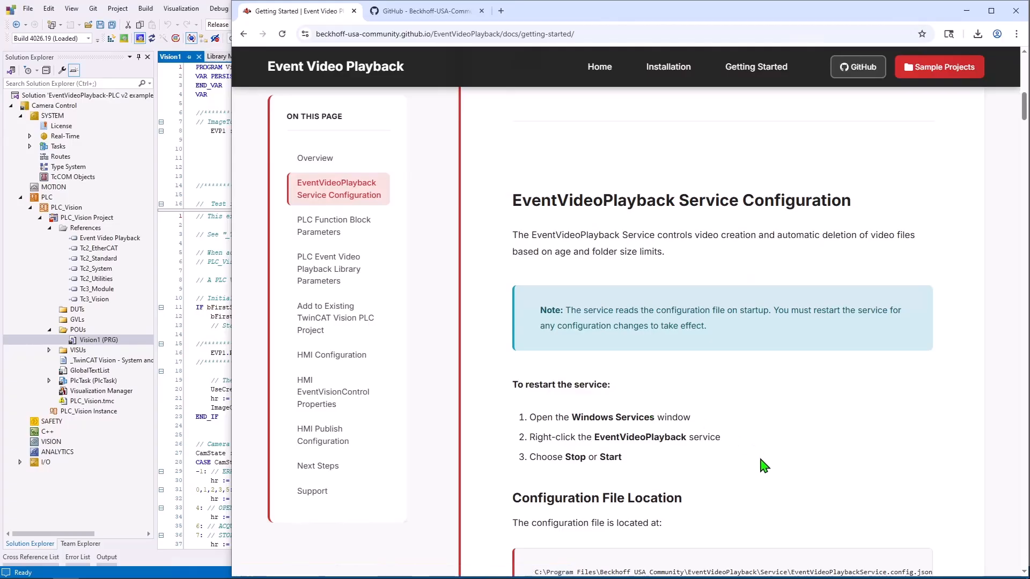
pyautogui.scroll(-1, 764, 466)
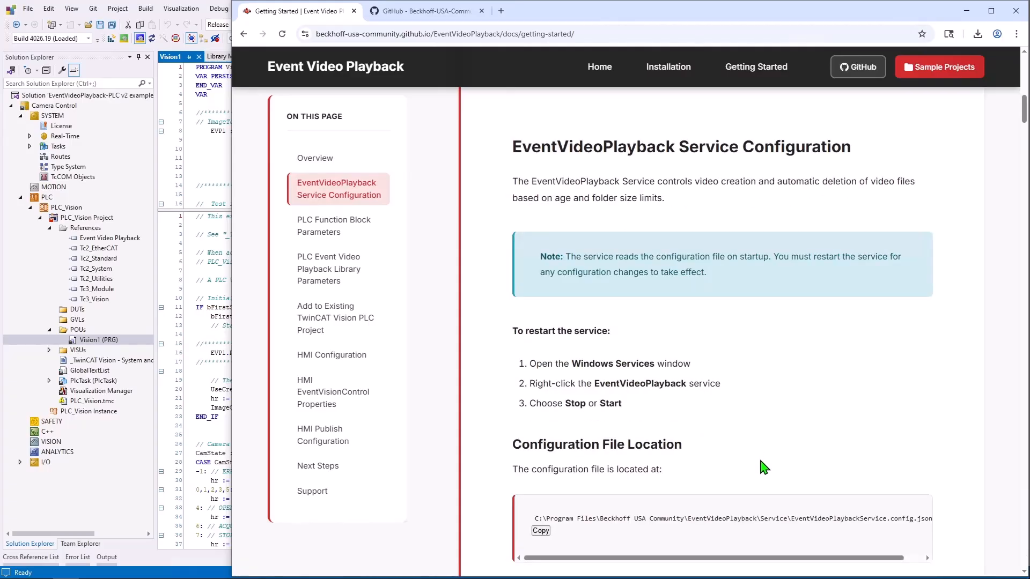
pyautogui.scroll(-3, 764, 468)
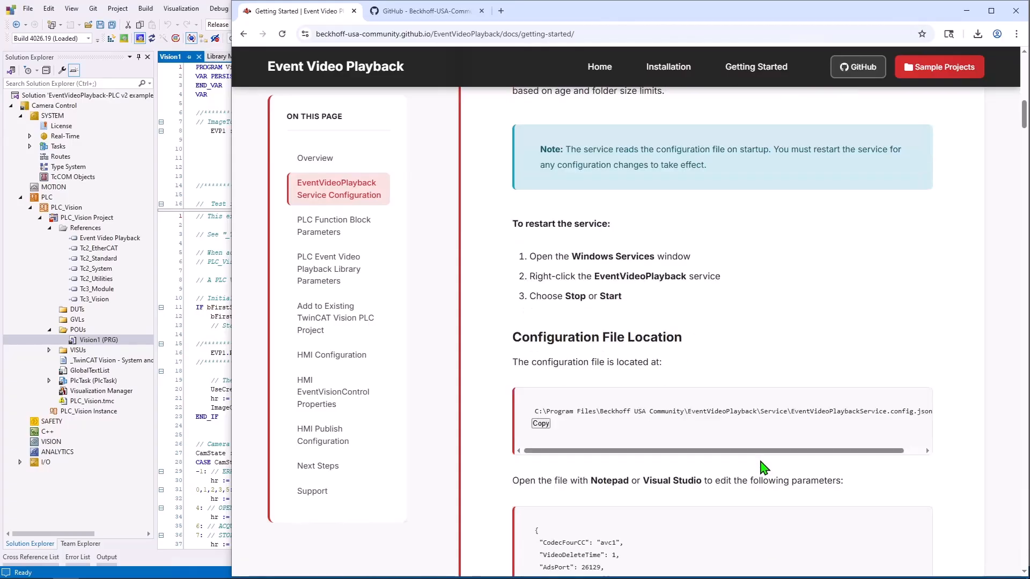
pyautogui.scroll(-1, 764, 467)
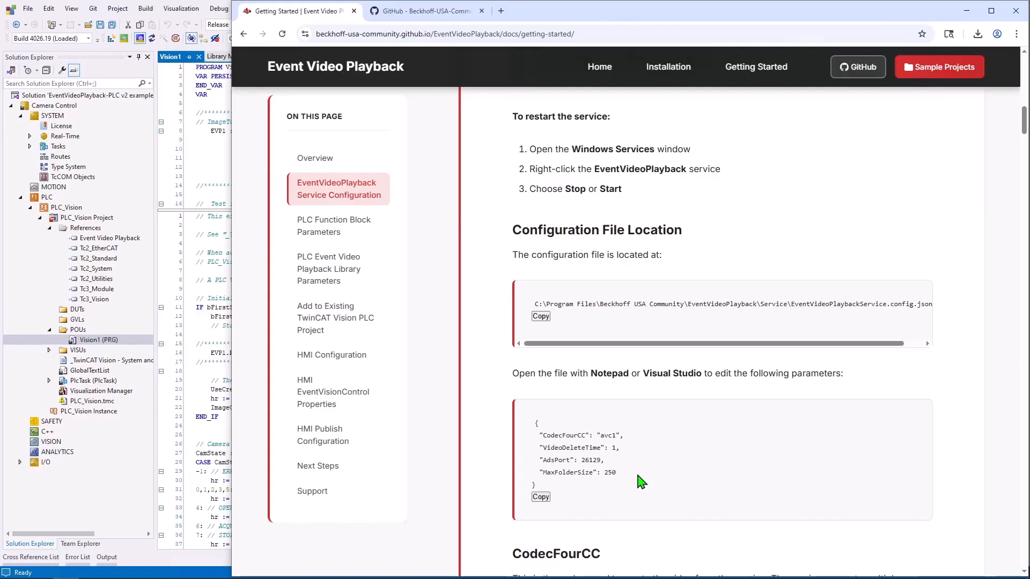
pyautogui.scroll(-20, 784, 452)
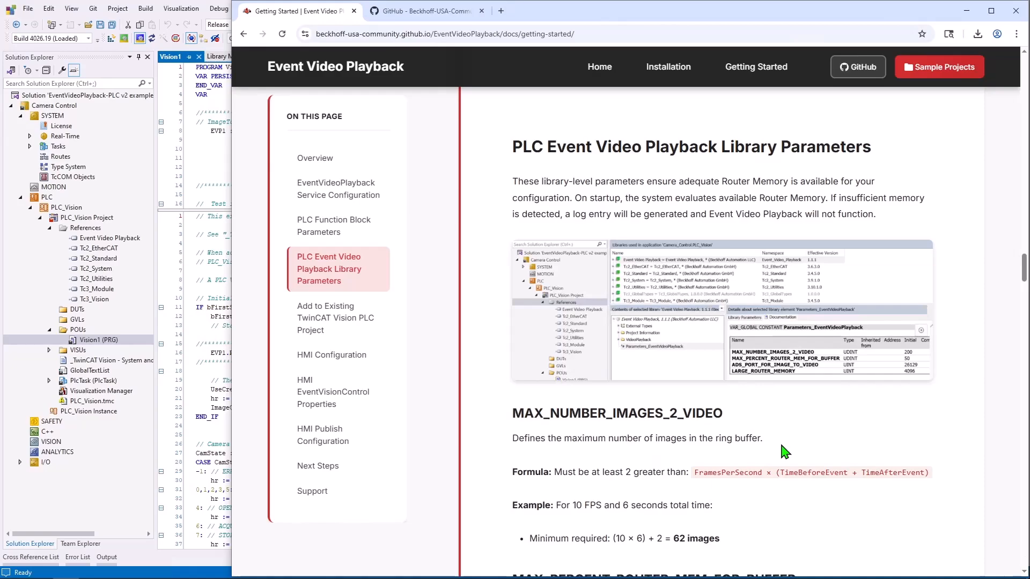
pyautogui.scroll(-1, 784, 452)
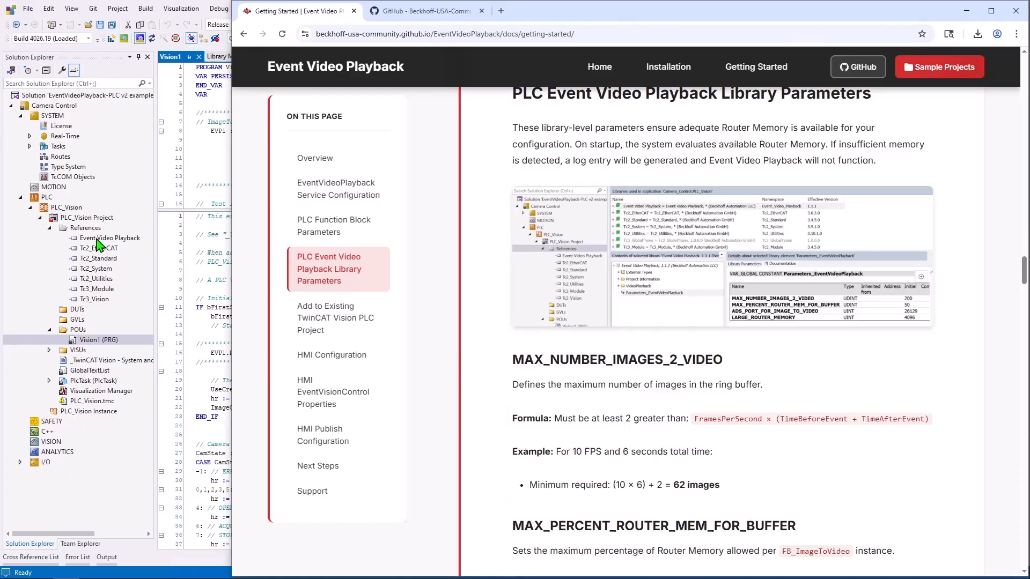
# In TwinCAT XAE Shell, show the Event Video Playback library's Parameters_EventVideoPlayback constants in the Library Manager.
pyautogui.click(98, 239)
pyautogui.doubleClick(97, 240)
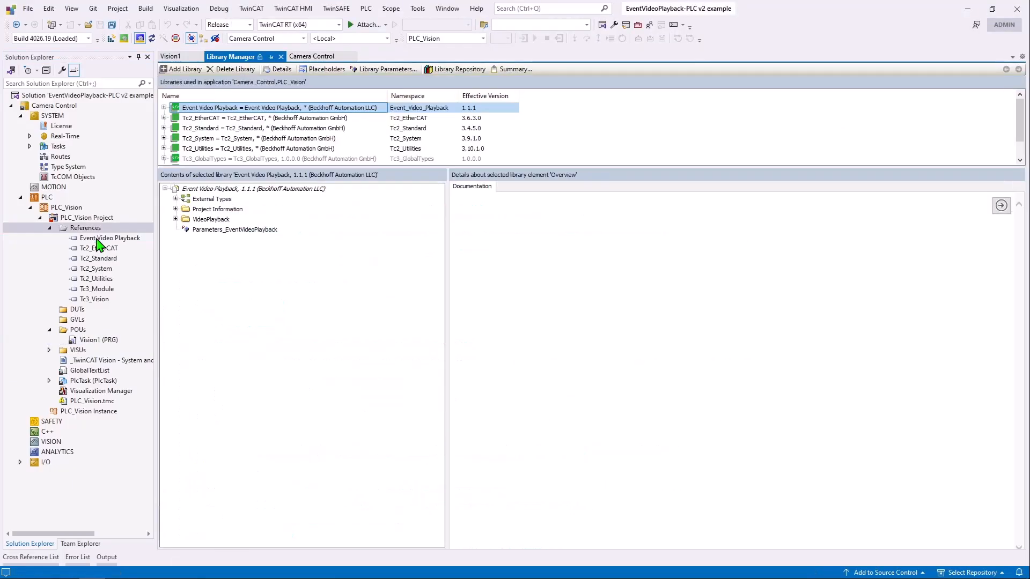
pyautogui.click(219, 231)
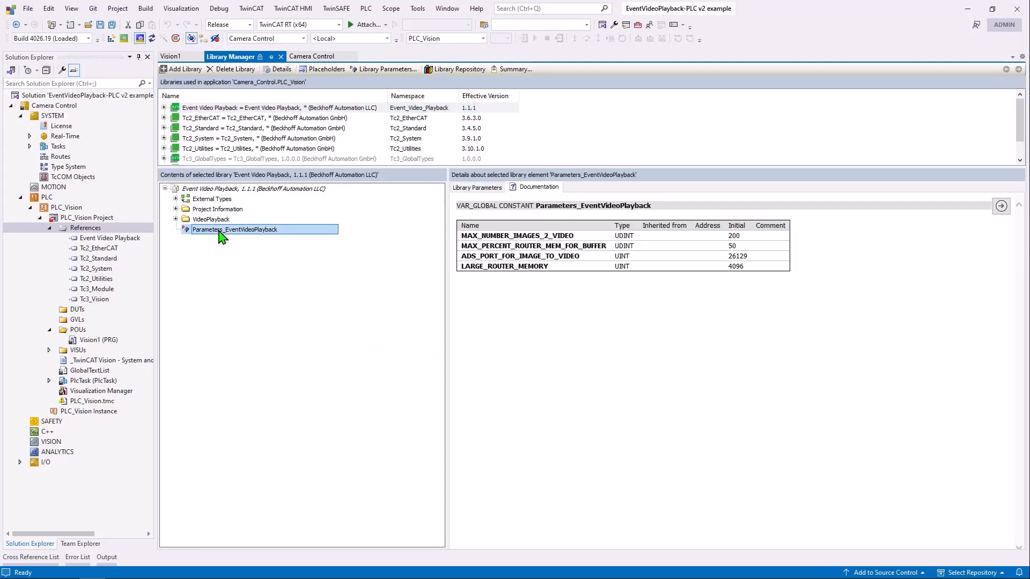
pyautogui.doubleClick(220, 231)
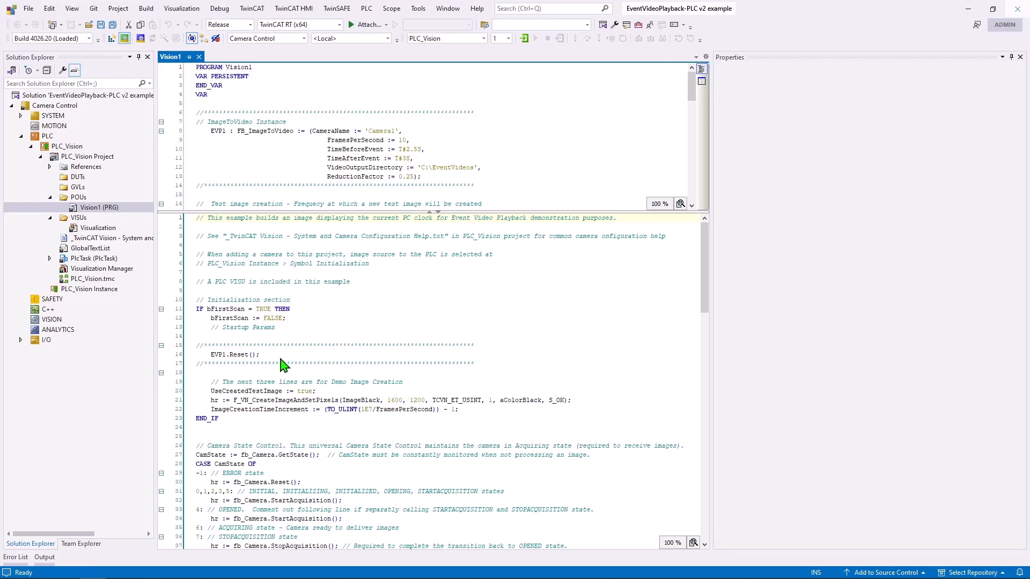
# Examine the Vision1 code from initialization through camera state control and demo image creation, and highlight the EVP1.AddImage call.
pyautogui.scroll(-3, 308, 355)
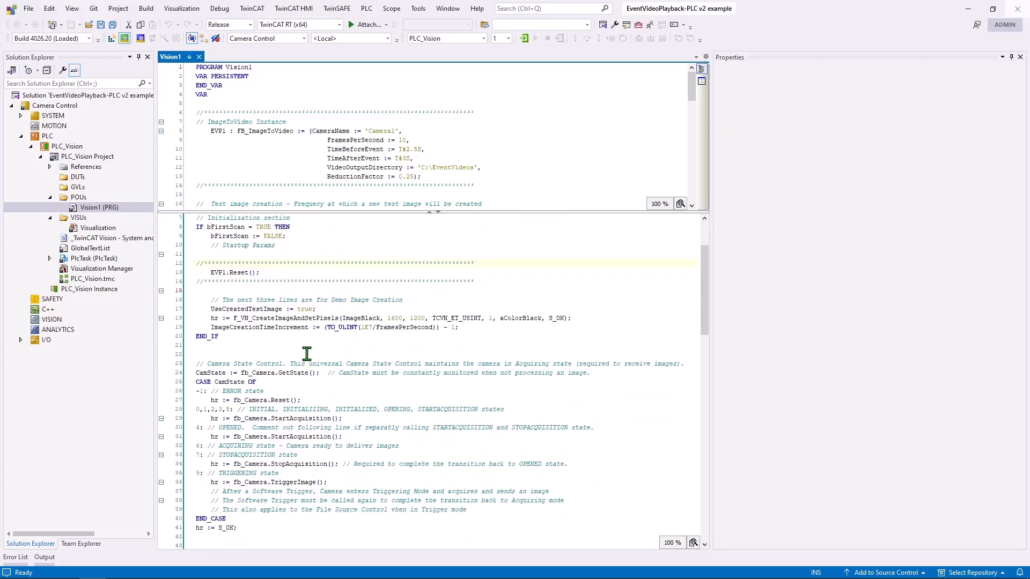
pyautogui.scroll(-4, 307, 354)
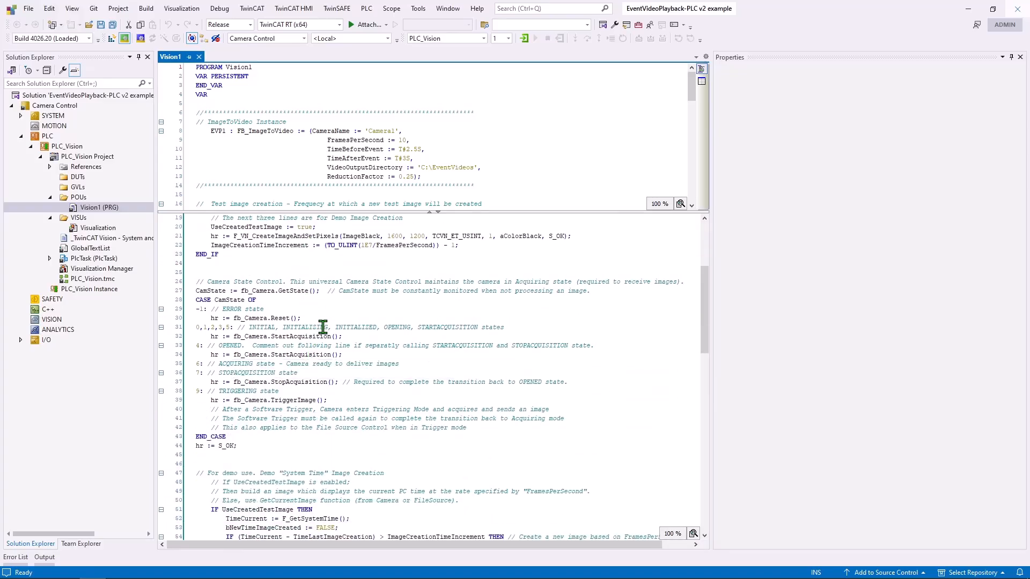
pyautogui.scroll(-4, 341, 392)
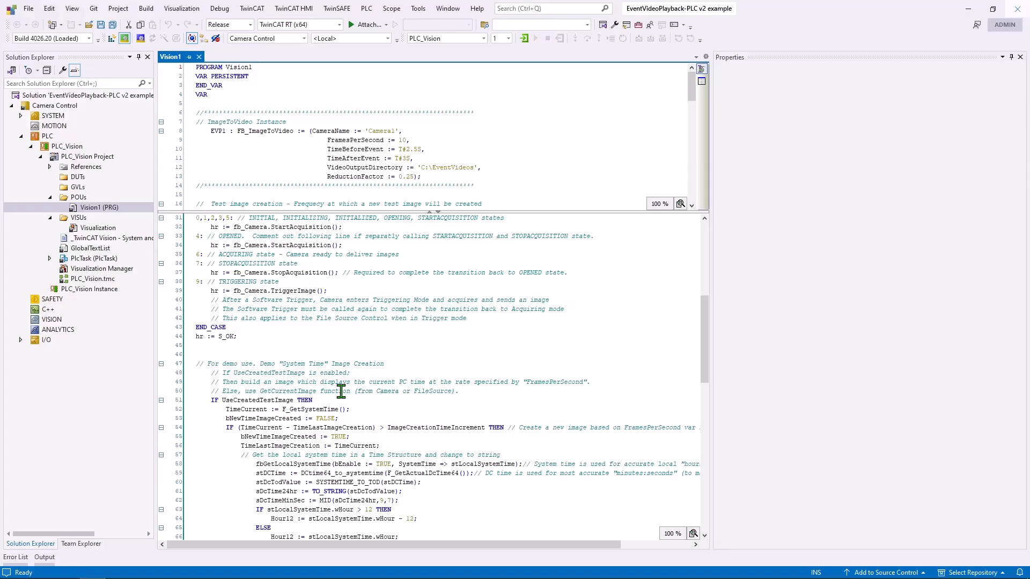
pyautogui.scroll(-5, 341, 392)
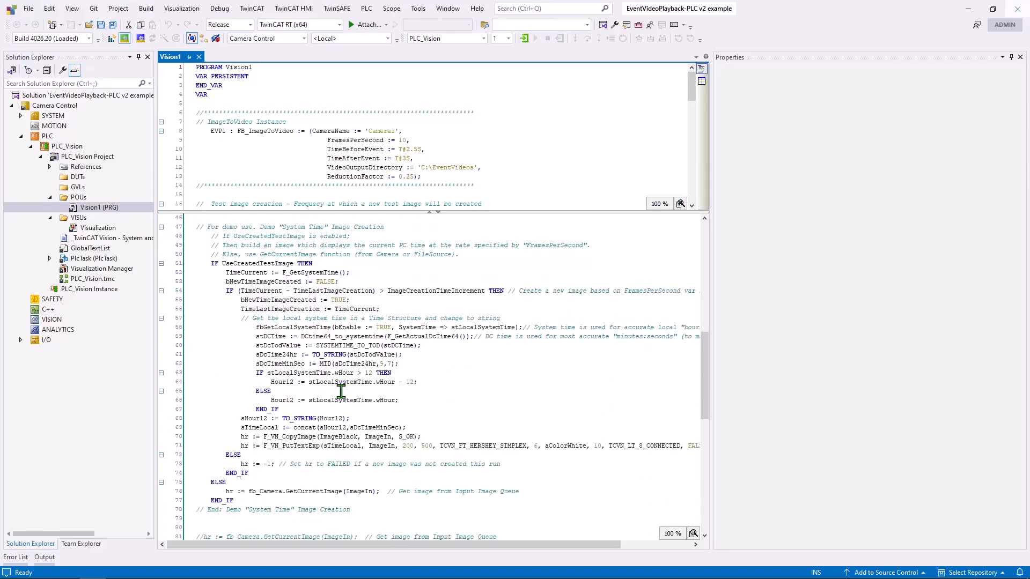
pyautogui.scroll(-6, 341, 392)
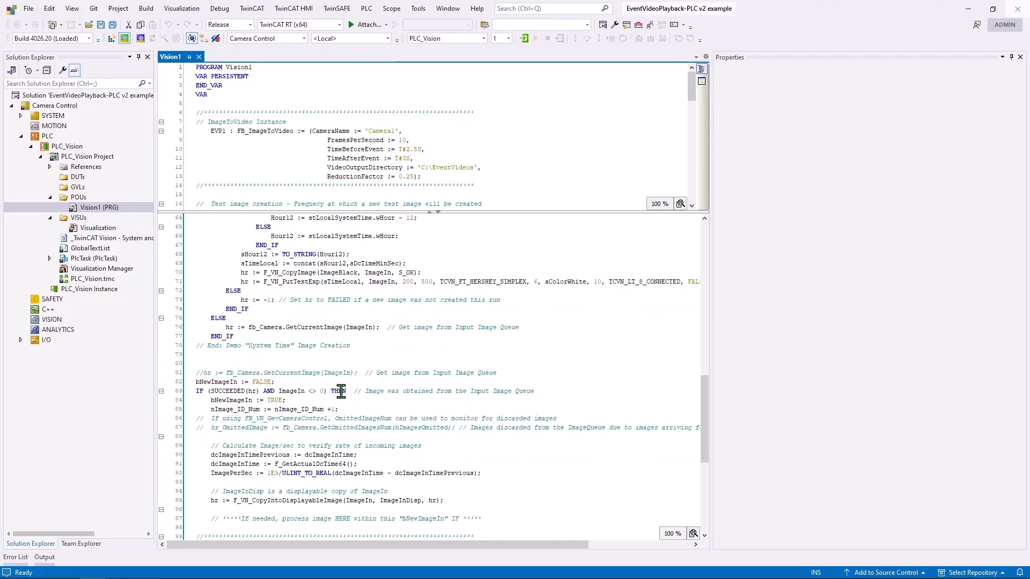
pyautogui.scroll(-2, 341, 392)
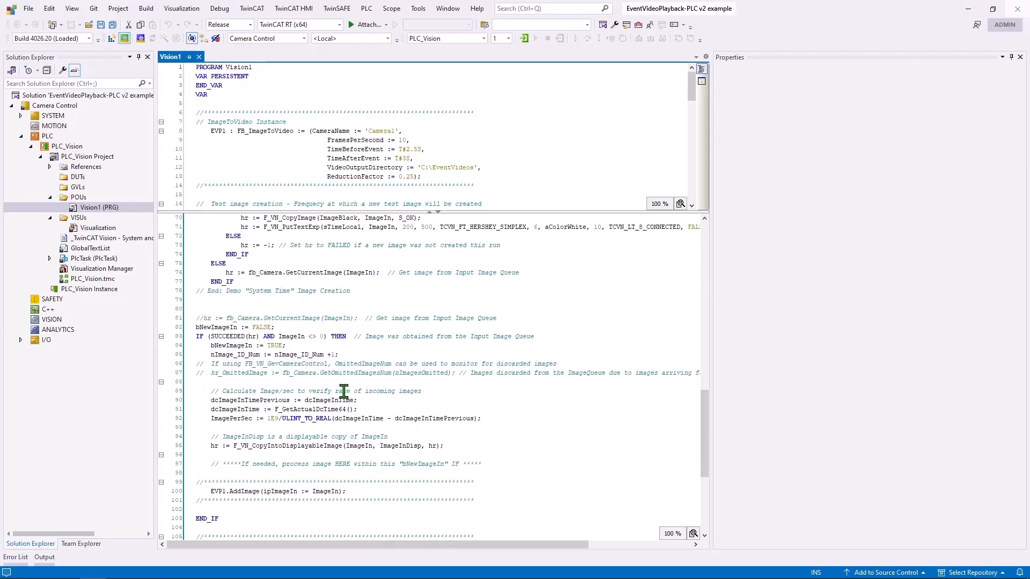
pyautogui.scroll(-2, 343, 390)
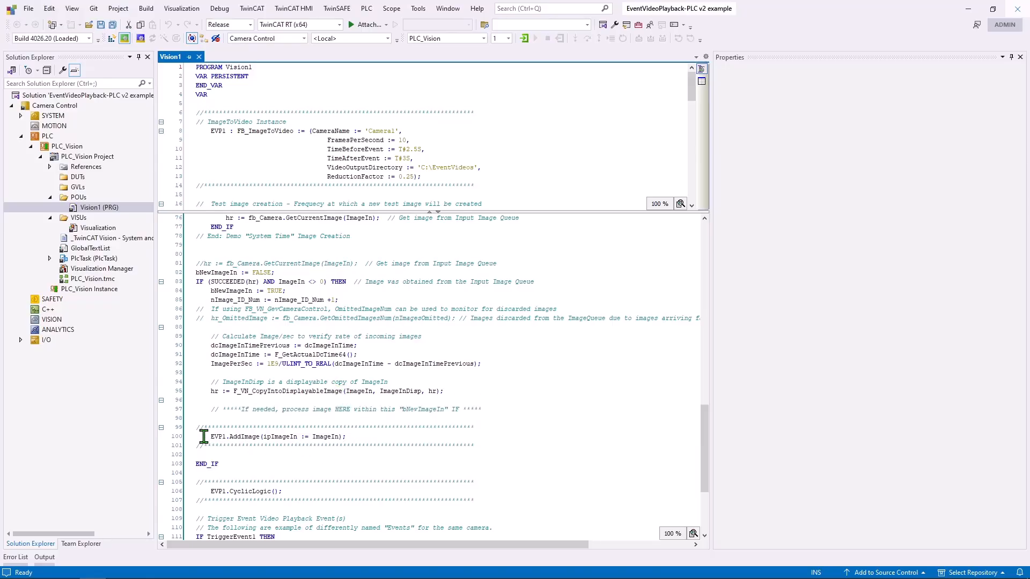
pyautogui.moveTo(197, 437); pyautogui.dragTo(361, 437)
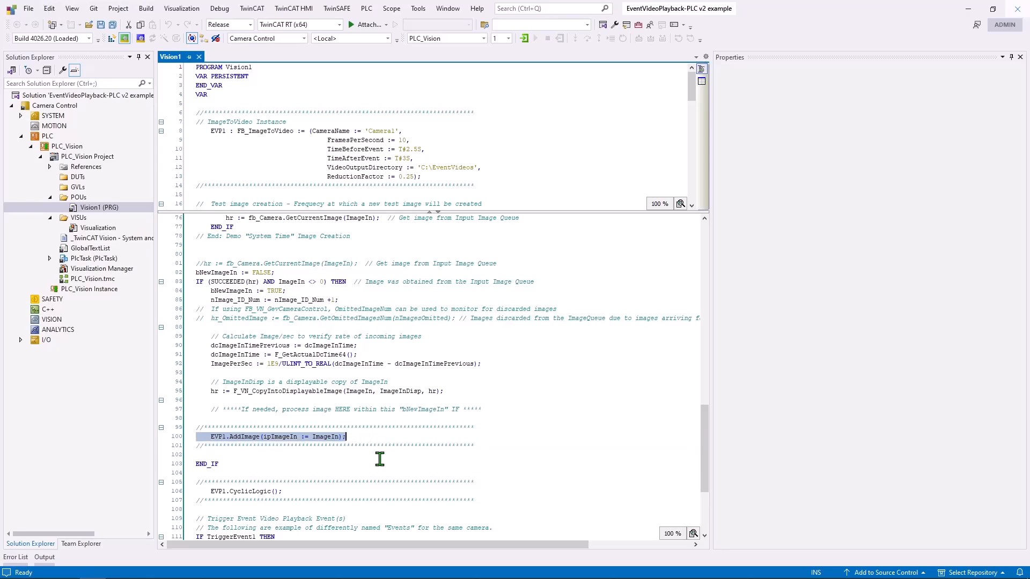
# Highlight in turn the EVP1.CyclicLogic call and the TriggerAlarmForVideoCapture calls for 'Safety Curtain' and 'Jam' in Vision1.
pyautogui.scroll(-2, 379, 459)
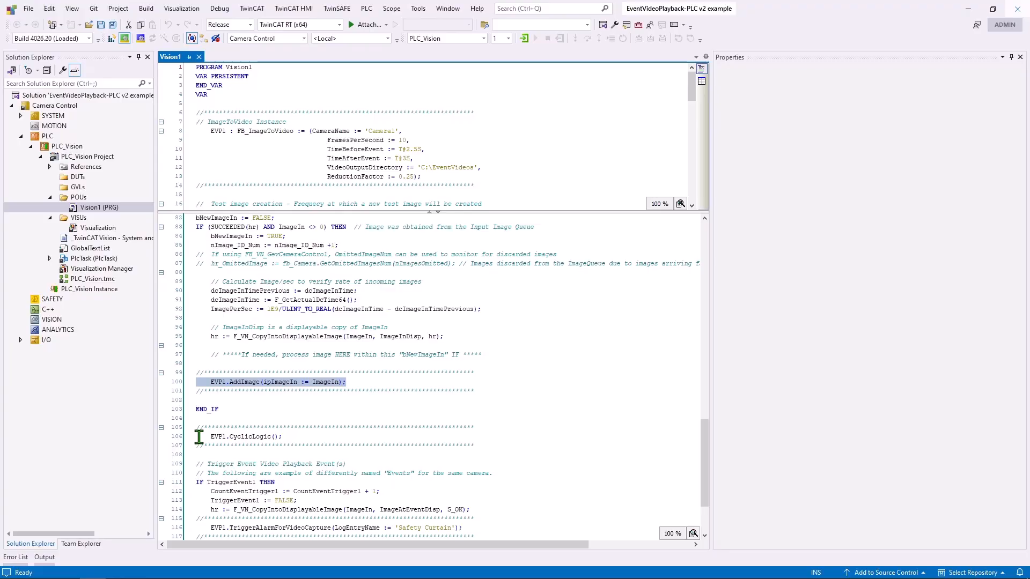
pyautogui.moveTo(199, 437); pyautogui.dragTo(301, 441)
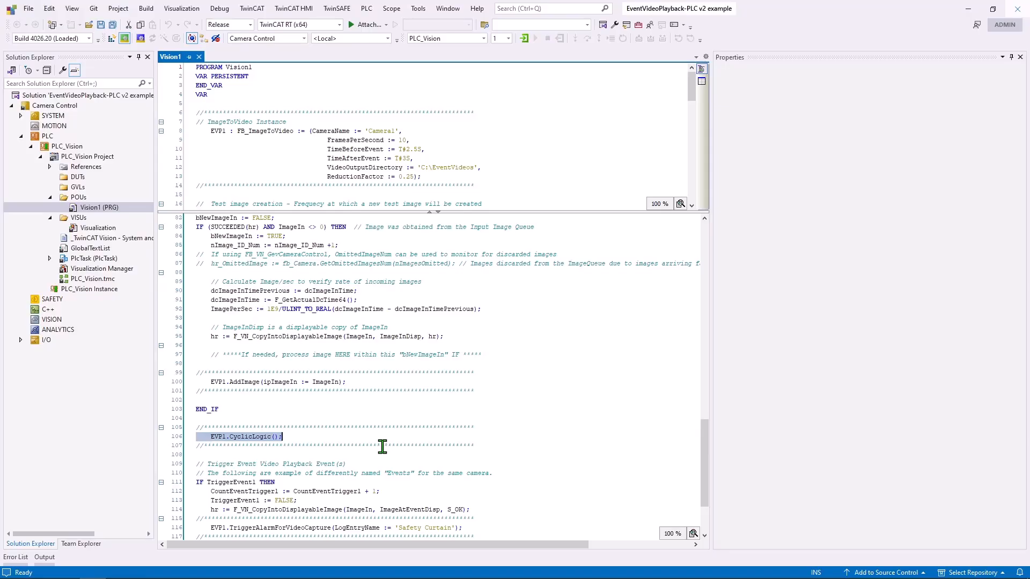
pyautogui.scroll(-3, 382, 446)
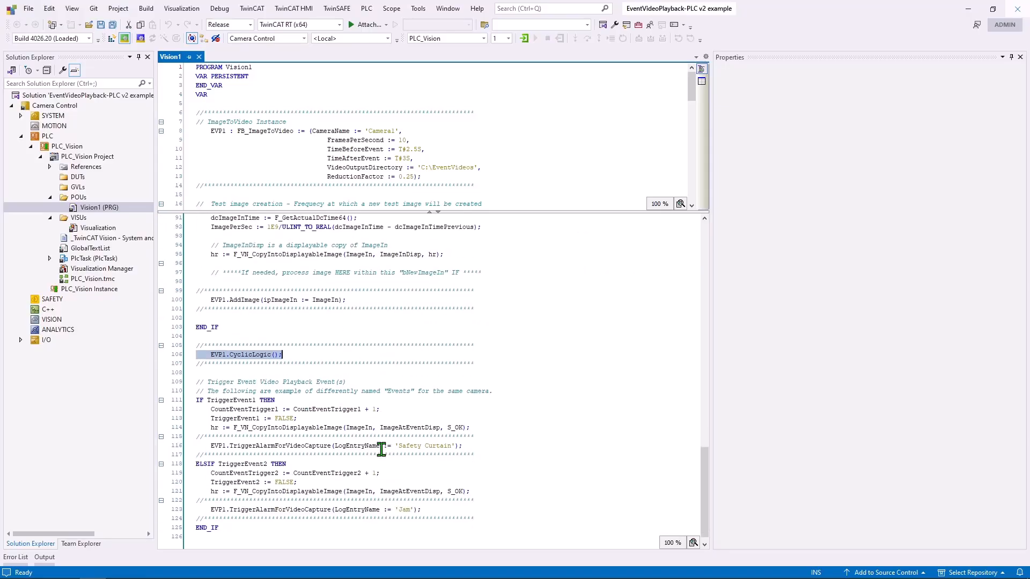
pyautogui.moveTo(204, 445); pyautogui.dragTo(465, 450)
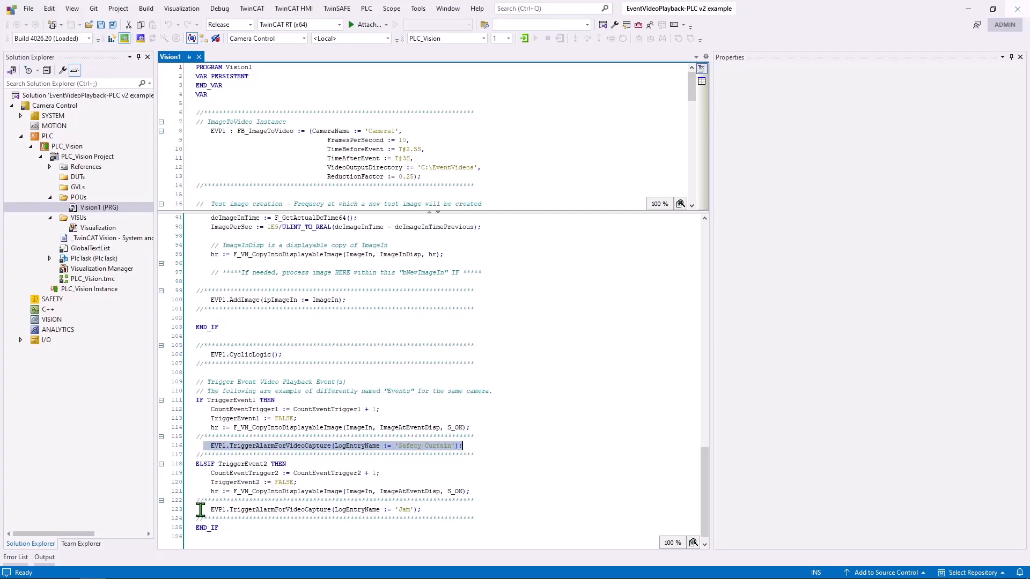
pyautogui.moveTo(207, 509); pyautogui.dragTo(438, 510)
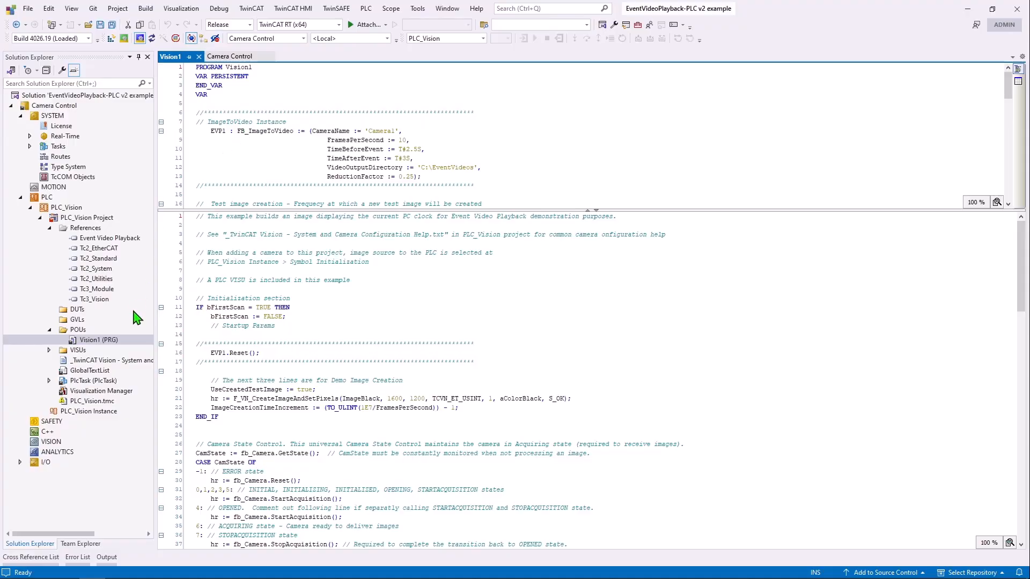
# Open the Visualization from the VISUs folder and dock it to the right of the Vision1 code.
pyautogui.click(49, 349)
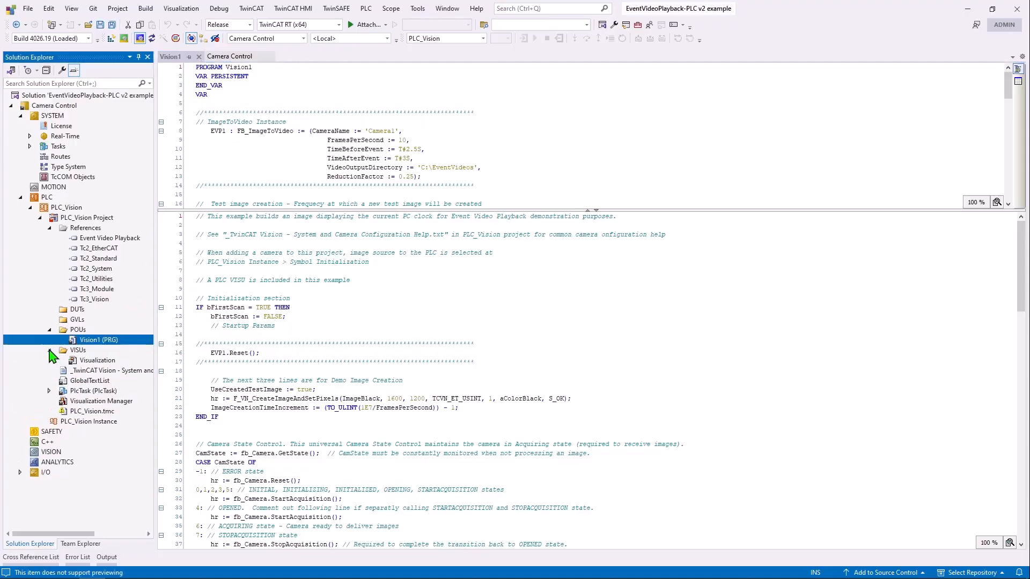
pyautogui.doubleClick(95, 361)
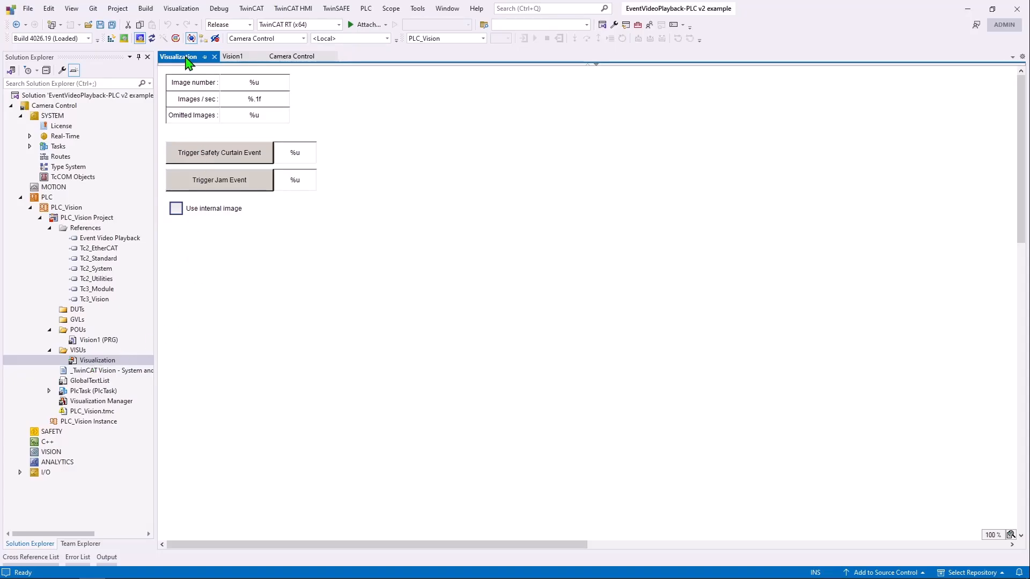
pyautogui.moveTo(188, 65); pyautogui.dragTo(778, 293)
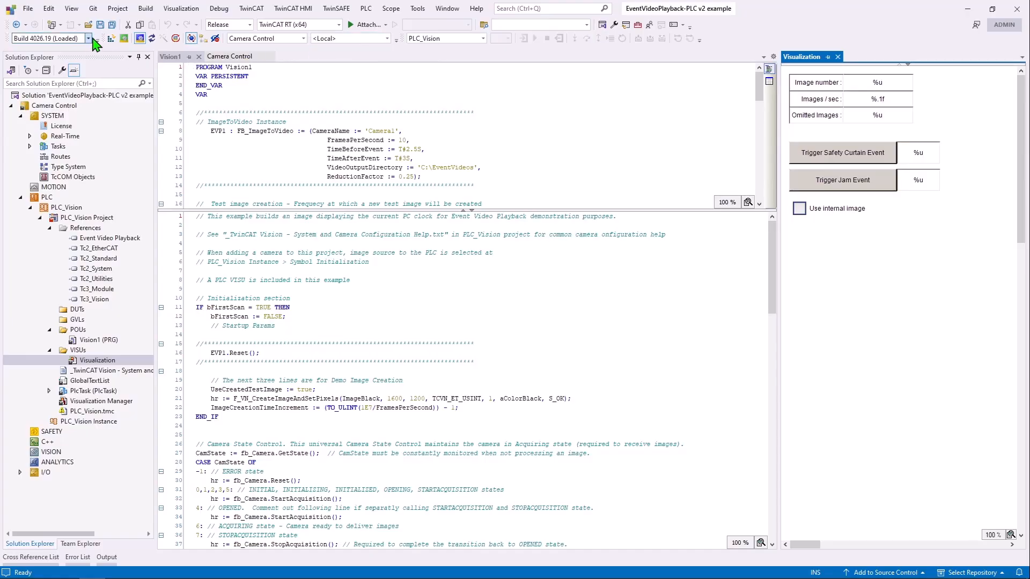
# Activate the Camera Control configuration on the local target in Run Mode with PLC autostart, entering the security code to generate trial licenses.
pyautogui.click(111, 38)
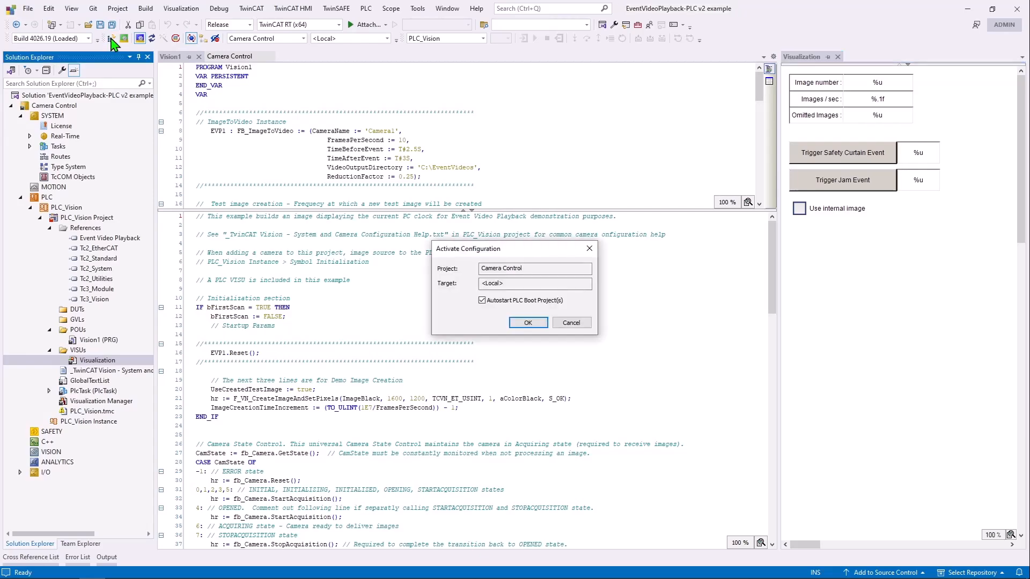
pyautogui.click(528, 324)
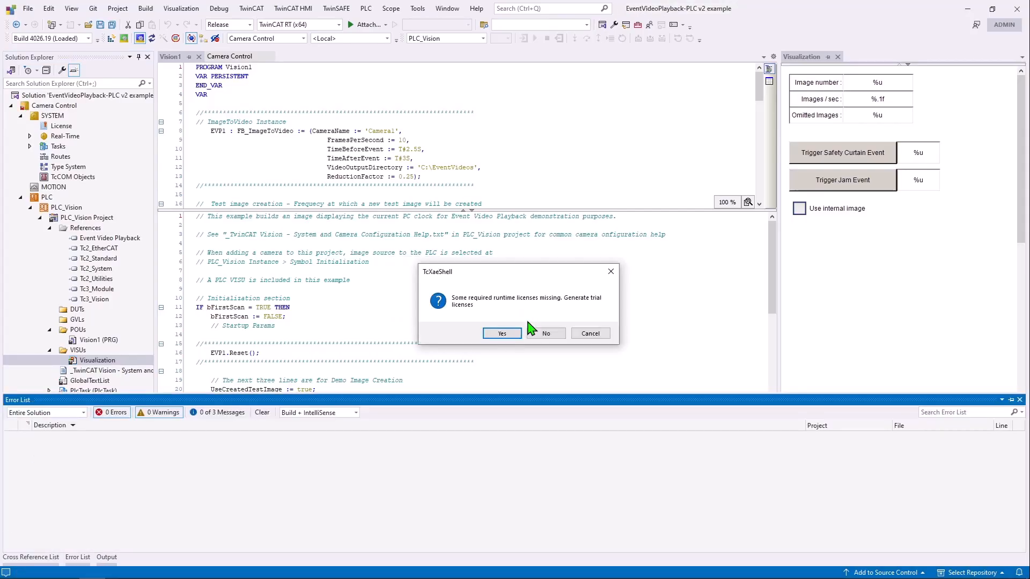
pyautogui.click(502, 333)
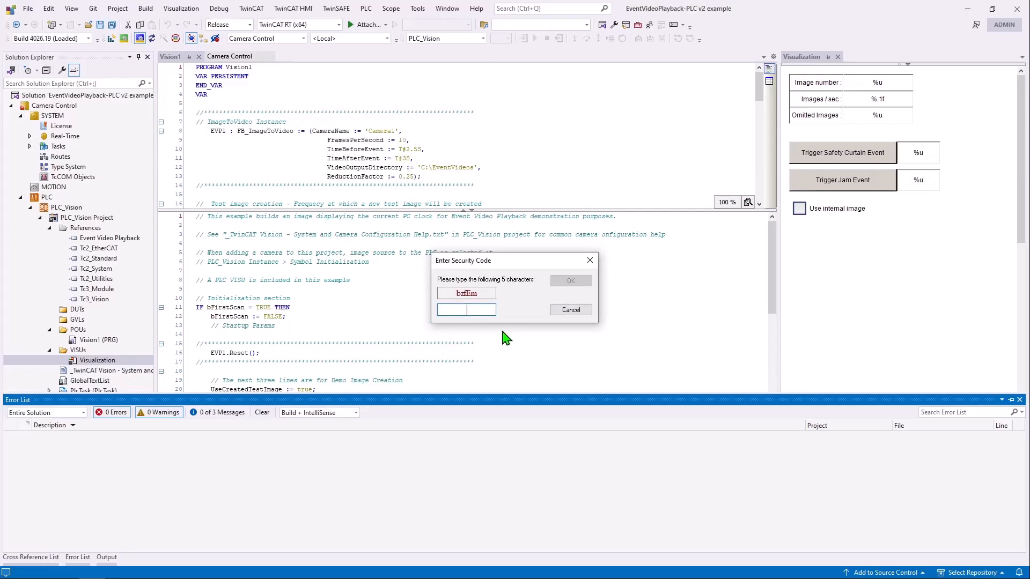
pyautogui.write('bzfEm')
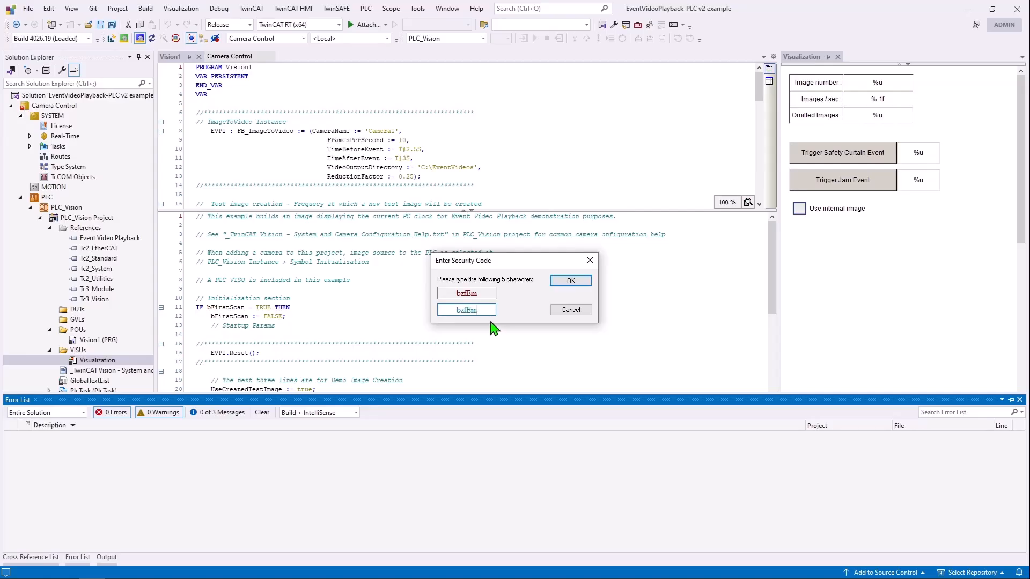
pyautogui.click(571, 281)
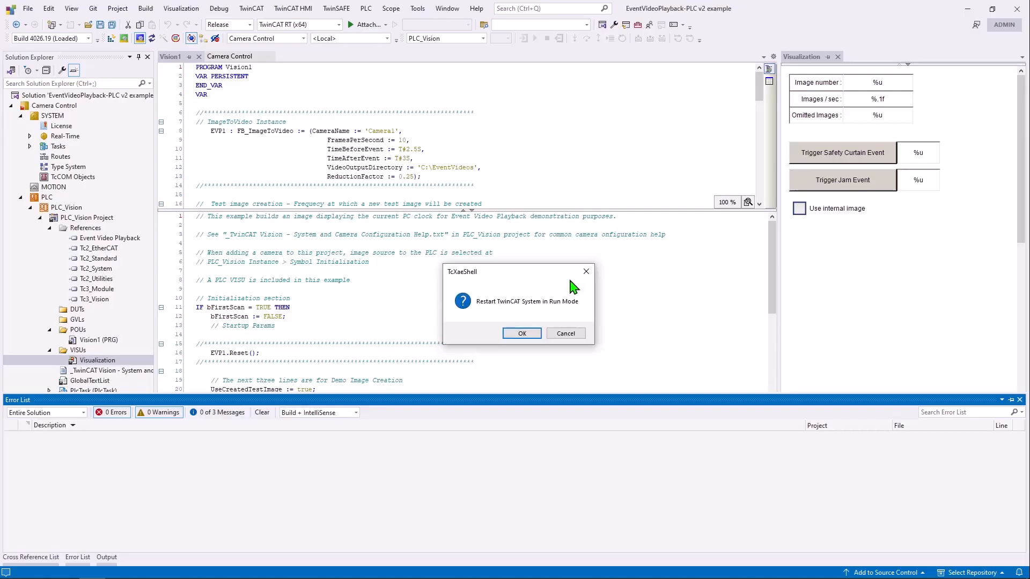
pyautogui.click(522, 333)
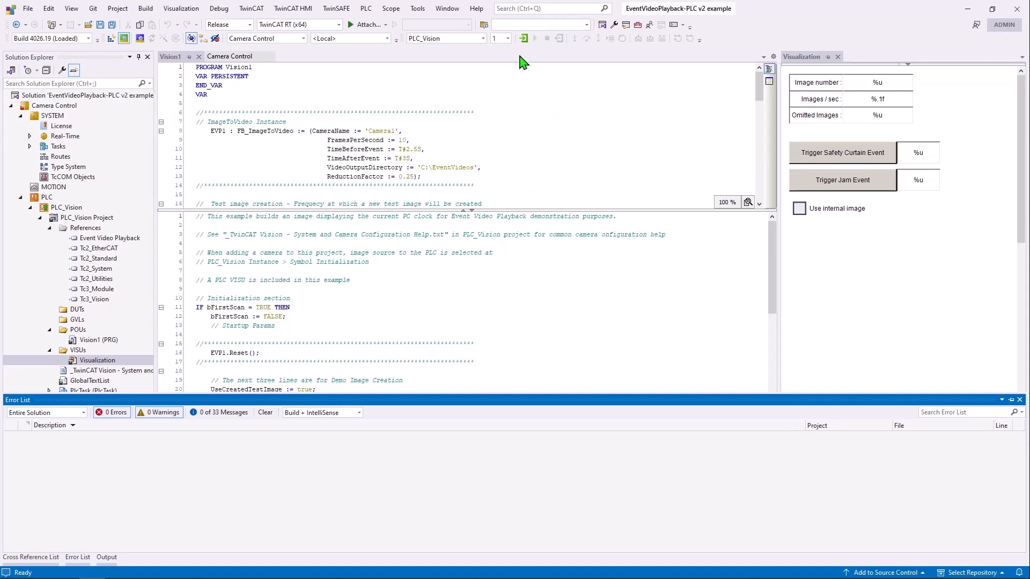
# Log in to the PLC_Vision program and open the ADS Image Watch view.
pyautogui.click(523, 39)
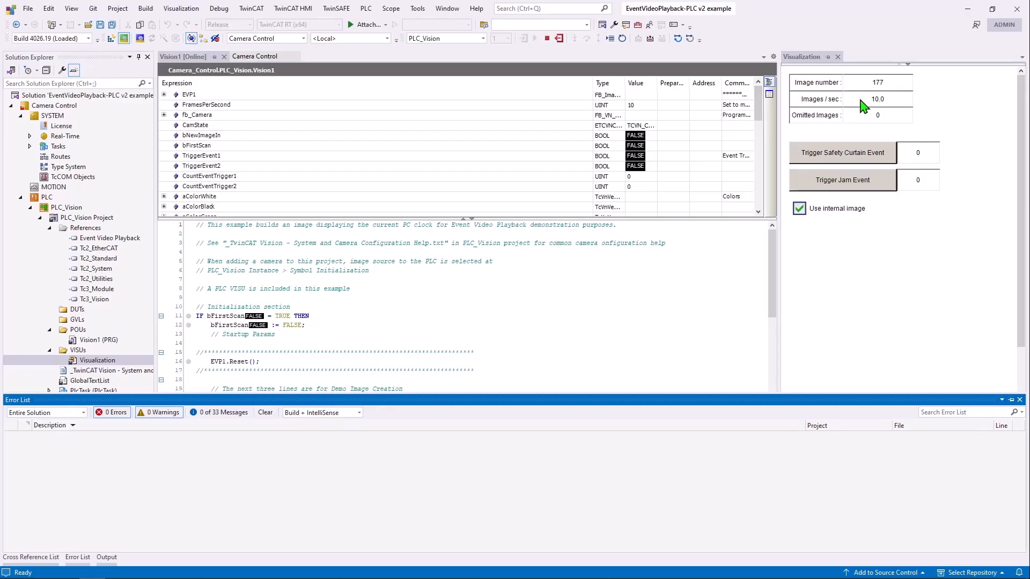
pyautogui.click(683, 25)
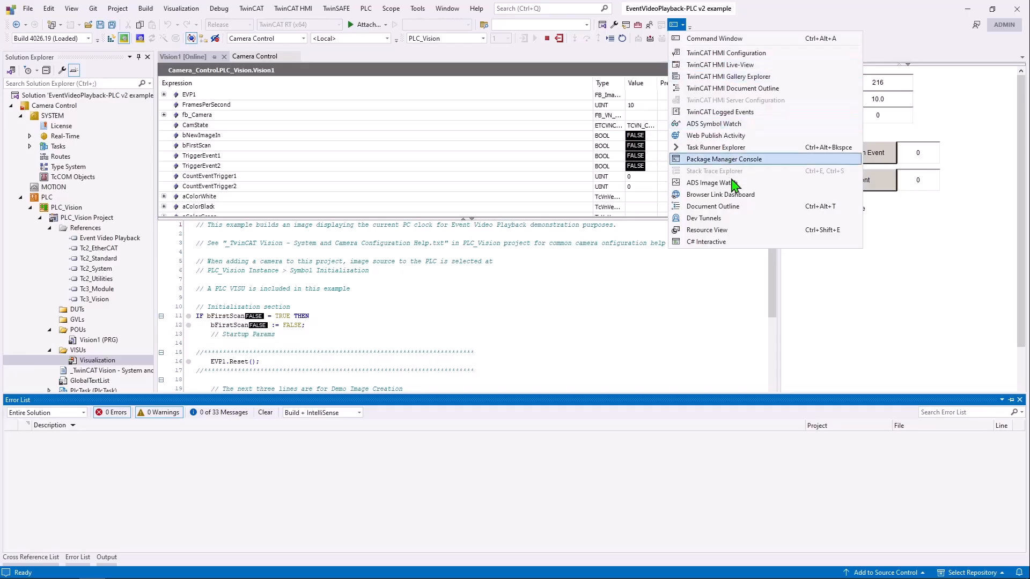
pyautogui.click(717, 185)
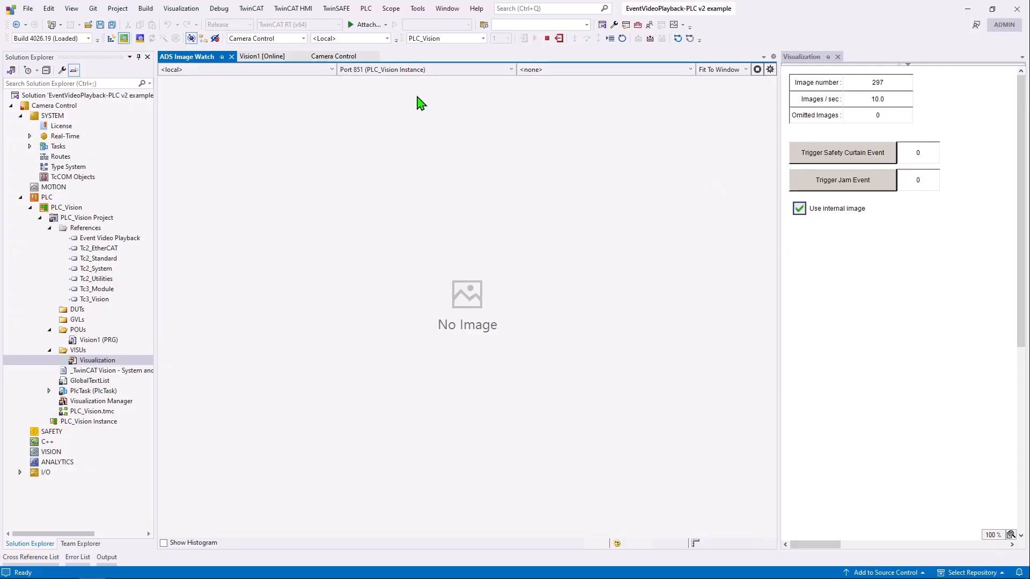
# Show the Vision1.ImageInDisp image in ADS Image Watch and compare its time display with the Windows system clock.
pyautogui.click(557, 70)
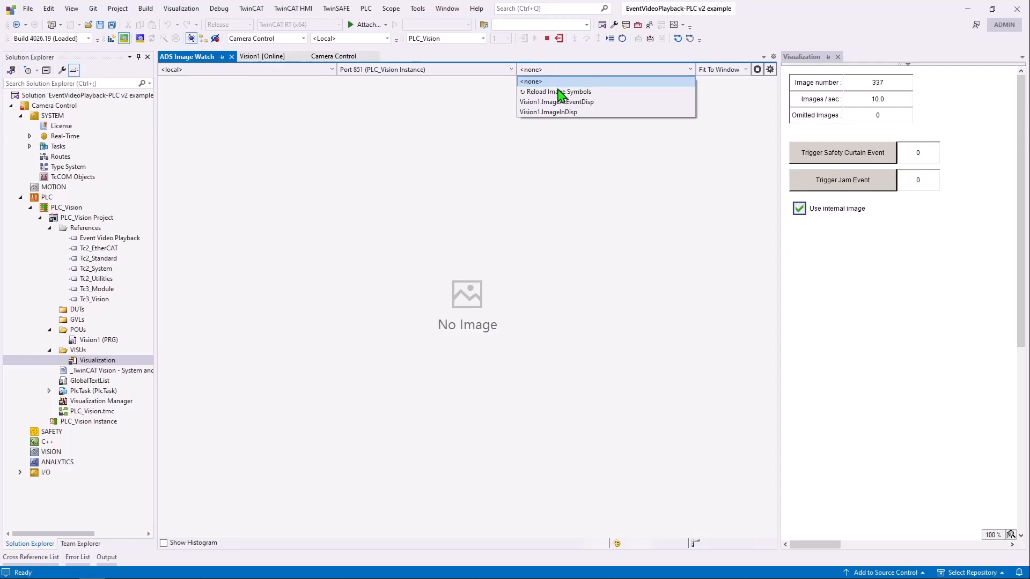
pyautogui.click(558, 112)
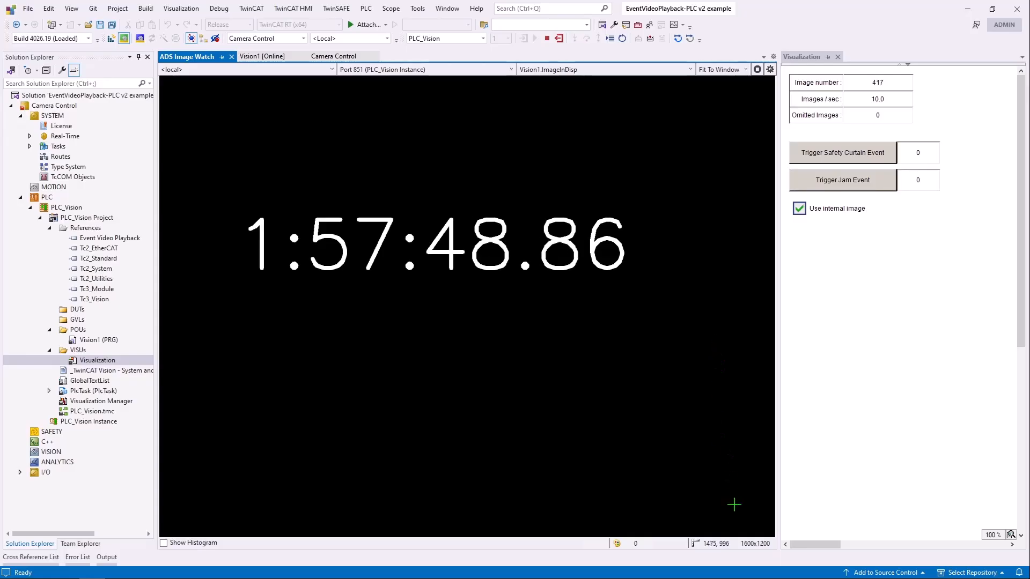
pyautogui.moveTo(737, 578)
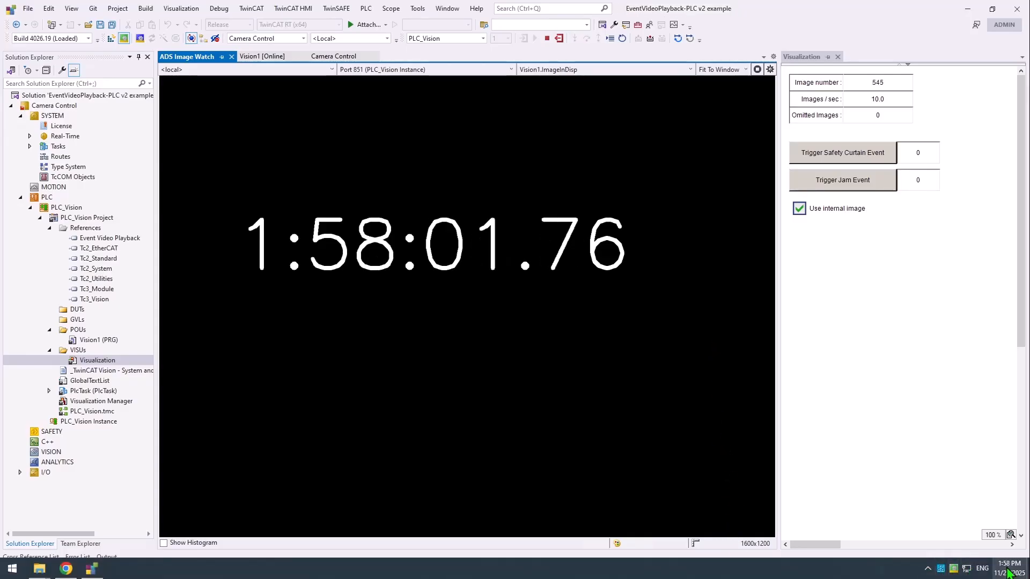
pyautogui.click(1008, 571)
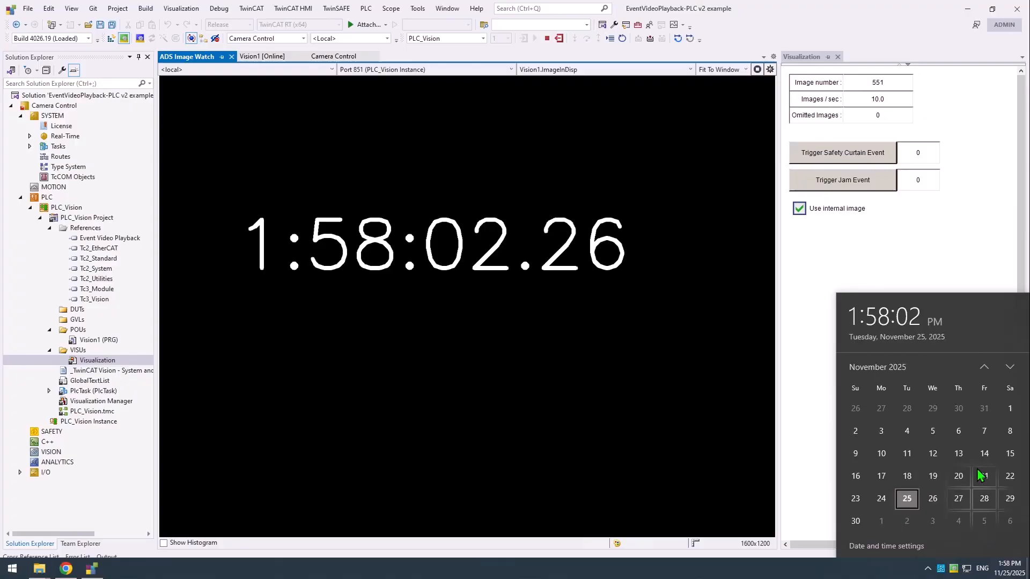
pyautogui.click(938, 264)
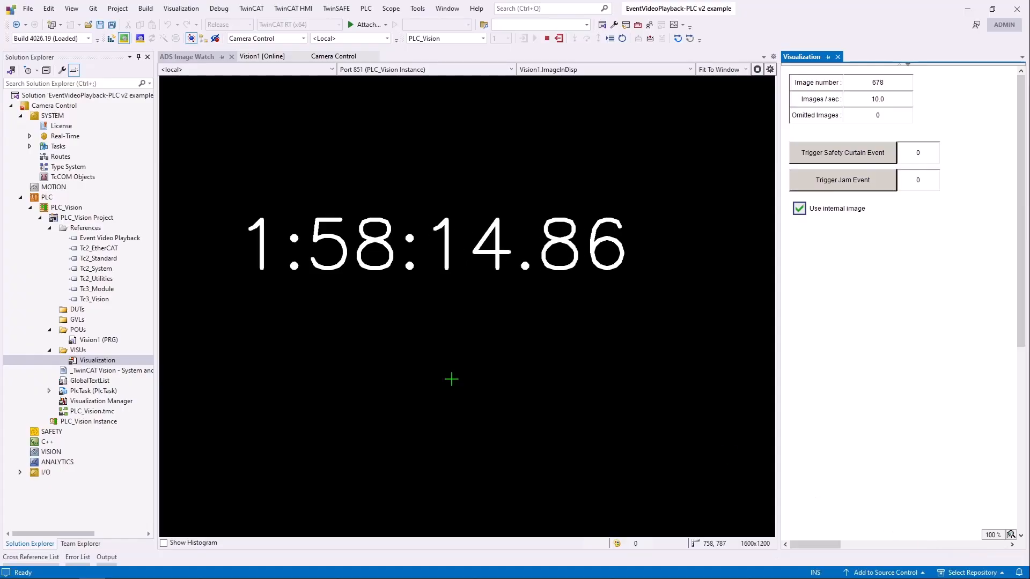
# Trigger a Safety Curtain event in the Visualization and display Vision1.ImageAtEventDisp in ADS Image Watch.
pyautogui.click(852, 158)
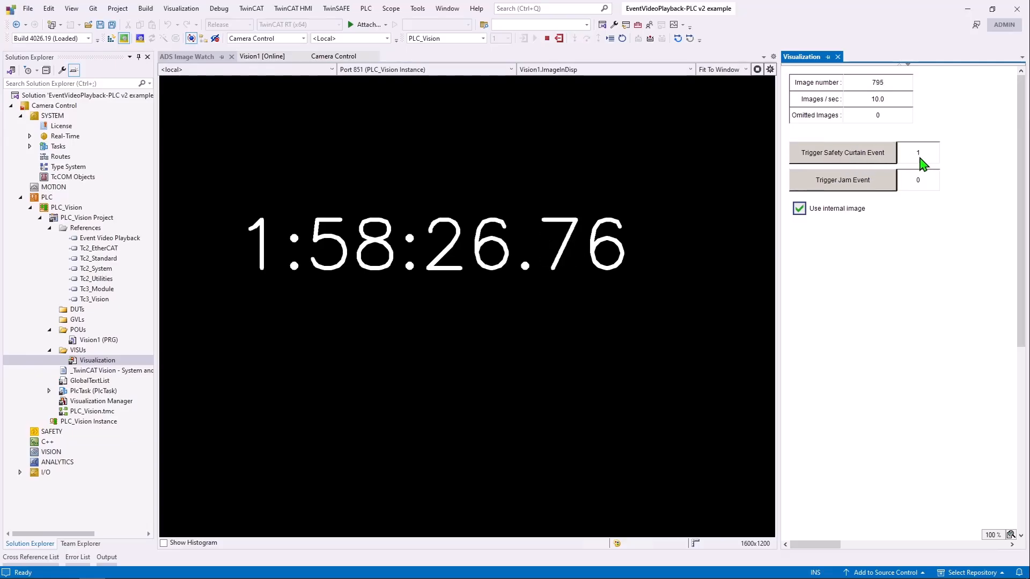
pyautogui.click(605, 71)
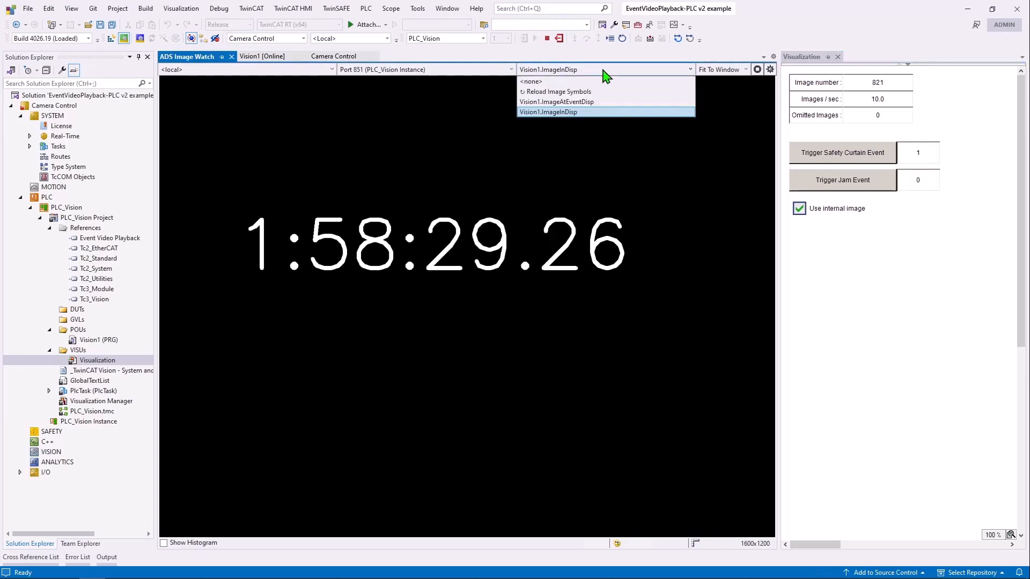
pyautogui.click(593, 103)
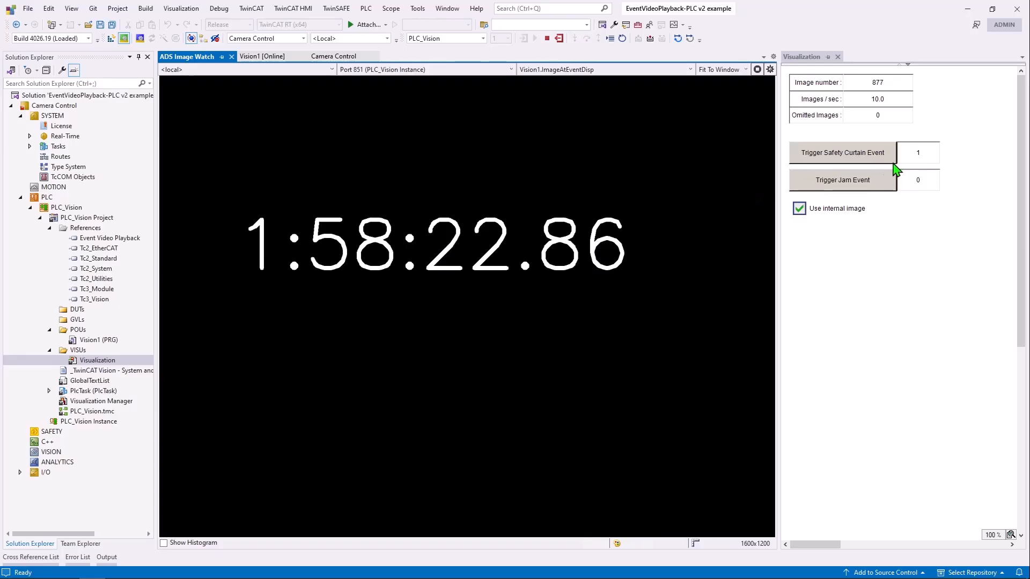
# Switch to File Explorer, browse to C:\EventVideos\Camera1, and resize and move its window clear of the Visualization's event triggers.
pyautogui.moveTo(92, 575)
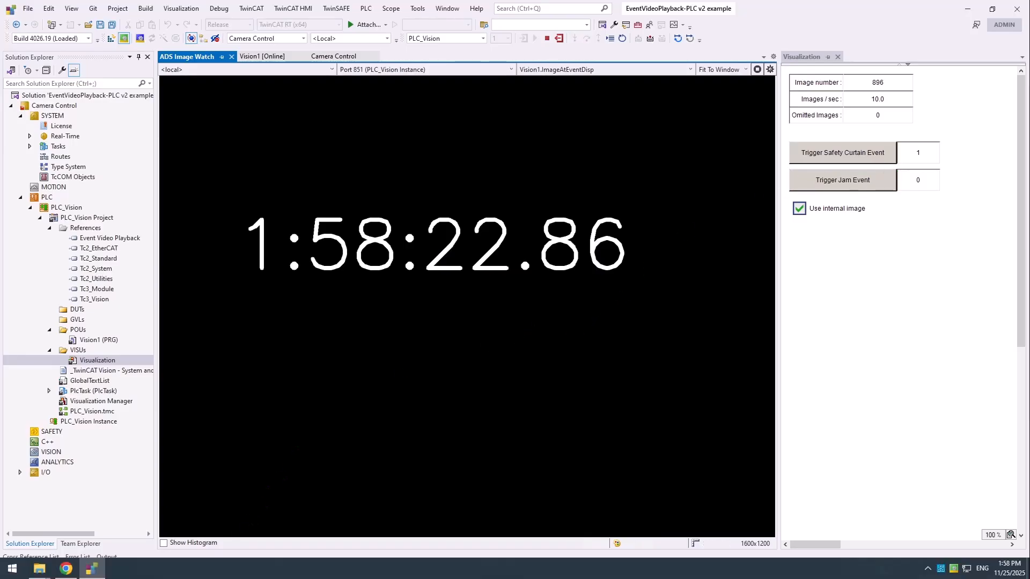
pyautogui.click(39, 571)
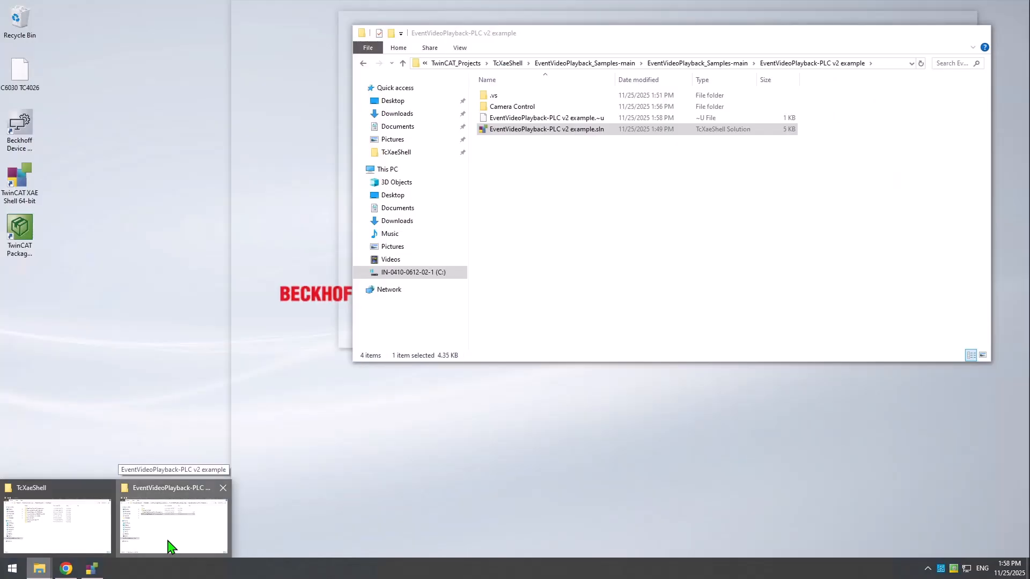
pyautogui.click(169, 545)
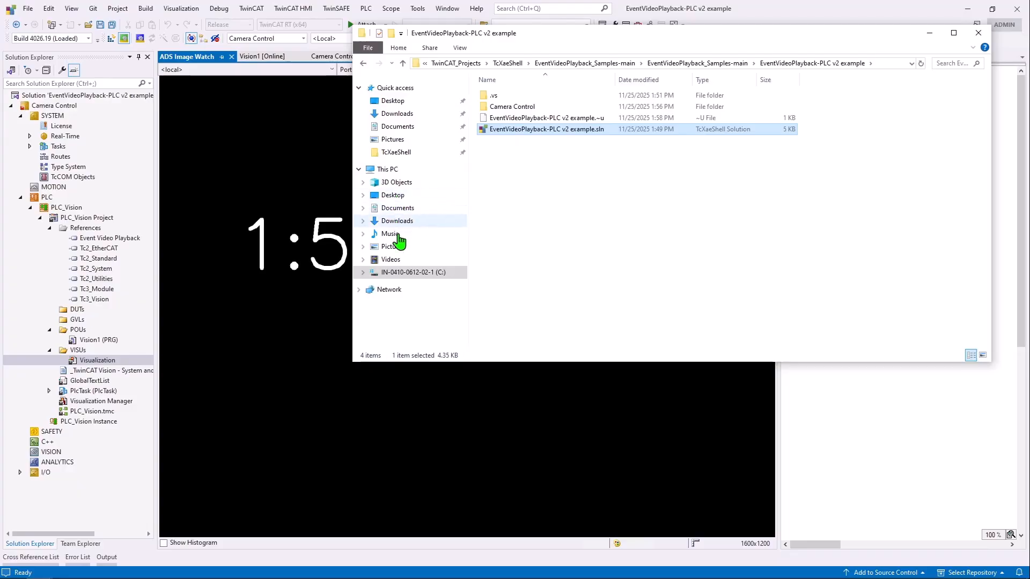
pyautogui.click(399, 274)
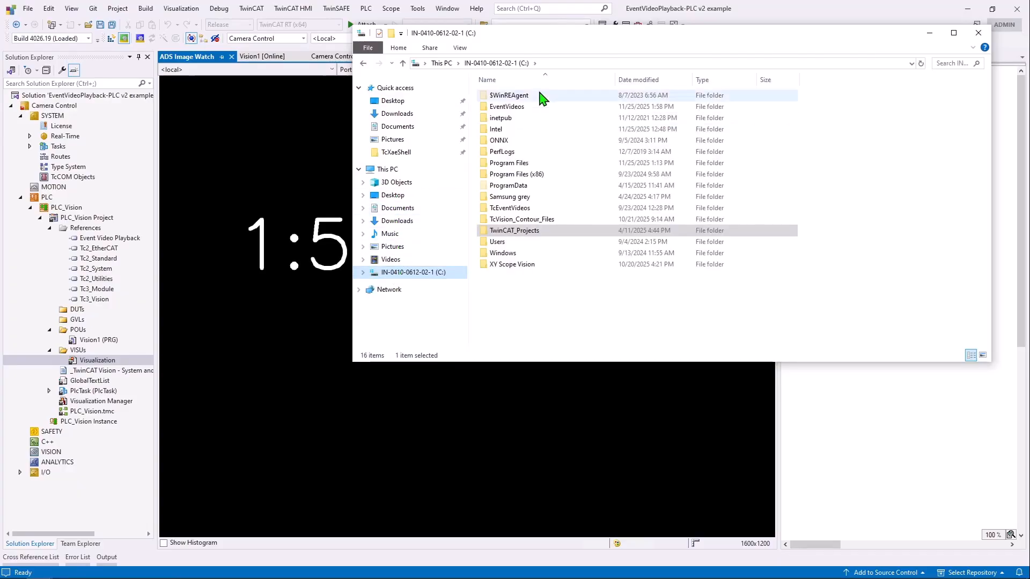
pyautogui.doubleClick(515, 107)
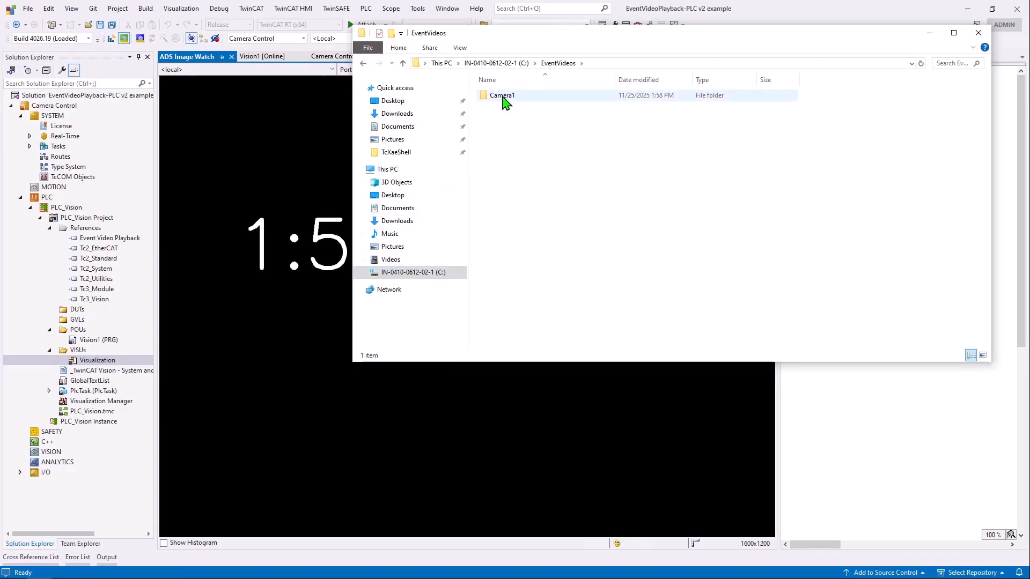
pyautogui.doubleClick(504, 102)
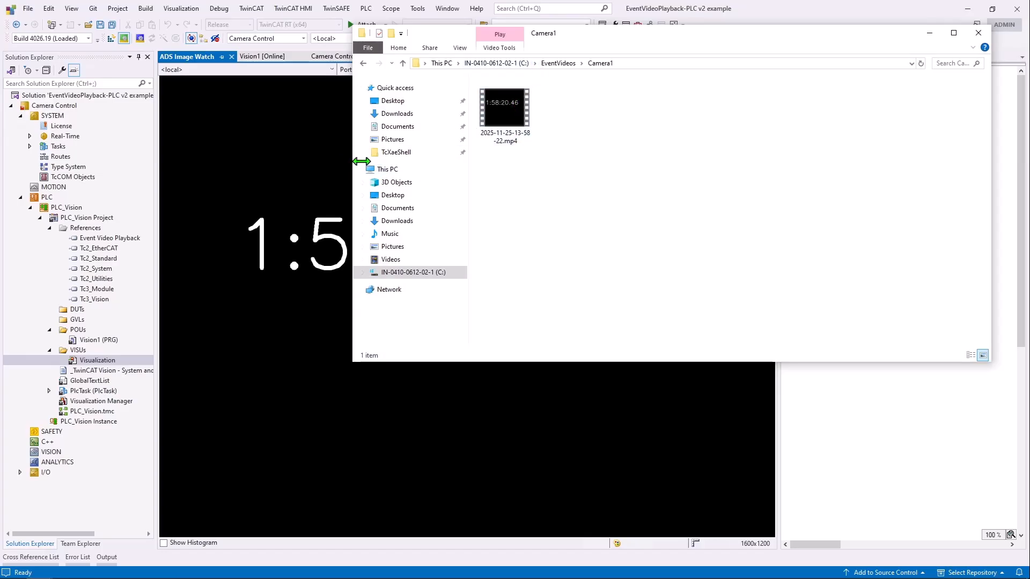
pyautogui.moveTo(354, 163); pyautogui.dragTo(611, 173)
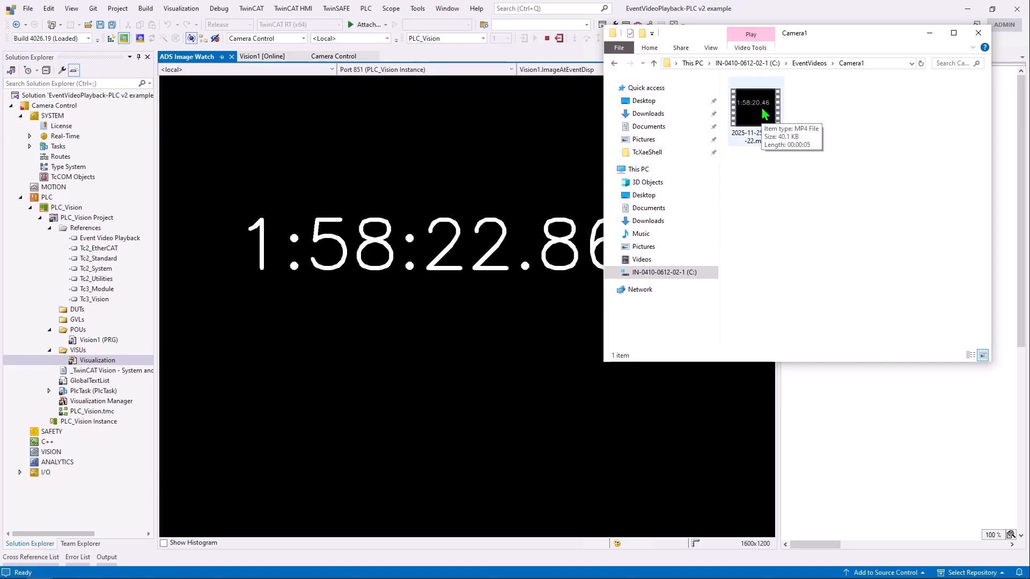
pyautogui.moveTo(837, 37); pyautogui.dragTo(540, 46)
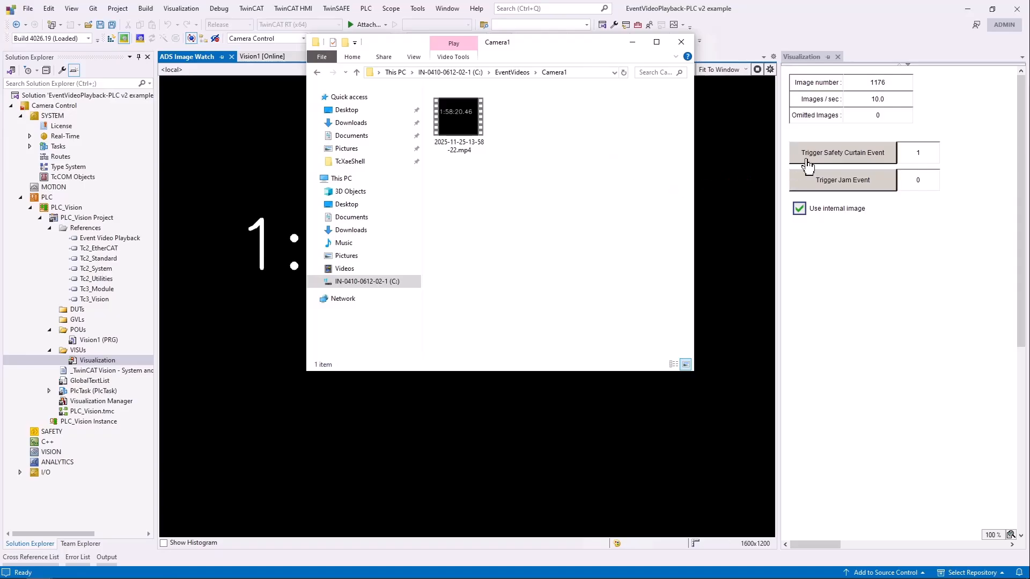
# Trigger another Safety Curtain event and check the Camera1 folder in File Explorer for its recorded video.
pyautogui.click(846, 156)
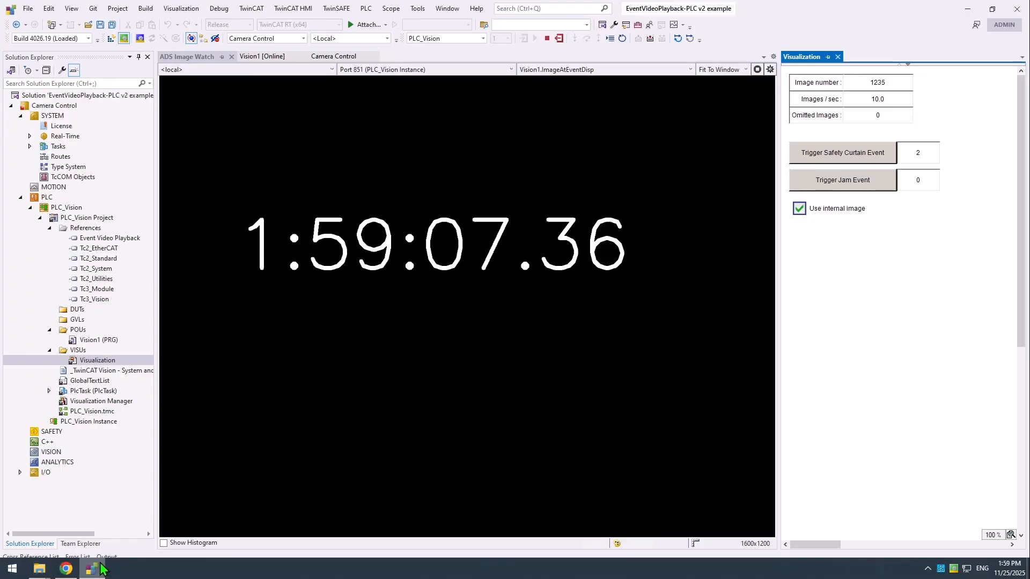
pyautogui.click(38, 572)
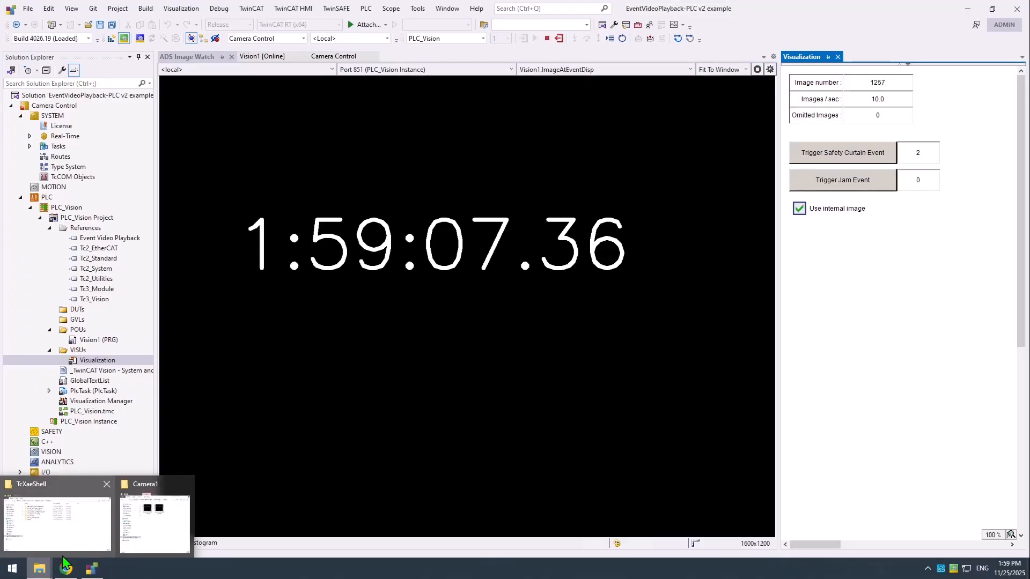
pyautogui.click(141, 538)
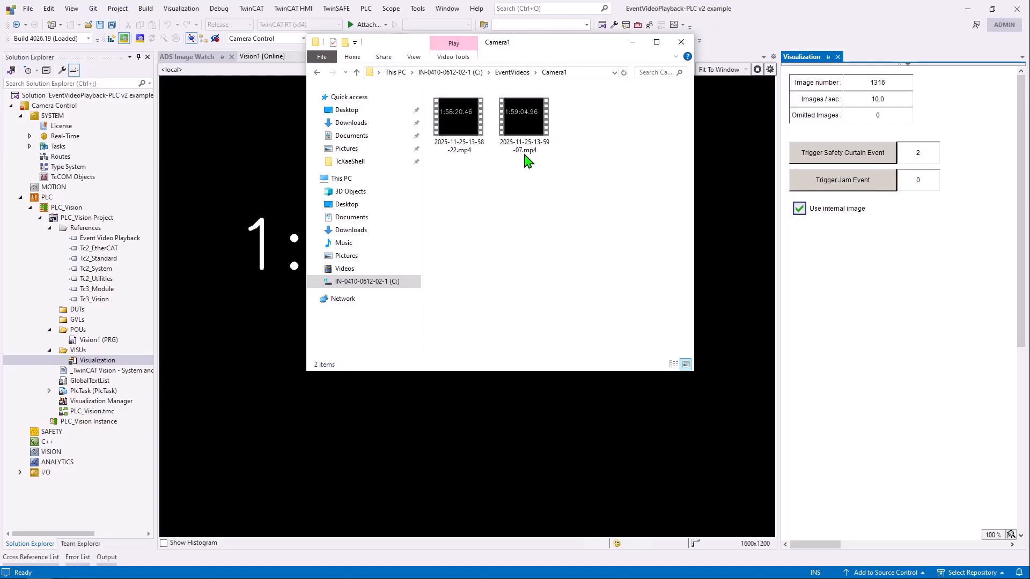
# Close the Camera1 folder window and log out of the PLC_Vision program.
pyautogui.click(680, 43)
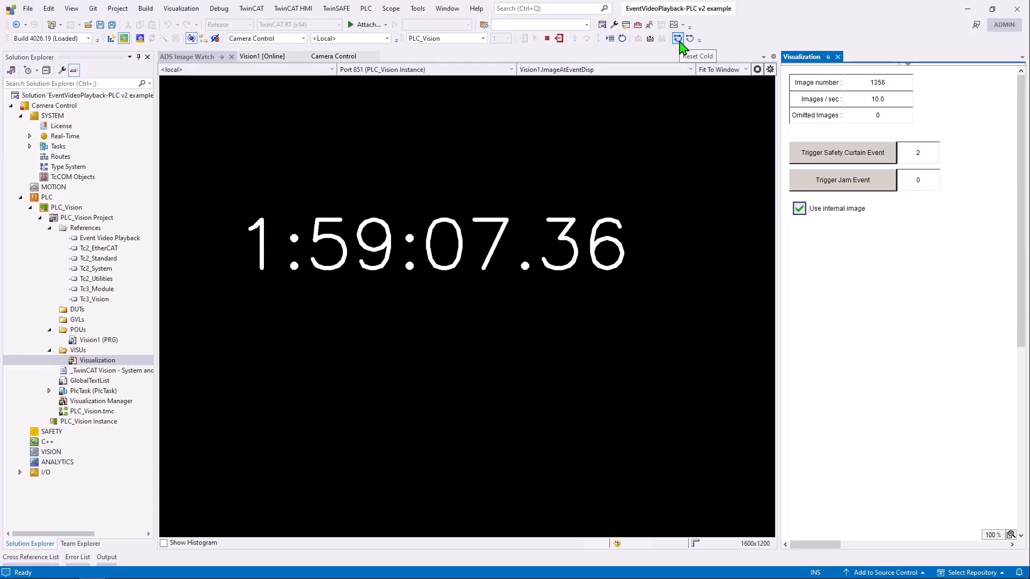
pyautogui.click(558, 38)
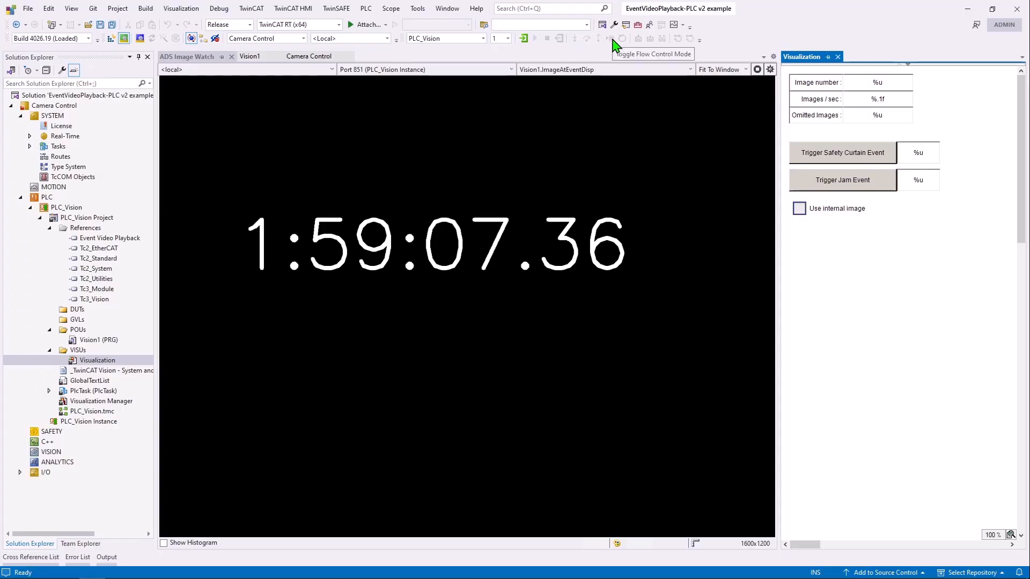
# Switch to File Explorer and open EventVideoPlayback-HMI v2 example.sln from its folder inside TcXaeShell.
pyautogui.moveTo(190, 577)
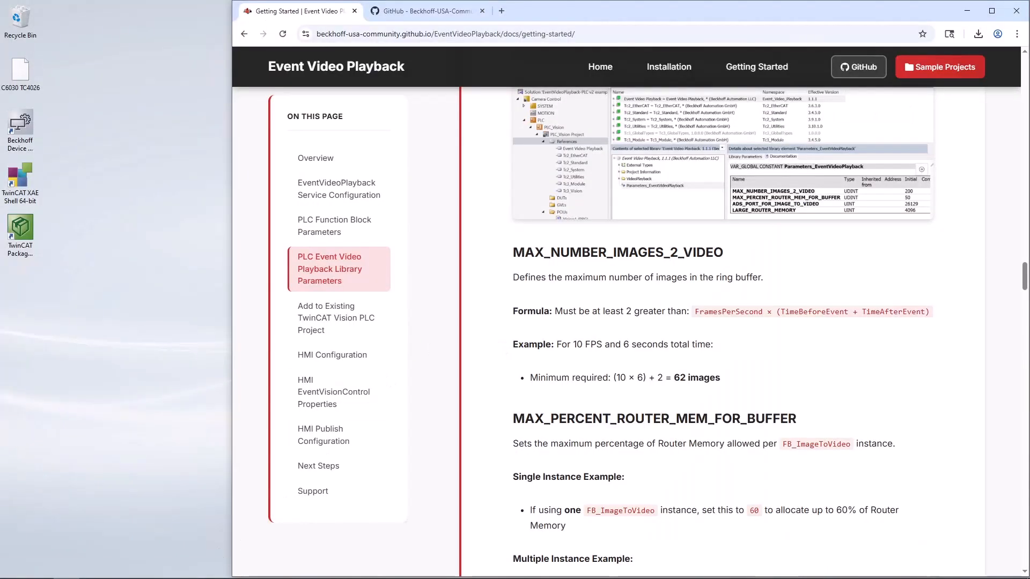
pyautogui.click(40, 569)
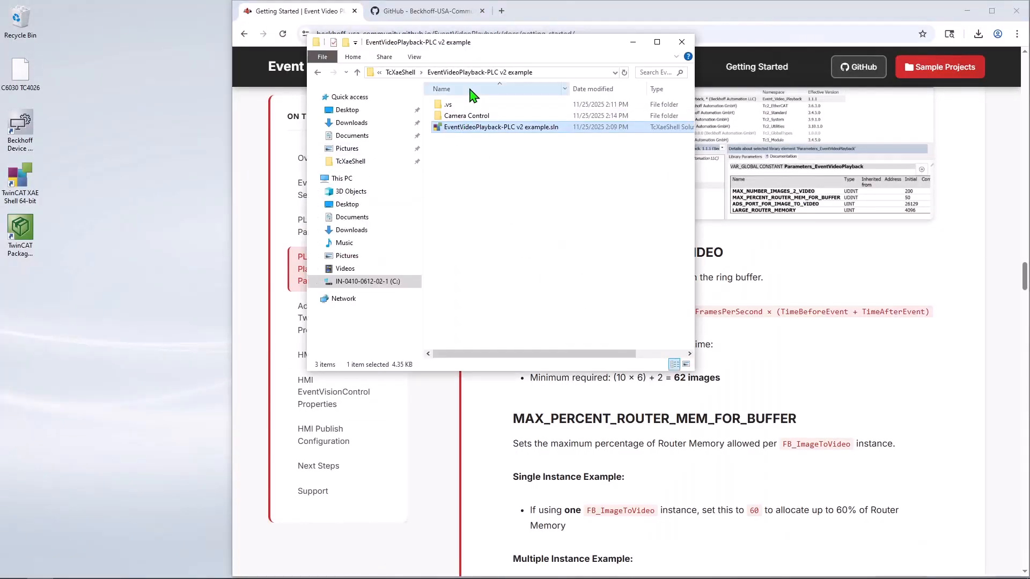
pyautogui.click(357, 72)
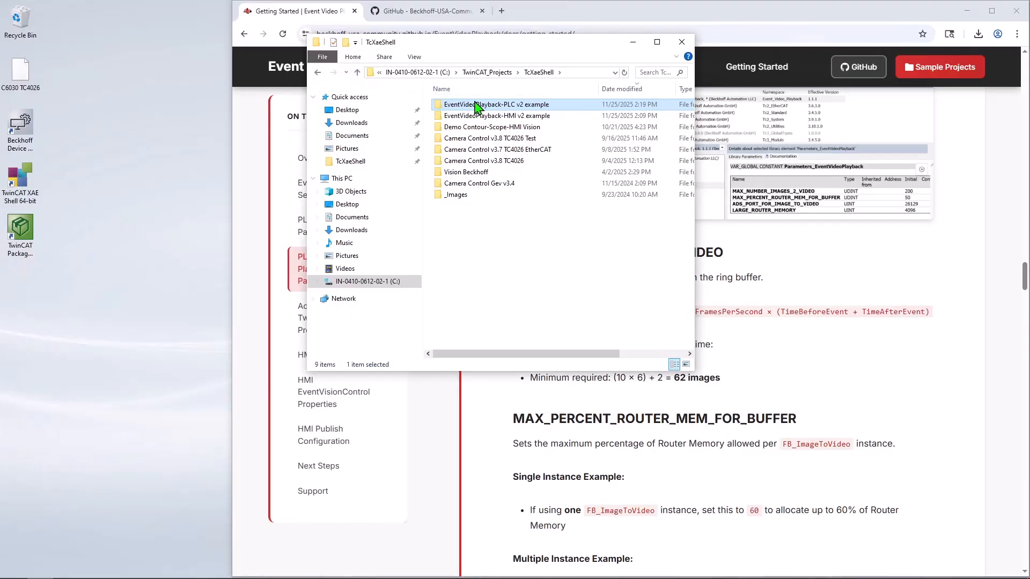
pyautogui.doubleClick(504, 116)
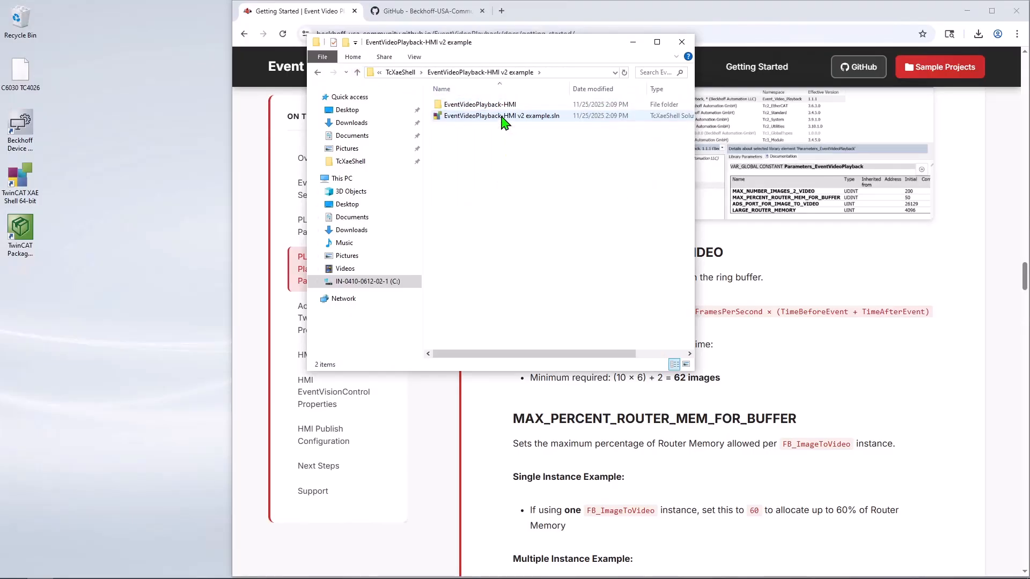
pyautogui.doubleClick(502, 116)
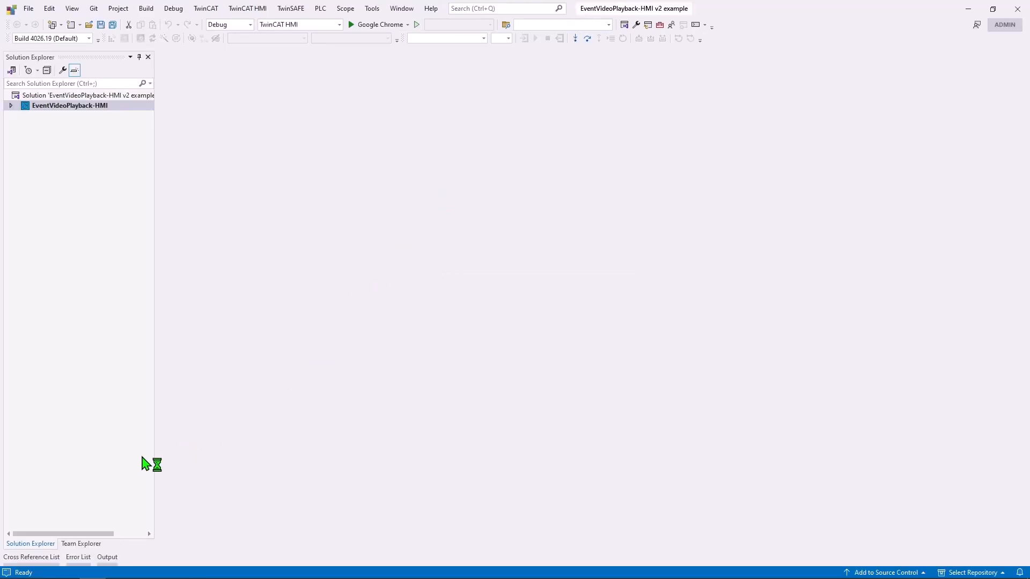
# Check the solution's build output pane, then expand the EventVideoPlayback-HMI project and open Desktop.view.
pyautogui.click(107, 558)
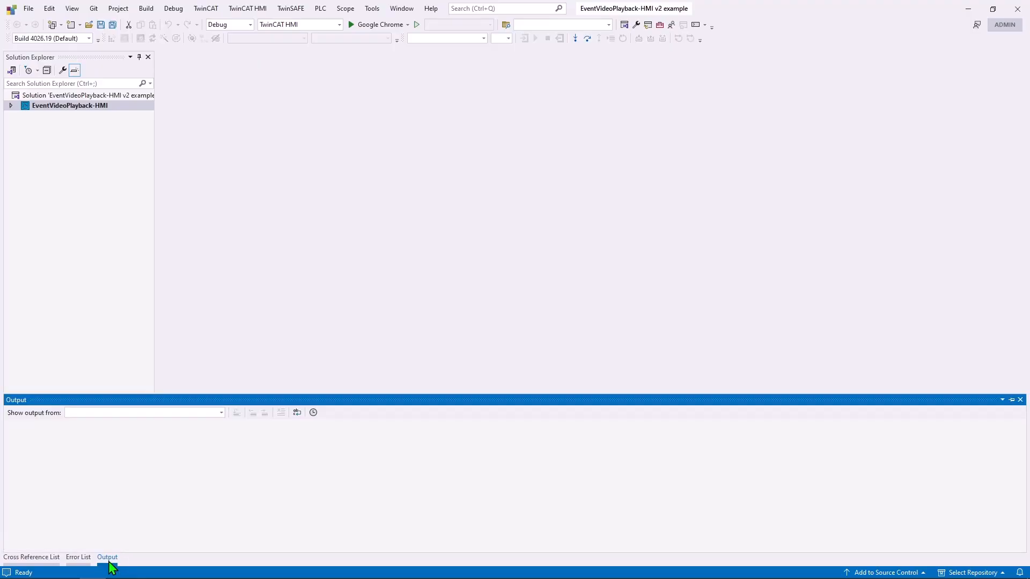
pyautogui.click(11, 106)
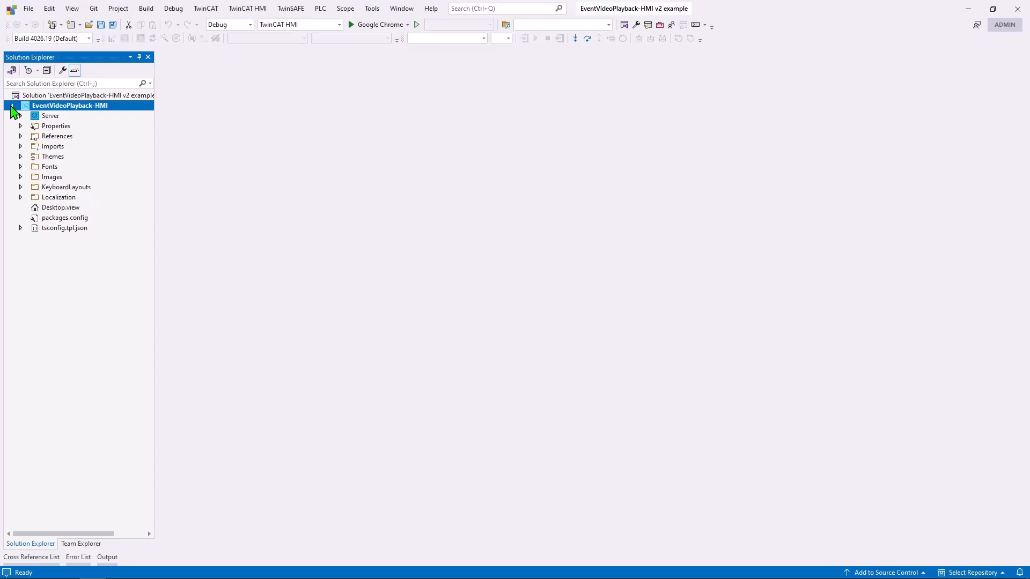
pyautogui.click(58, 210)
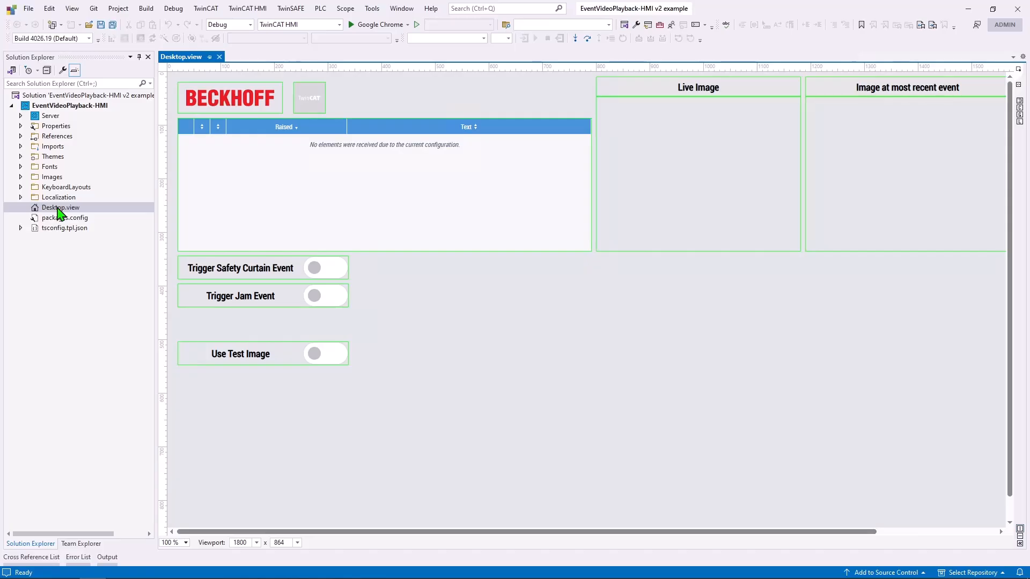
# Expand the HMI project's referenced packages, widen the project tree to show their versions, and select the EventVision package.
pyautogui.click(20, 136)
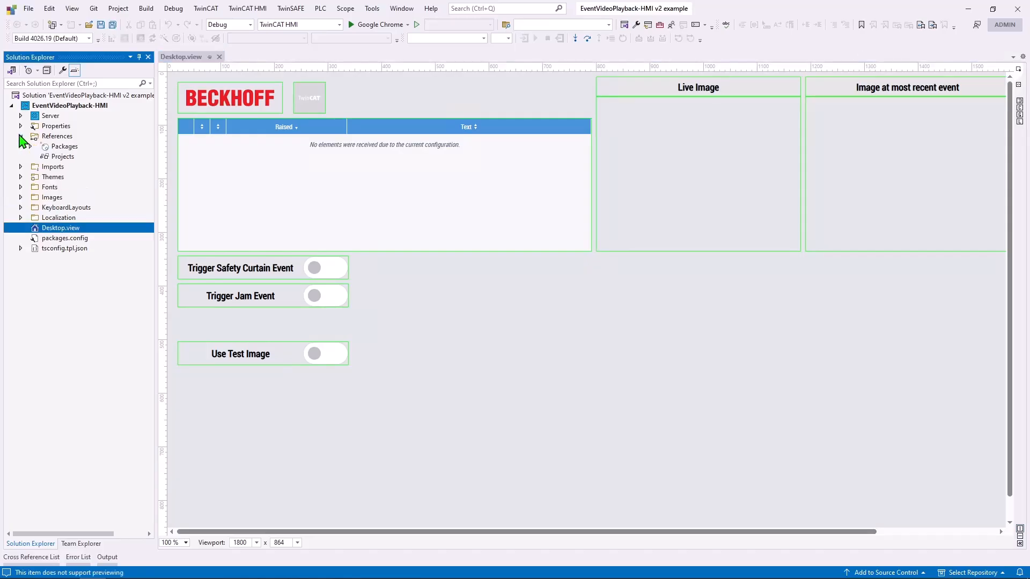
pyautogui.click(30, 146)
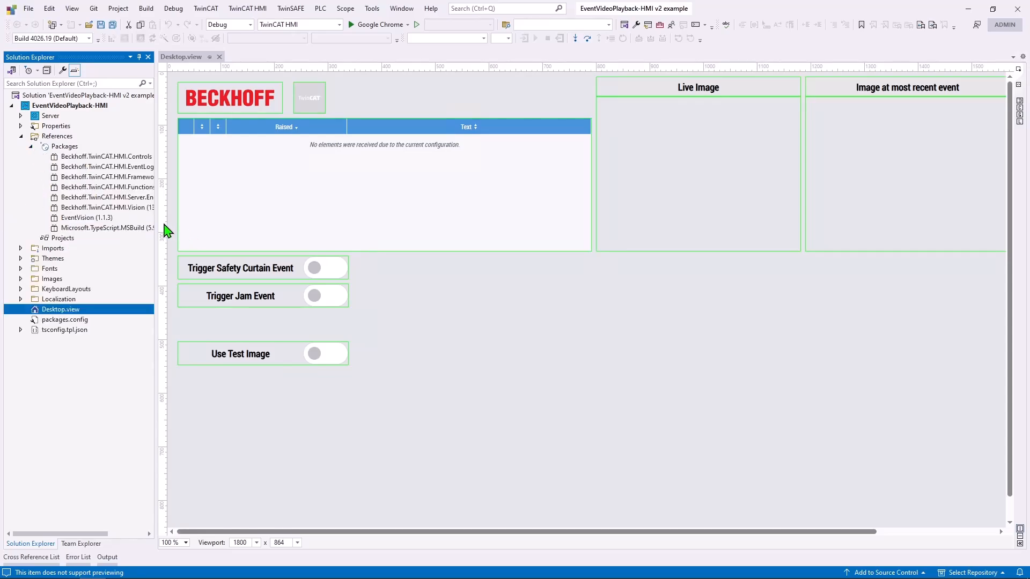
pyautogui.moveTo(156, 227); pyautogui.dragTo(202, 225)
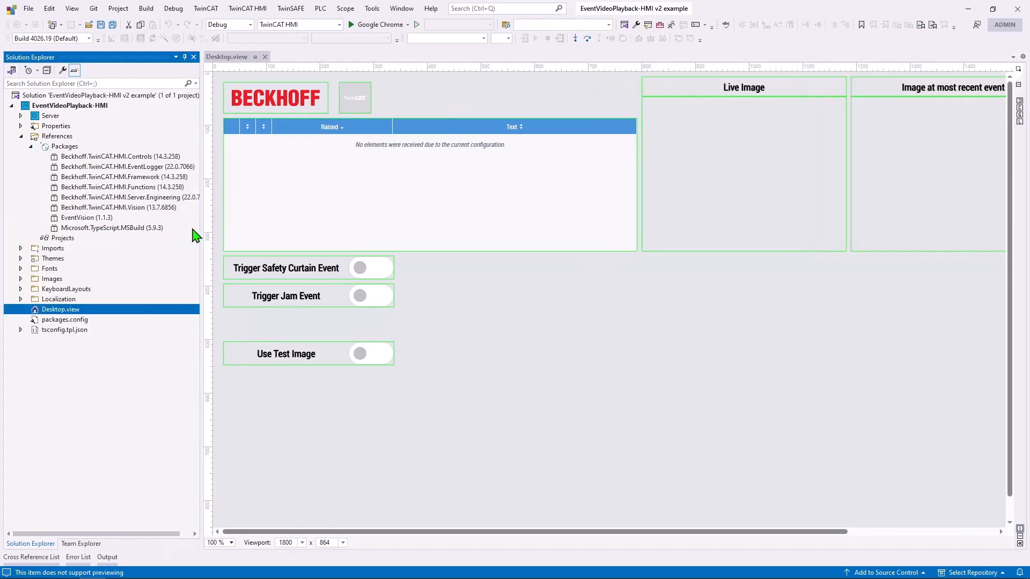
pyautogui.click(74, 219)
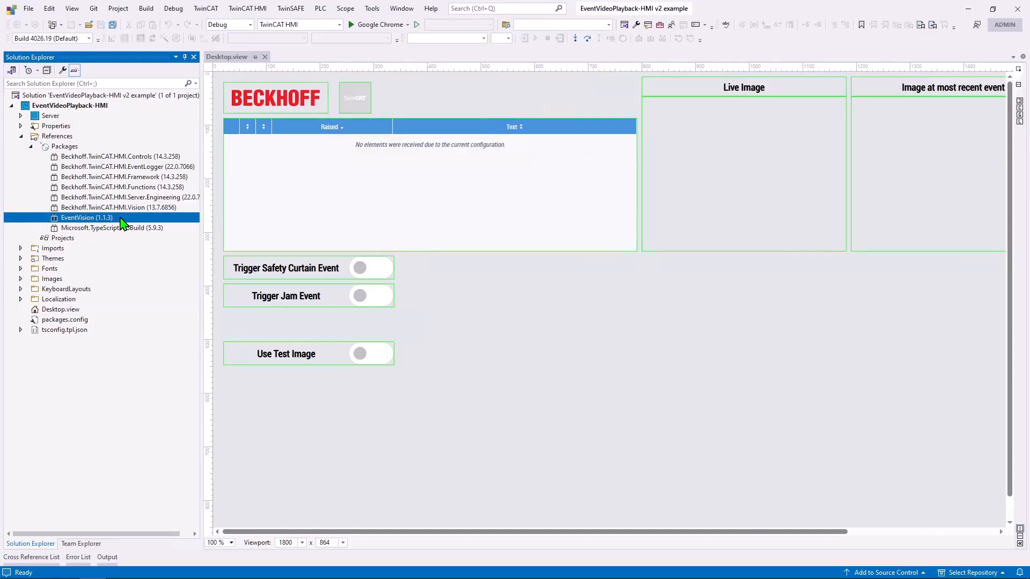
# Select the event table on Desktop.view, show the Toolbox, widen it, and find EventVisionControl among the 3rd party controls.
pyautogui.click(387, 184)
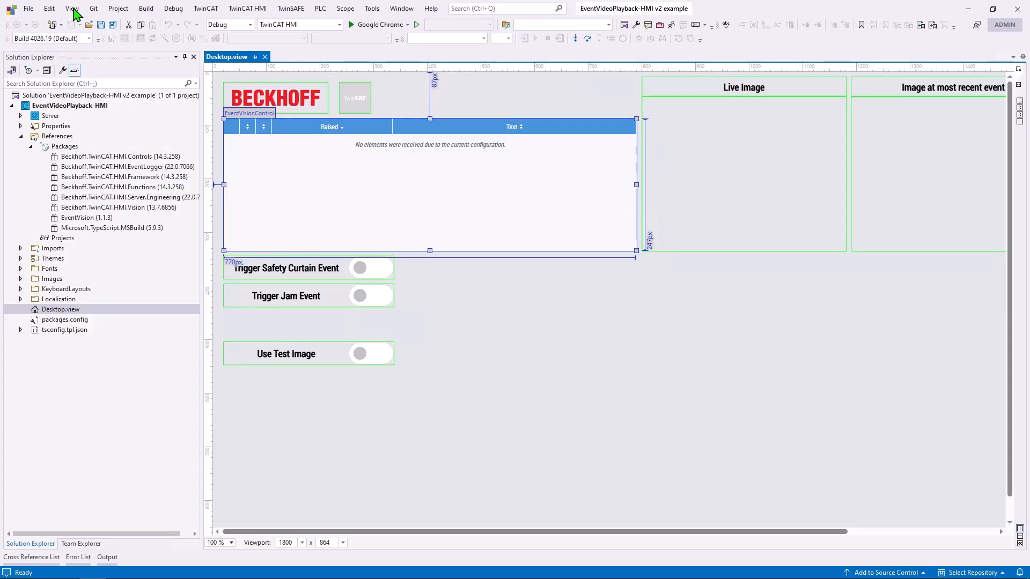
pyautogui.click(72, 8)
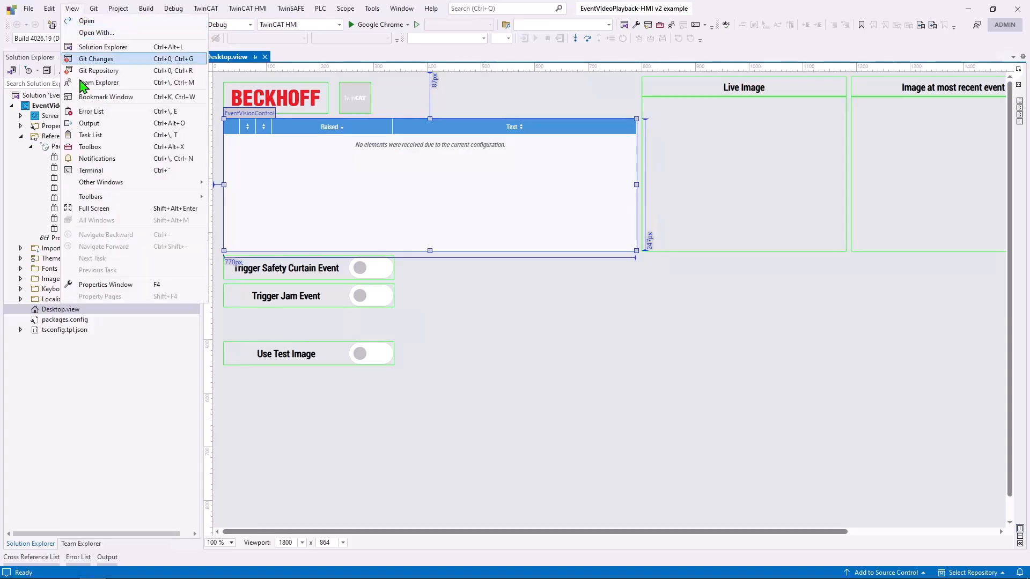
pyautogui.click(90, 146)
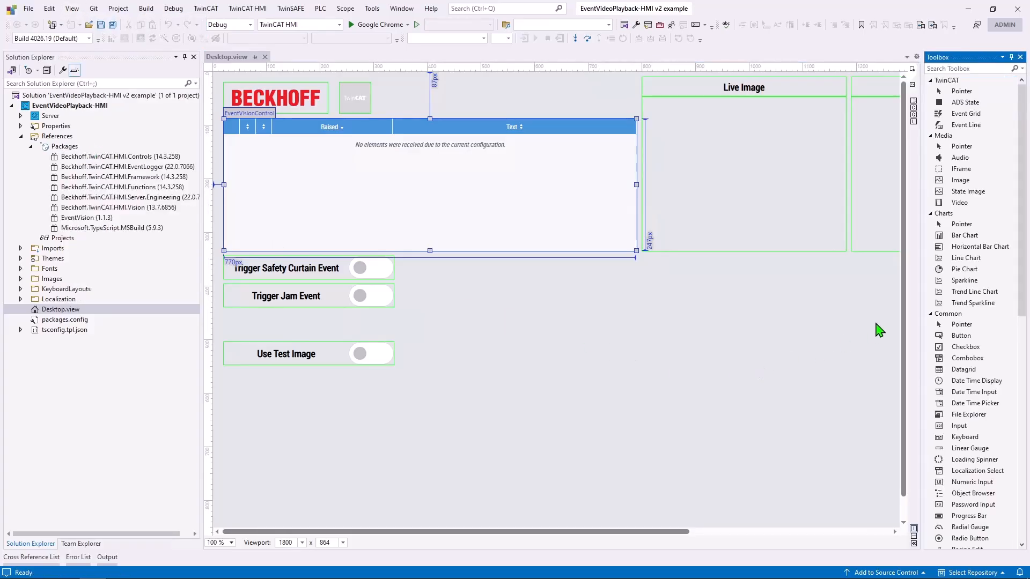
pyautogui.moveTo(922, 294); pyautogui.dragTo(854, 296)
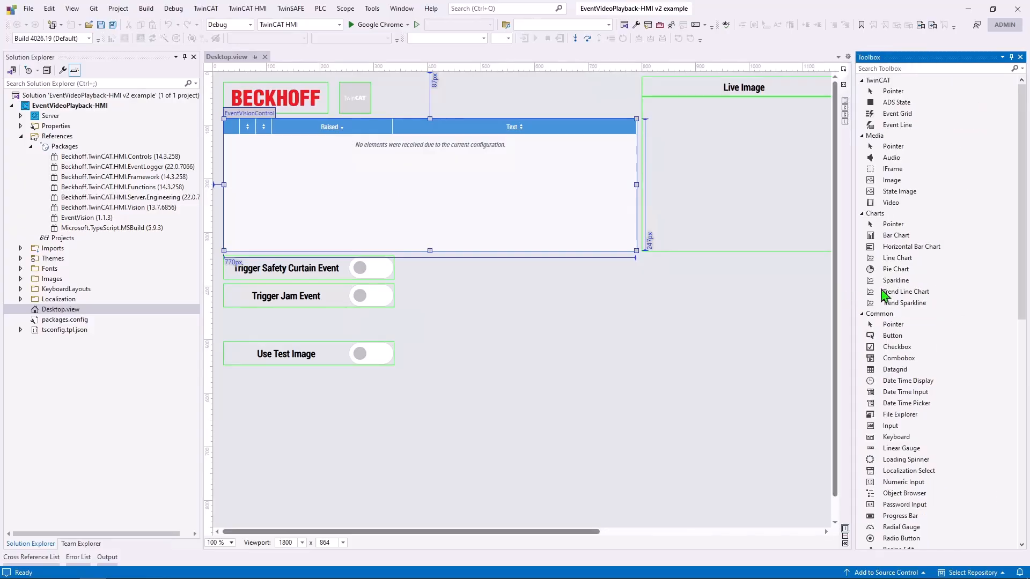
pyautogui.scroll(-7, 914, 346)
pyautogui.scroll(-6, 918, 354)
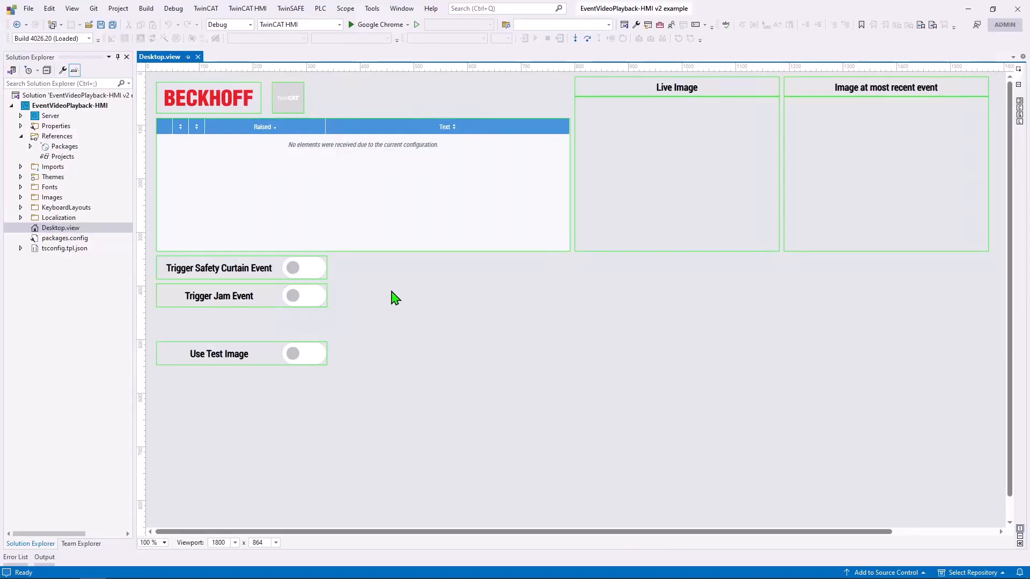
# Show the EventVisionControl's Video properties, compare them with the online Getting Started page, and return to the HMI project.
pyautogui.click(421, 233)
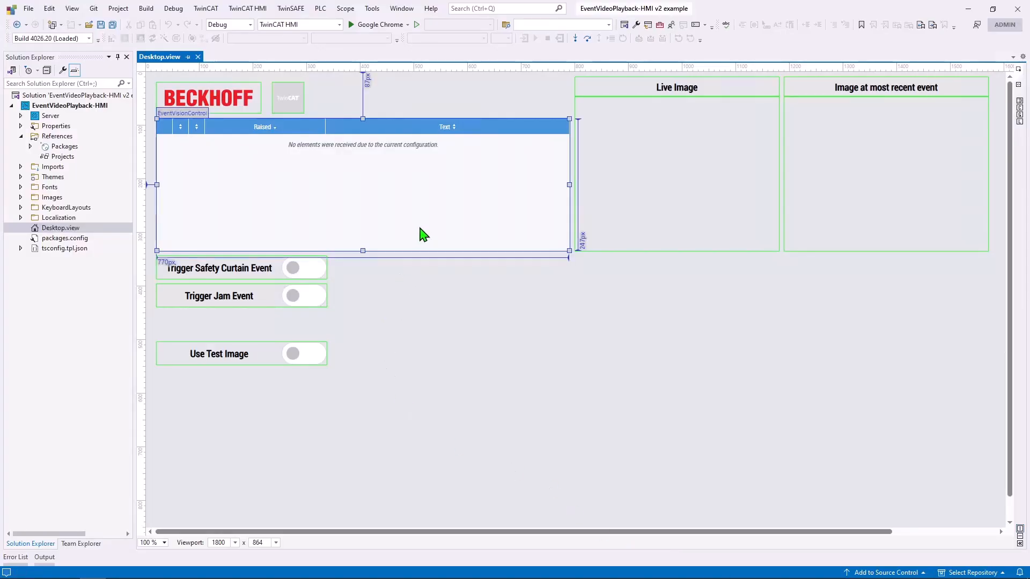
pyautogui.click(72, 8)
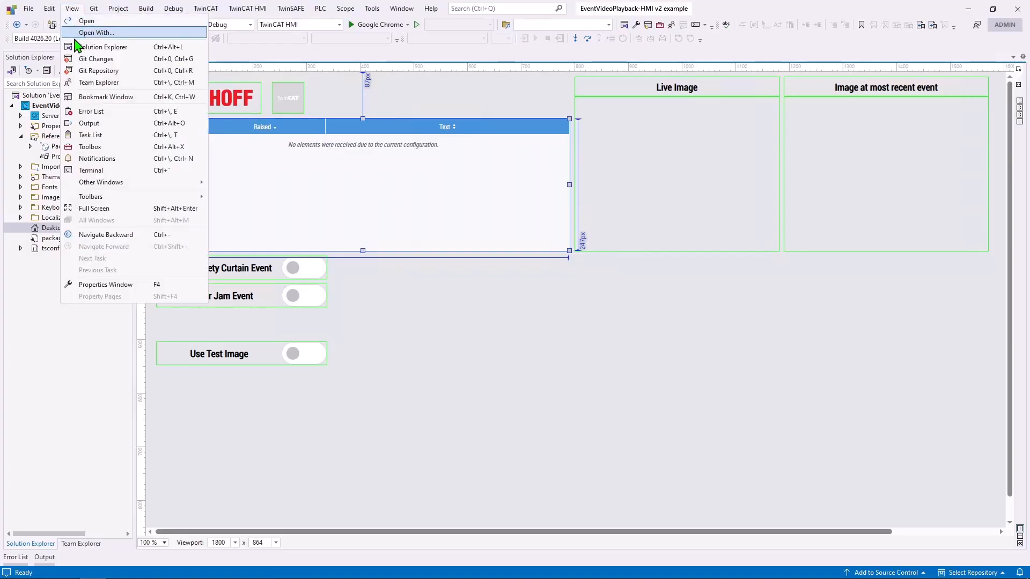
pyautogui.click(113, 287)
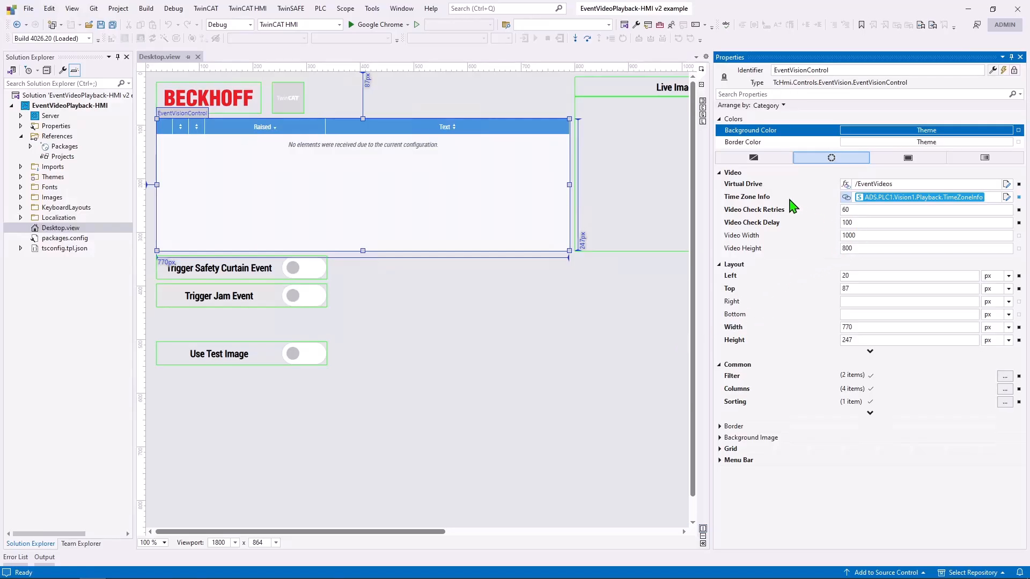
pyautogui.moveTo(752, 188)
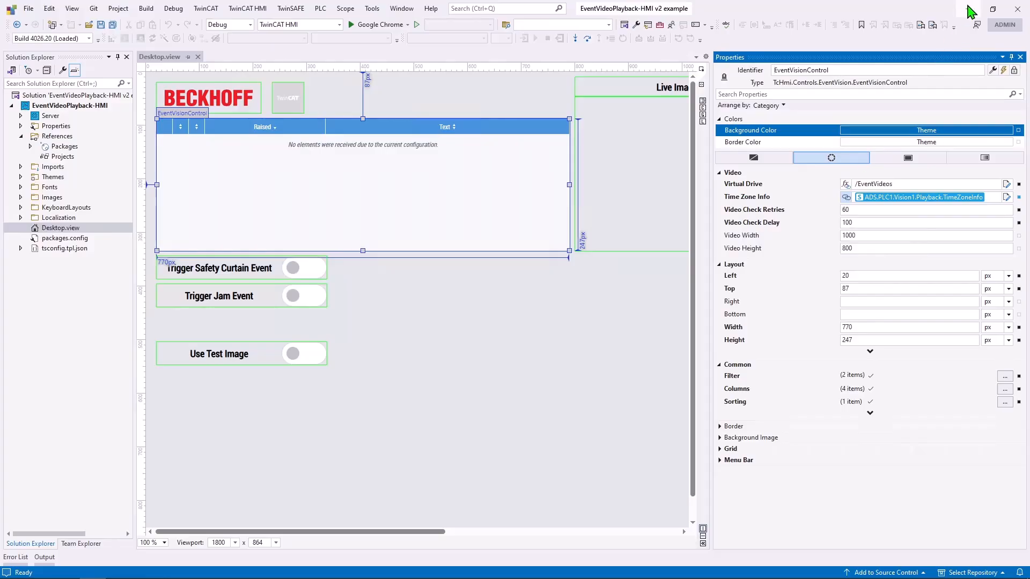
pyautogui.click(968, 9)
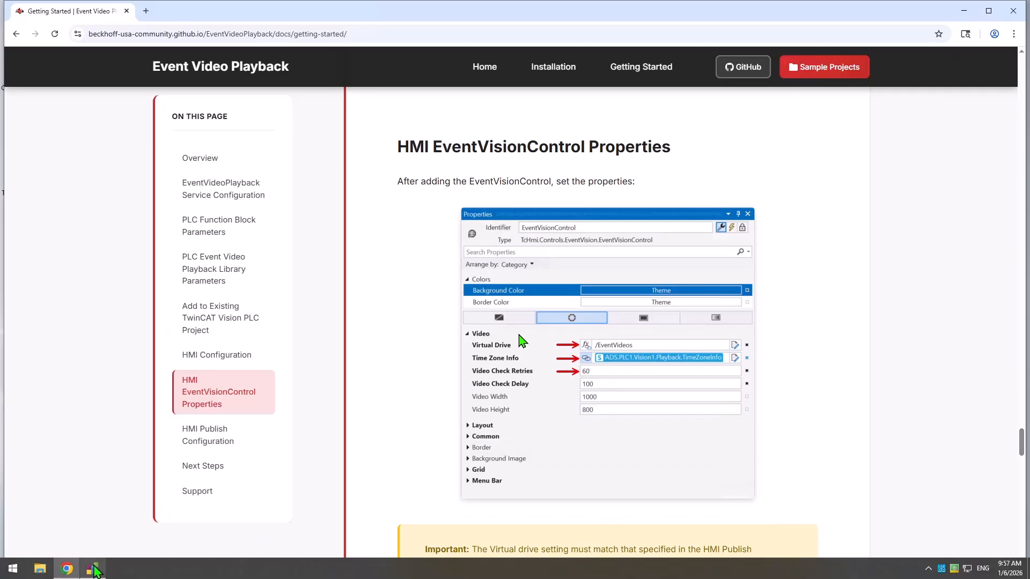
pyautogui.click(92, 569)
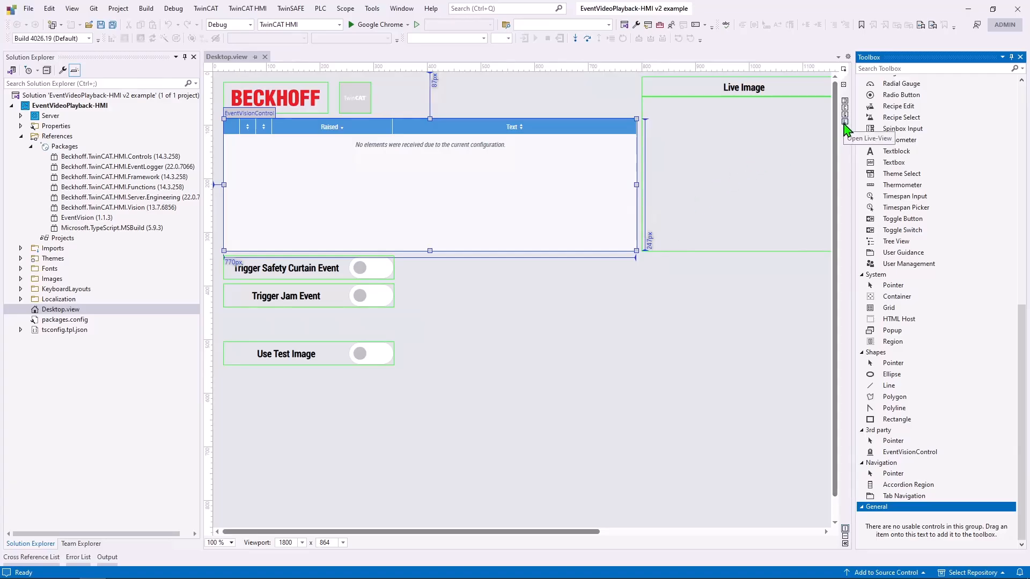
# Open the HMI Live-View, widen its window to show both camera images, and trigger a jam event.
pyautogui.click(845, 123)
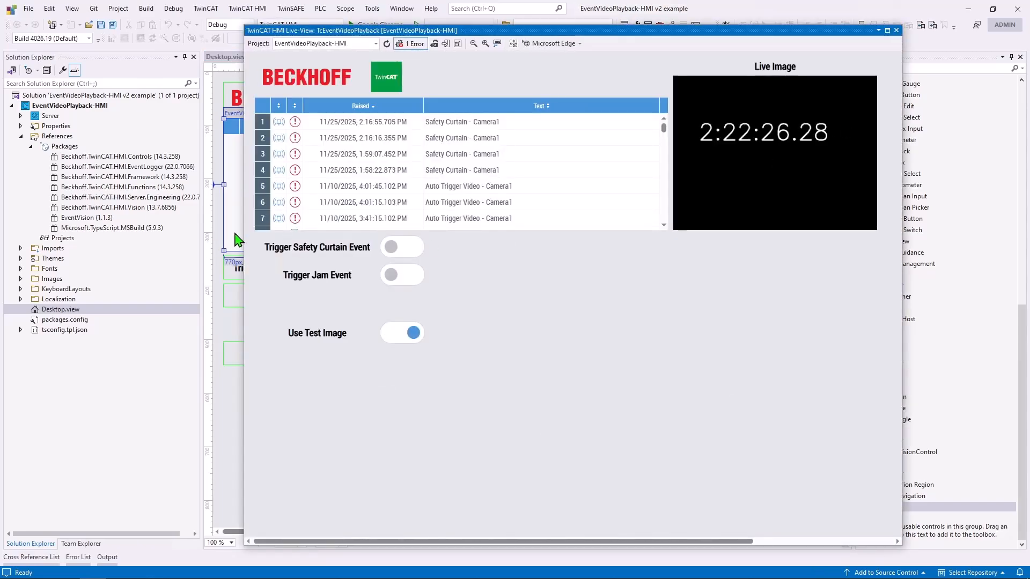
pyautogui.moveTo(244, 232); pyautogui.dragTo(210, 231)
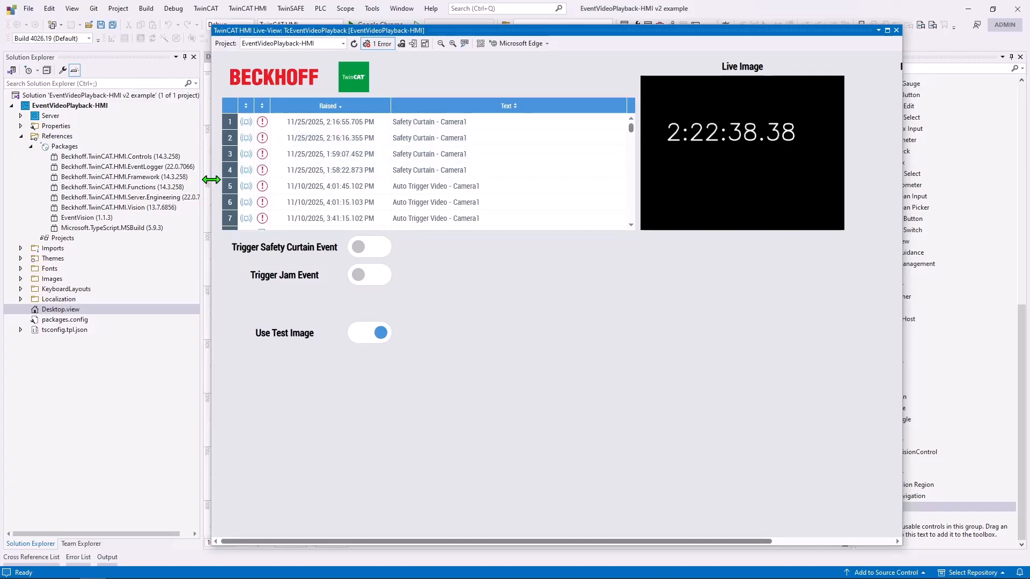
pyautogui.moveTo(204, 180); pyautogui.dragTo(18, 185)
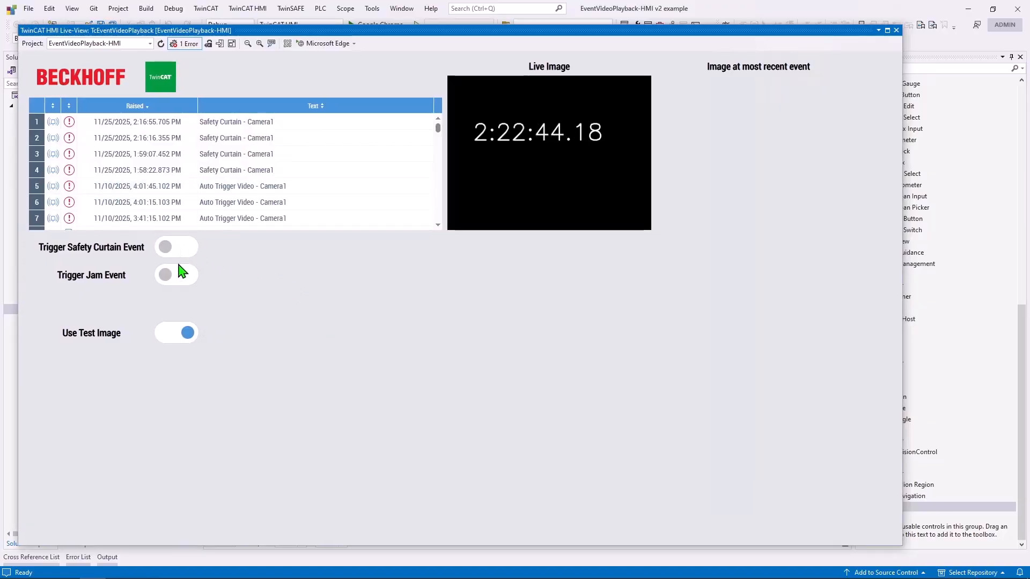
pyautogui.click(183, 283)
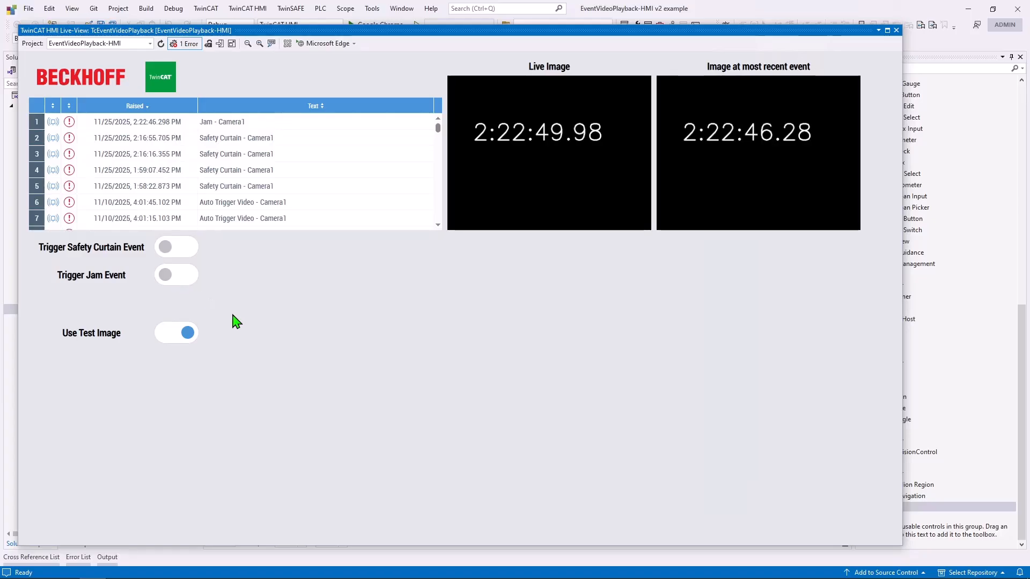
# View the details of the newest Jam - Camera1 event, then close the details and the Live-View.
pyautogui.moveTo(504, 578)
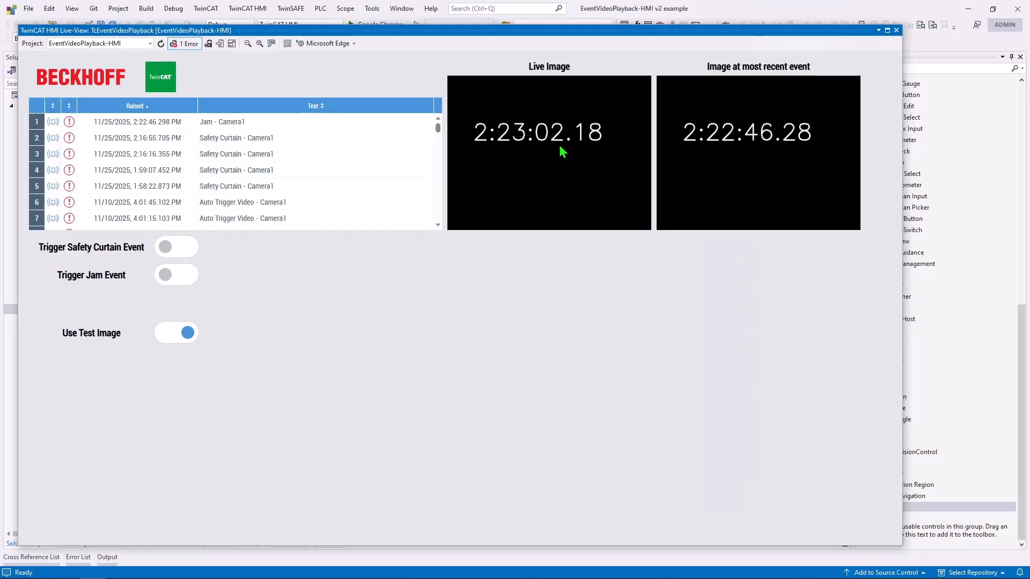
pyautogui.doubleClick(236, 124)
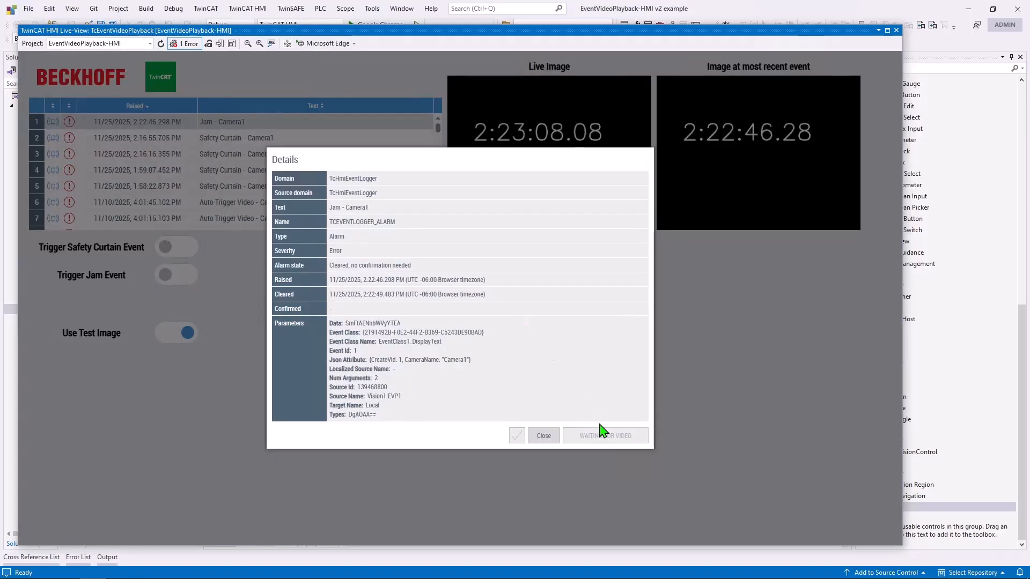
pyautogui.click(547, 437)
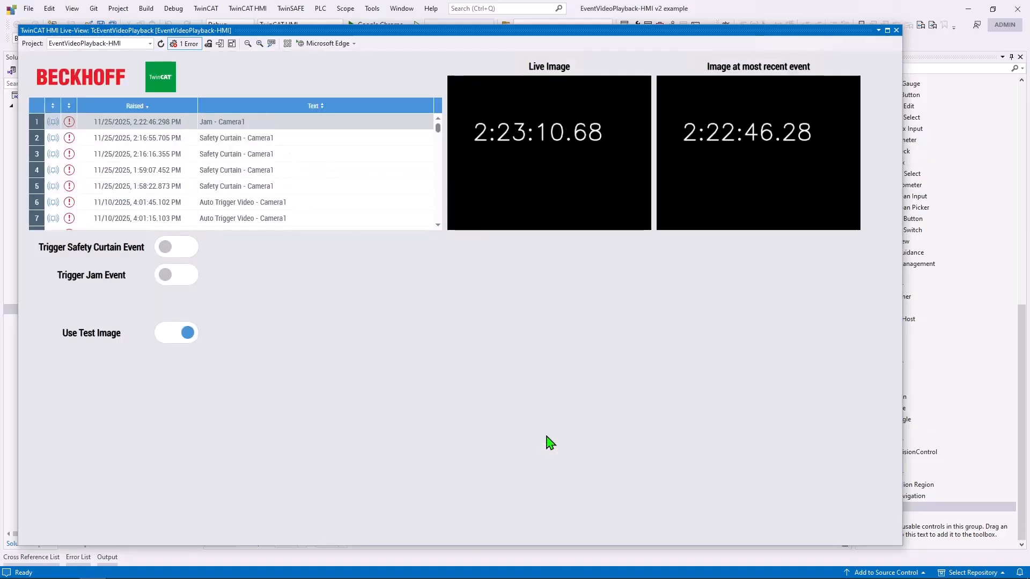
pyautogui.click(895, 30)
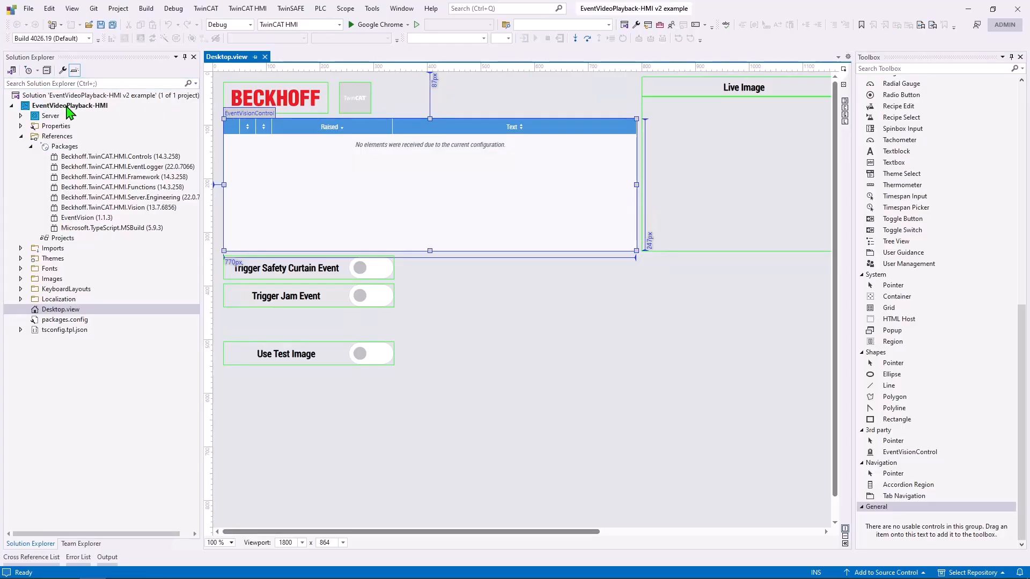
# Open the TwinCAT HMI Service Configuration page in the browser.
pyautogui.rightClick(68, 106)
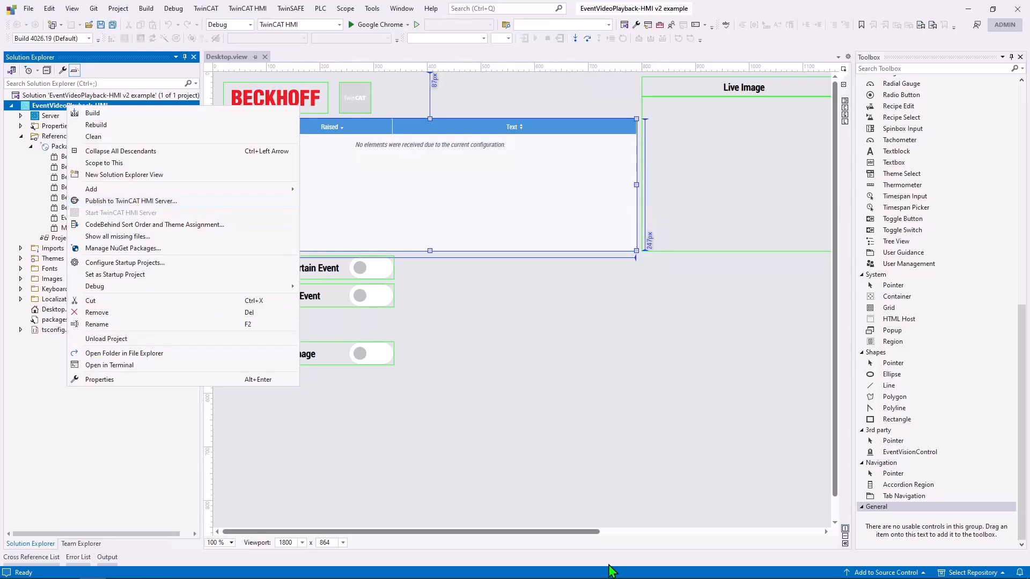
pyautogui.moveTo(611, 578)
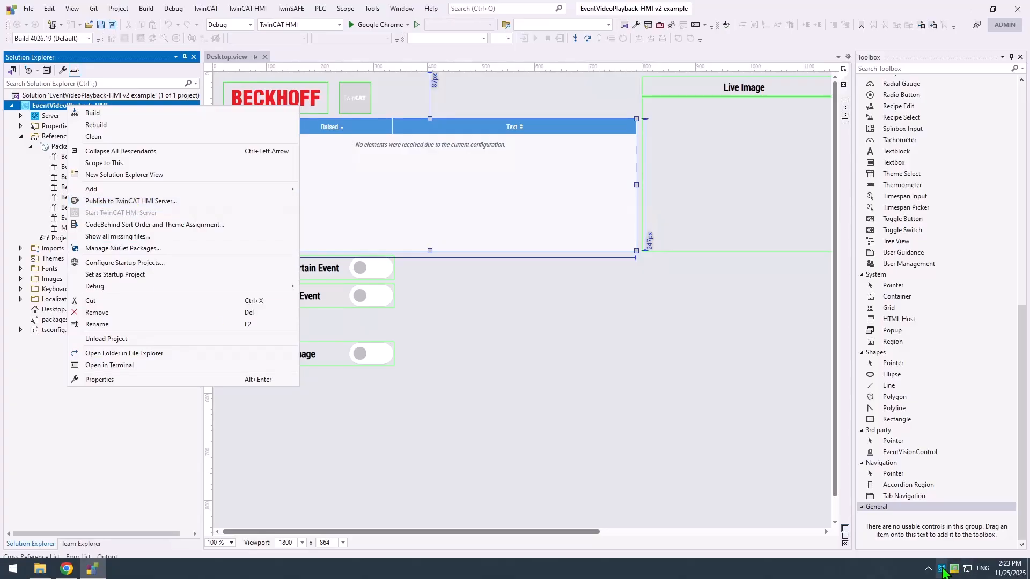
pyautogui.click(943, 573)
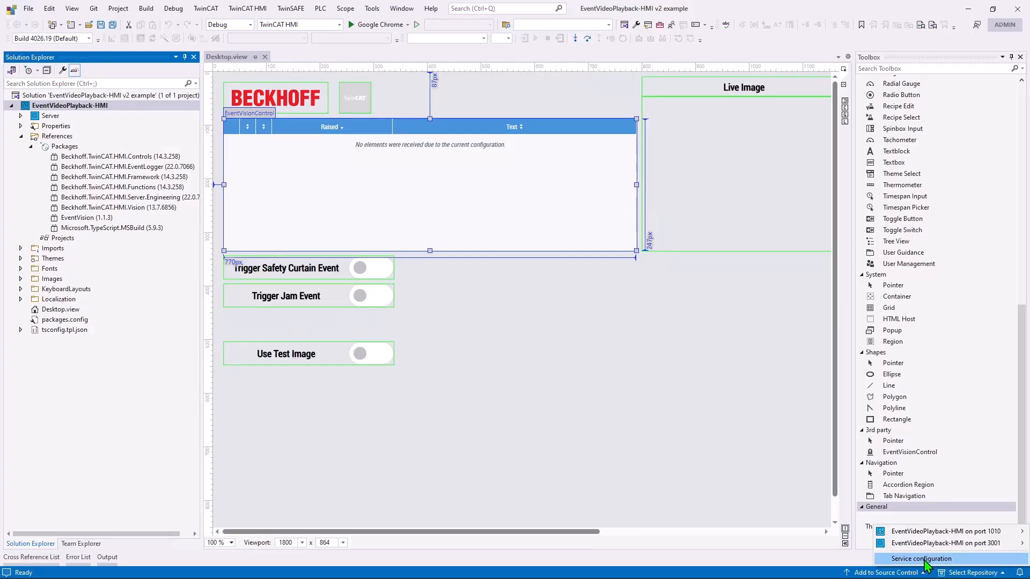
pyautogui.click(921, 560)
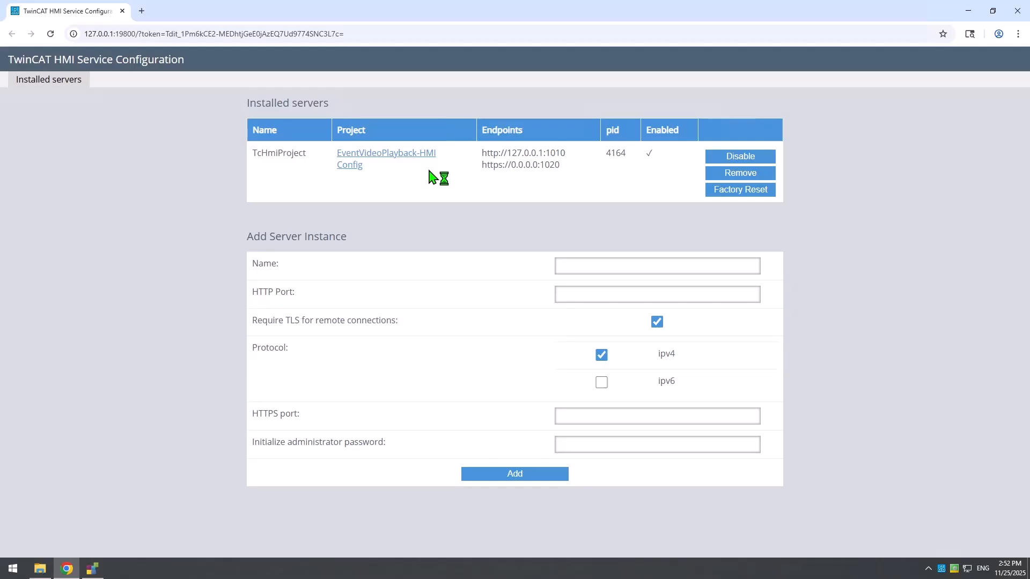
# Fill in a server instance named TcHmiProject with HTTP port 1010 and HTTPS port 1020, then close the page without adding it.
pyautogui.click(570, 265)
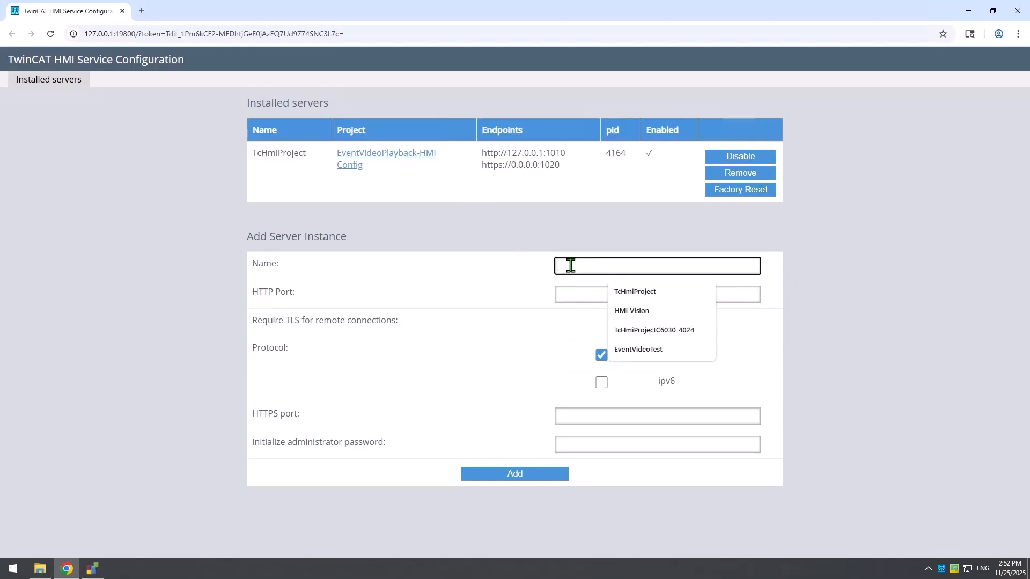
pyautogui.click(627, 291)
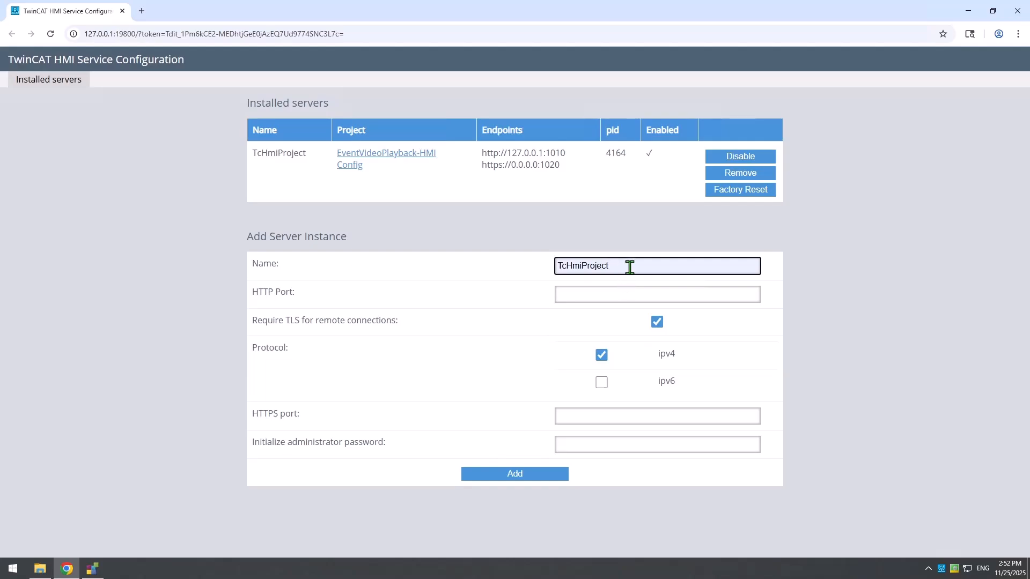
pyautogui.click(608, 294)
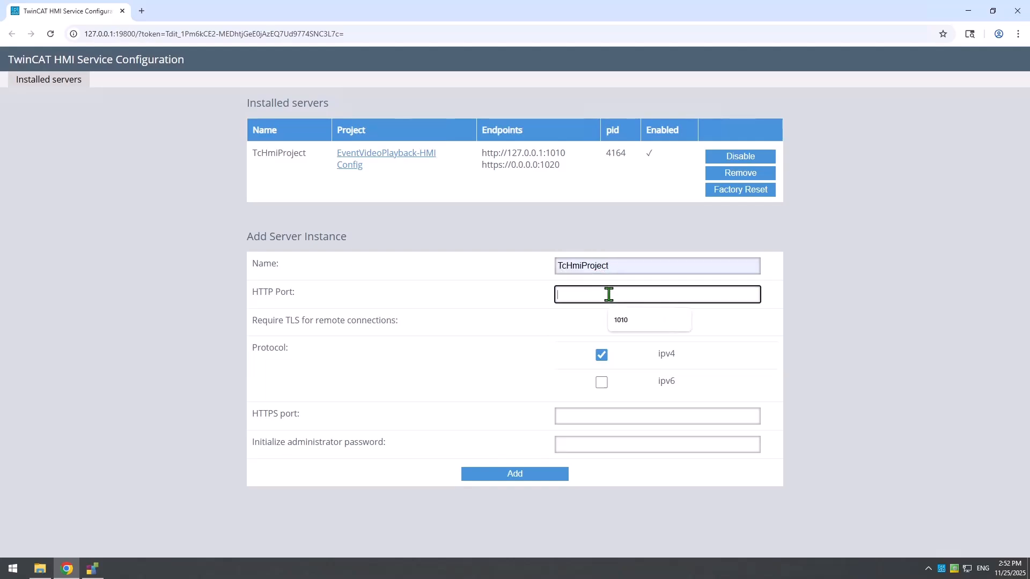
pyautogui.write('1010')
pyautogui.click(593, 417)
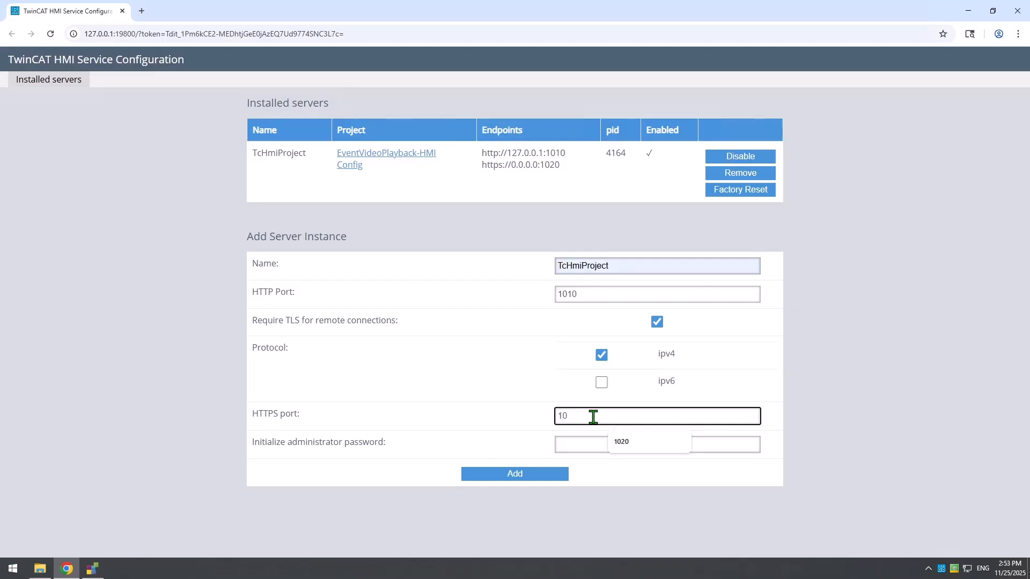
pyautogui.write('1020')
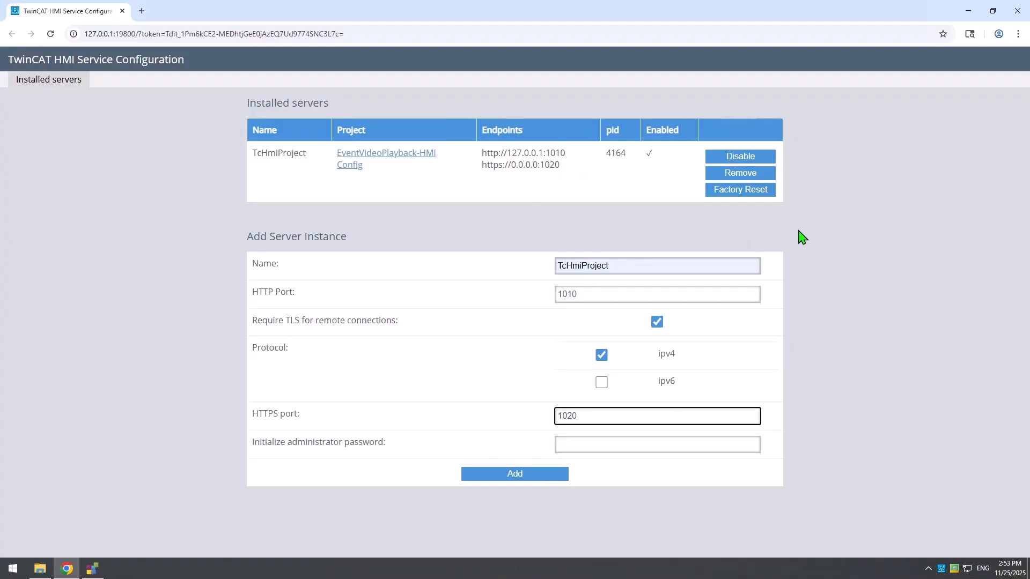
pyautogui.click(1017, 11)
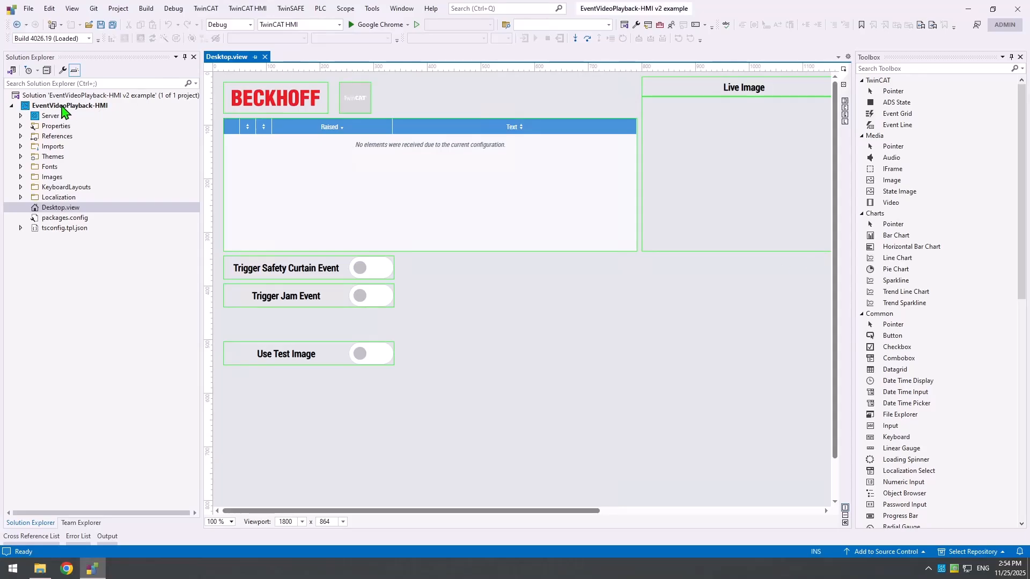
# Open the Publish to TwinCAT HMI Server settings for the EventVideoPlayback-HMI project.
pyautogui.rightClick(63, 111)
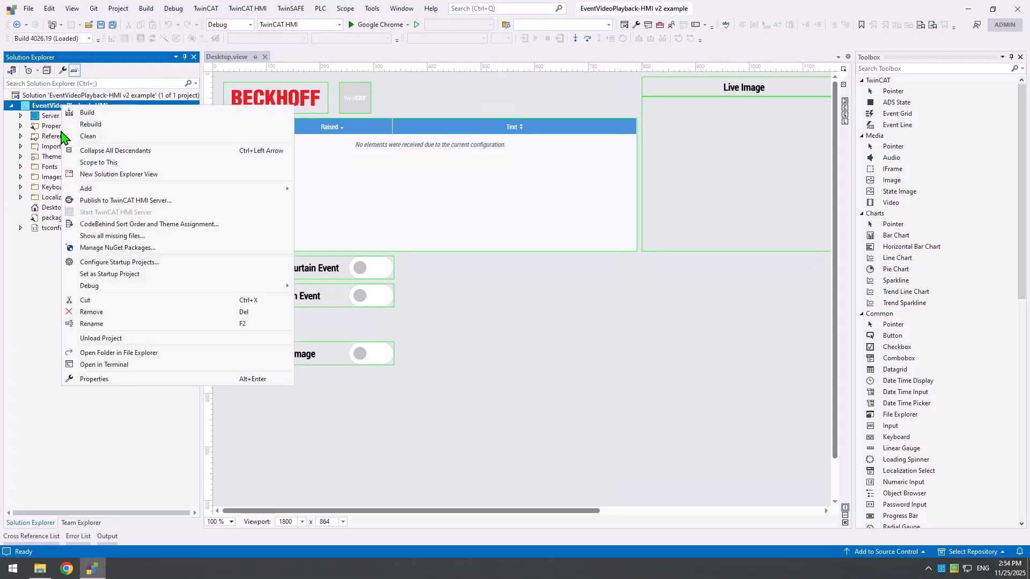
pyautogui.click(110, 202)
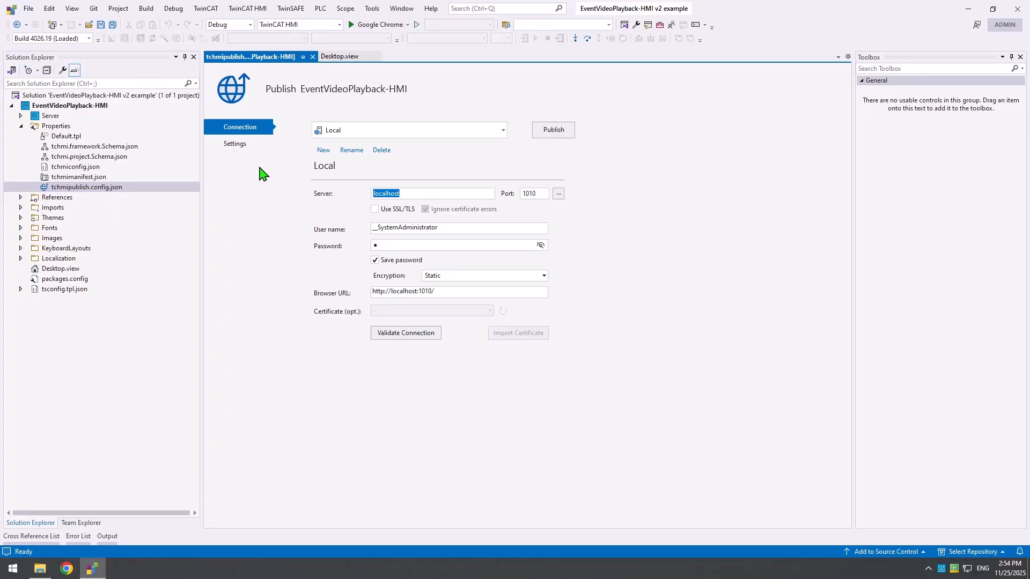
# Open the TcHmiSrv server configuration in the HMI project and switch its publish configuration to remote.
pyautogui.click(21, 115)
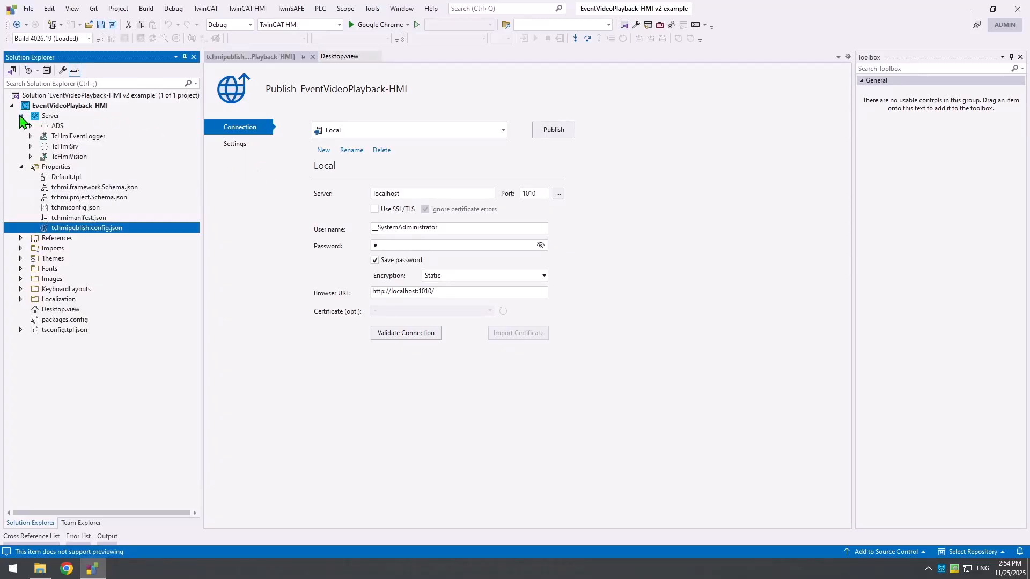
pyautogui.doubleClick(66, 147)
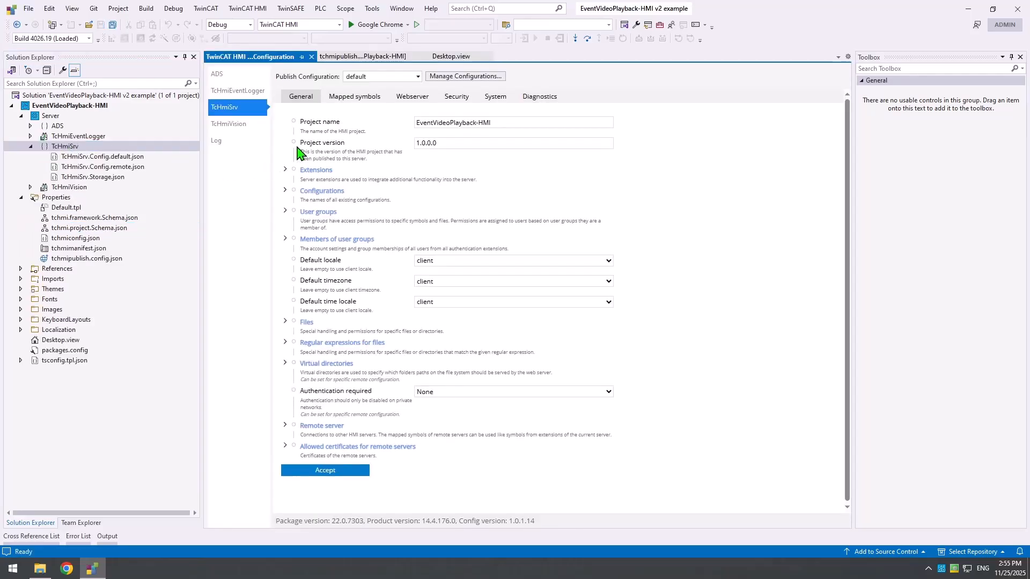
pyautogui.click(418, 76)
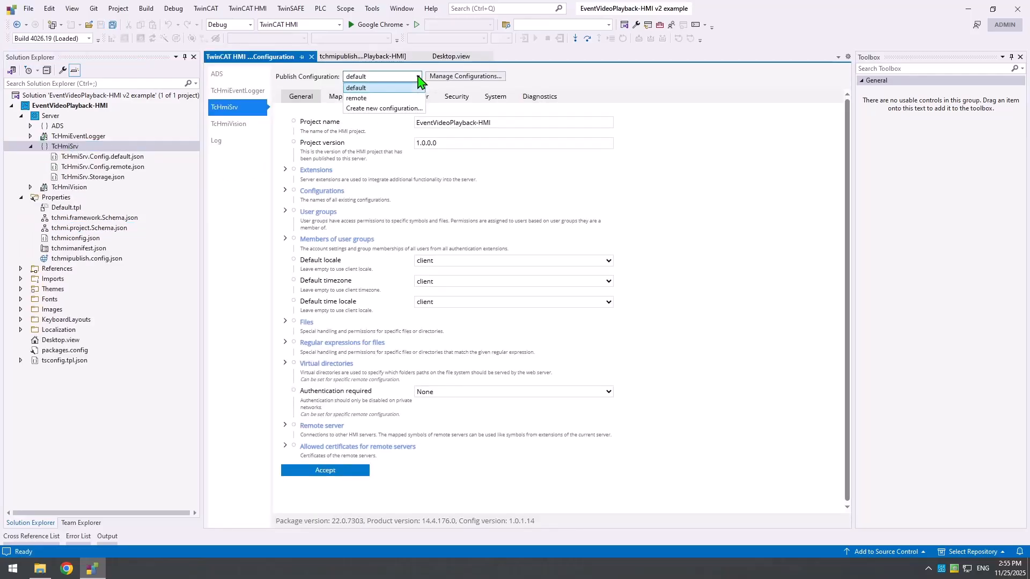
pyautogui.click(391, 99)
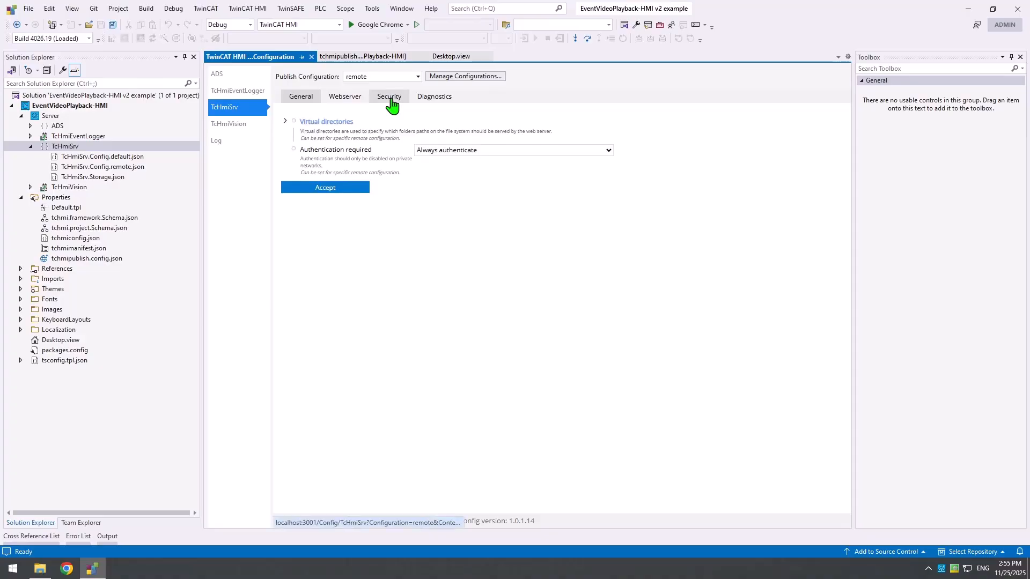
# Compare the /EventVideos virtual directory in the remote TcHmiSrv configuration with the Virtual Drive property of EventVisionControl in Desktop.view.
pyautogui.click(284, 122)
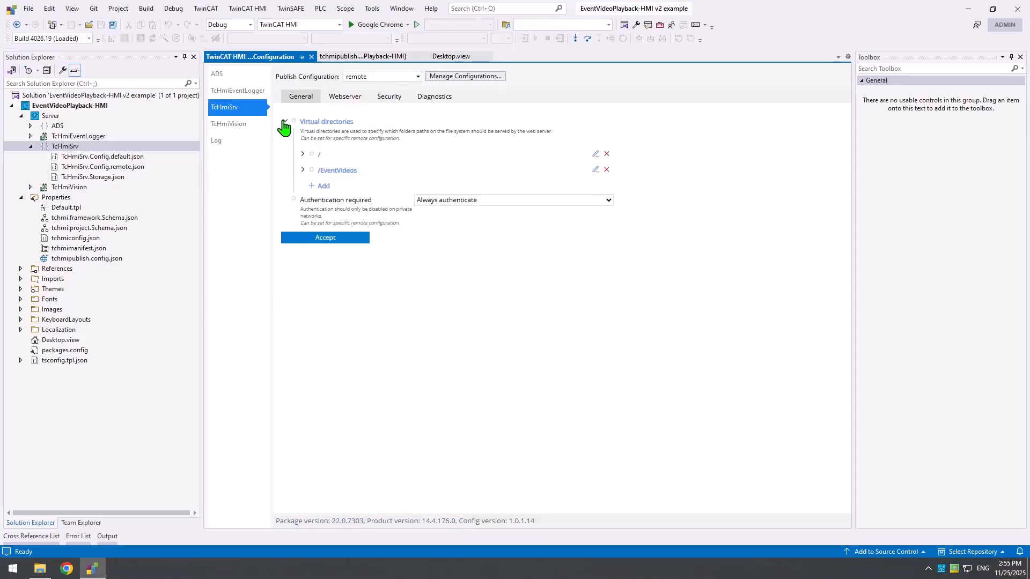
pyautogui.click(303, 170)
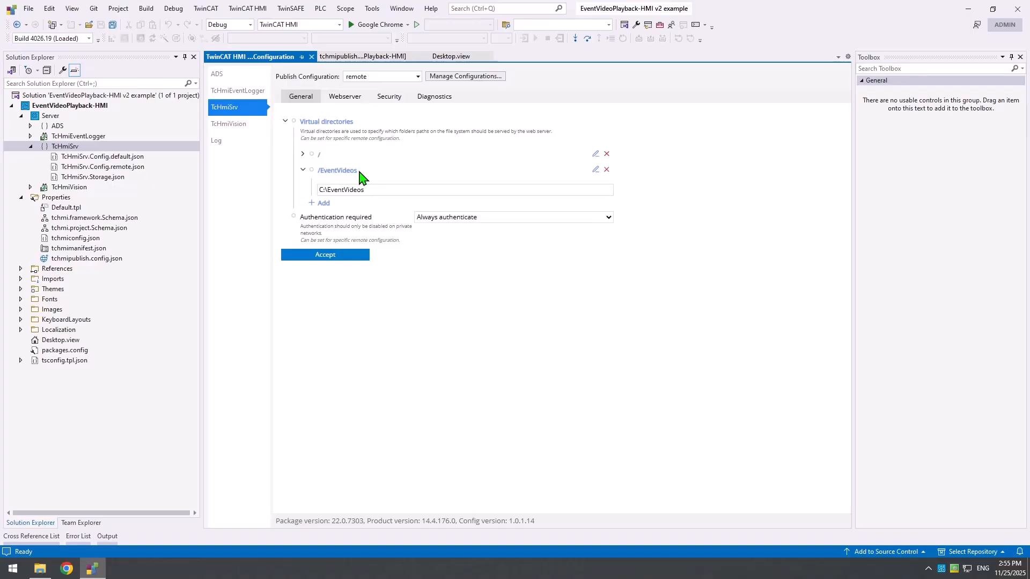
pyautogui.click(449, 57)
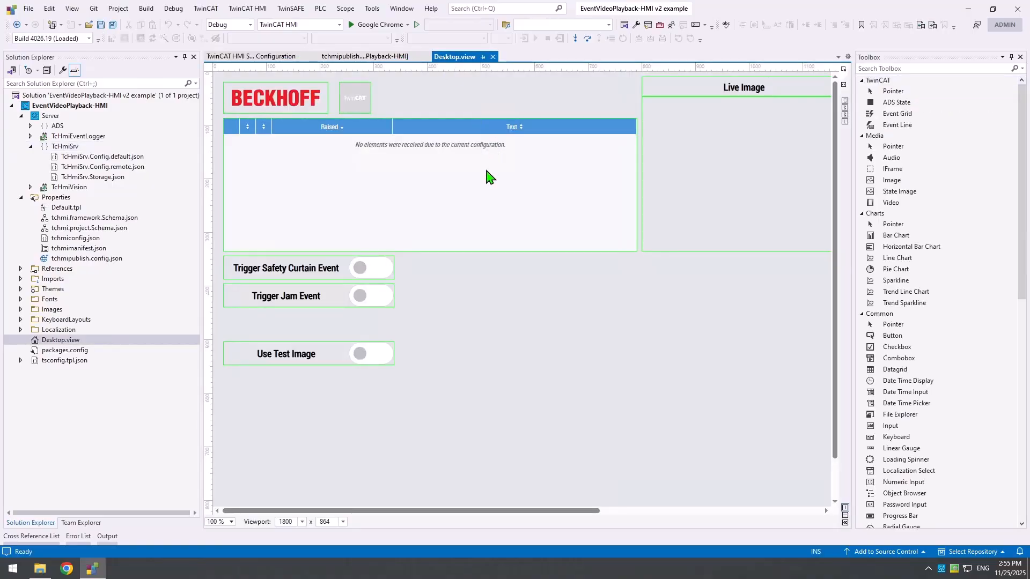
pyautogui.click(475, 189)
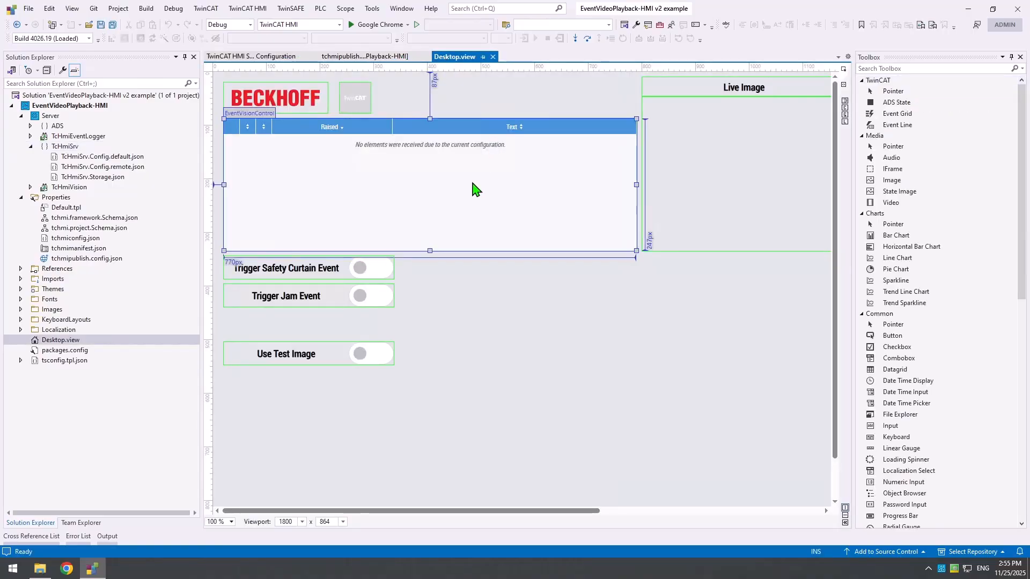
pyautogui.click(72, 8)
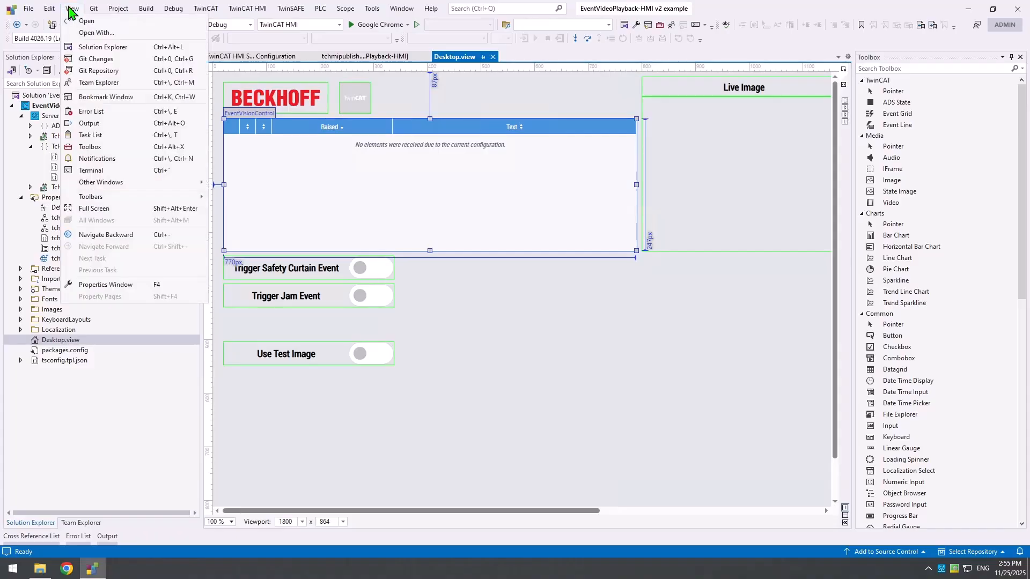
pyautogui.click(119, 285)
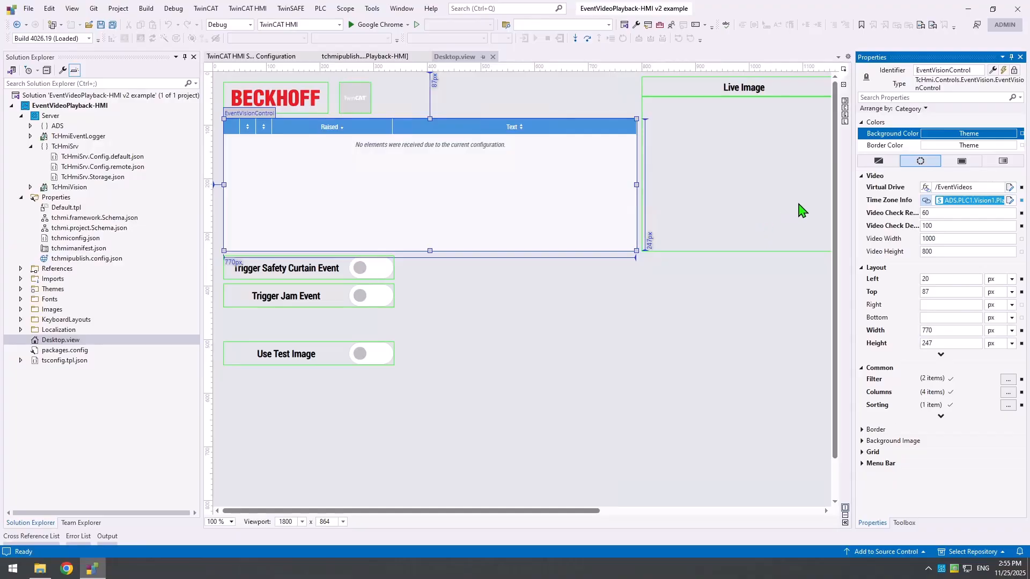
pyautogui.moveTo(852, 196); pyautogui.dragTo(779, 198)
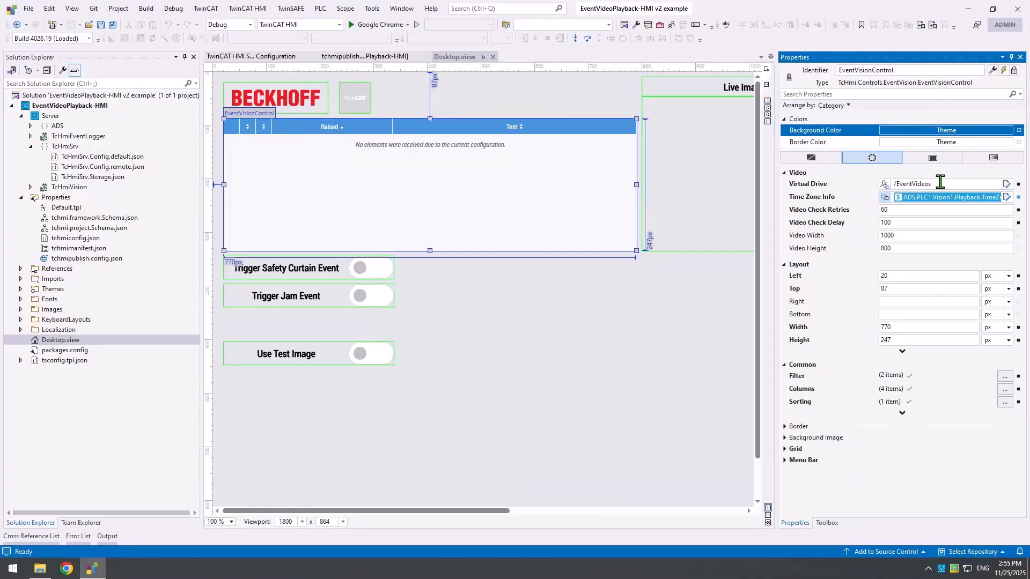
# Validate the Local publish connection to localhost port 1010 and publish EventVideoPlayback-HMI, overwriting the target server configuration.
pyautogui.click(348, 57)
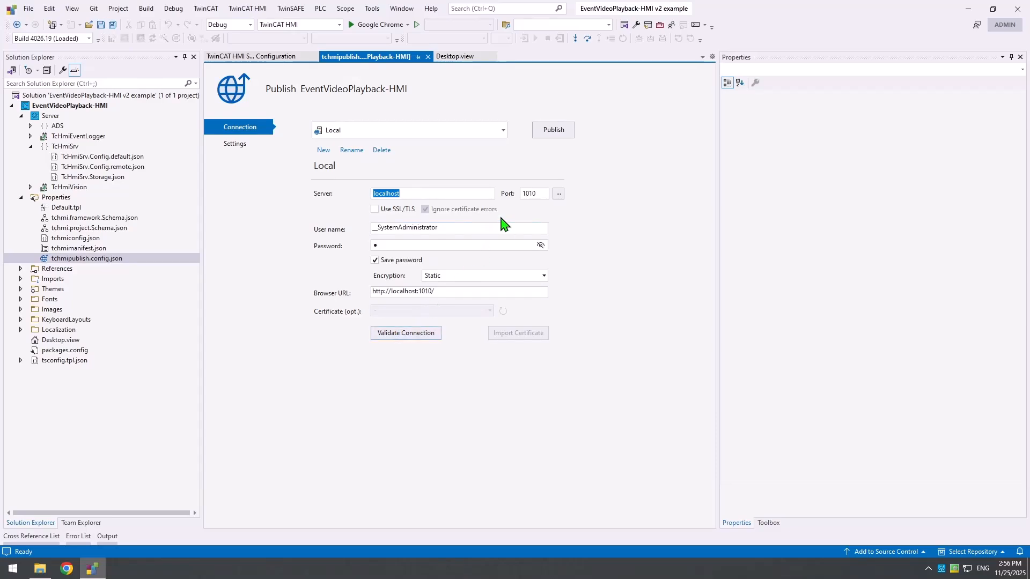
pyautogui.click(400, 335)
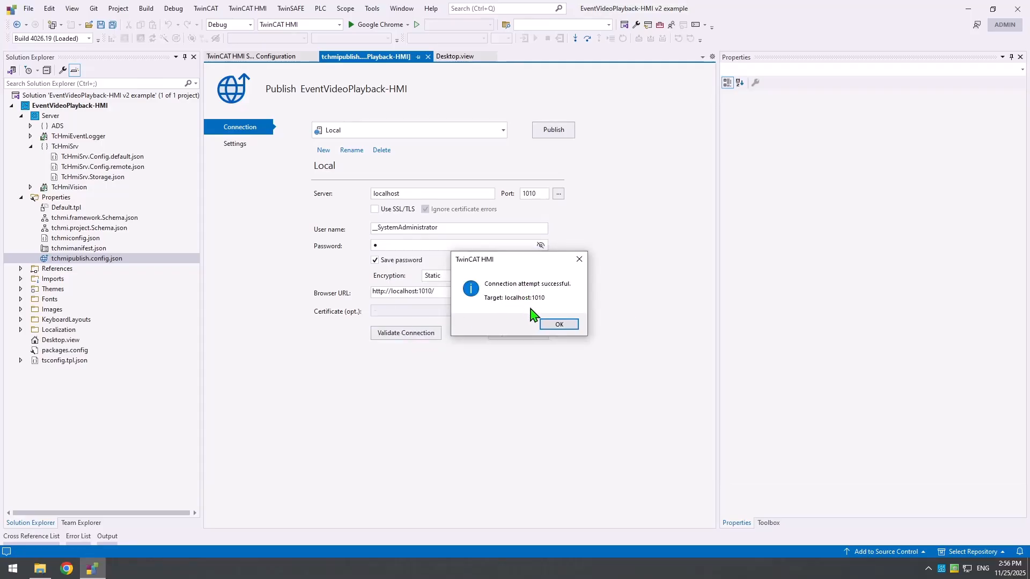
pyautogui.click(553, 324)
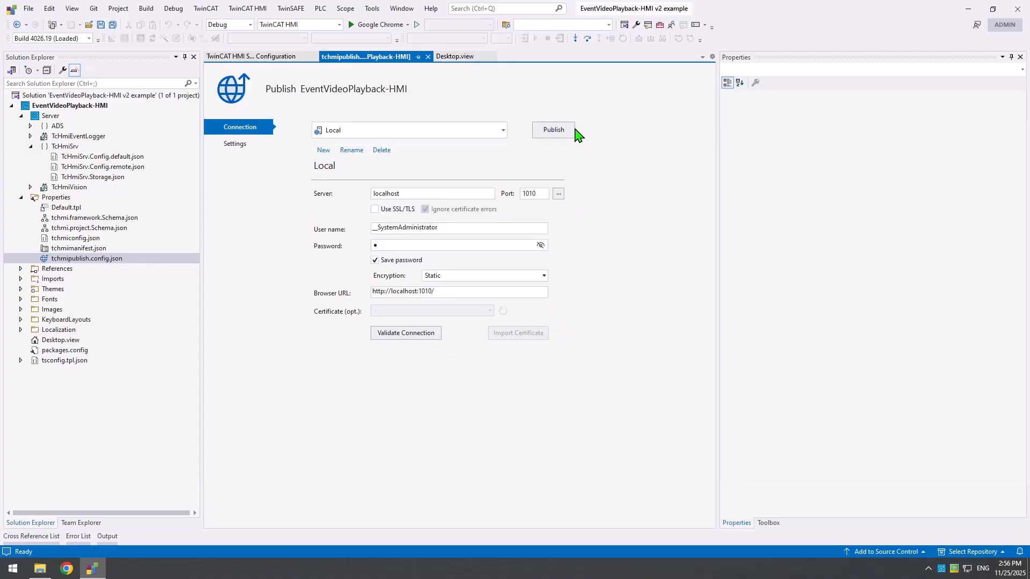
pyautogui.click(552, 134)
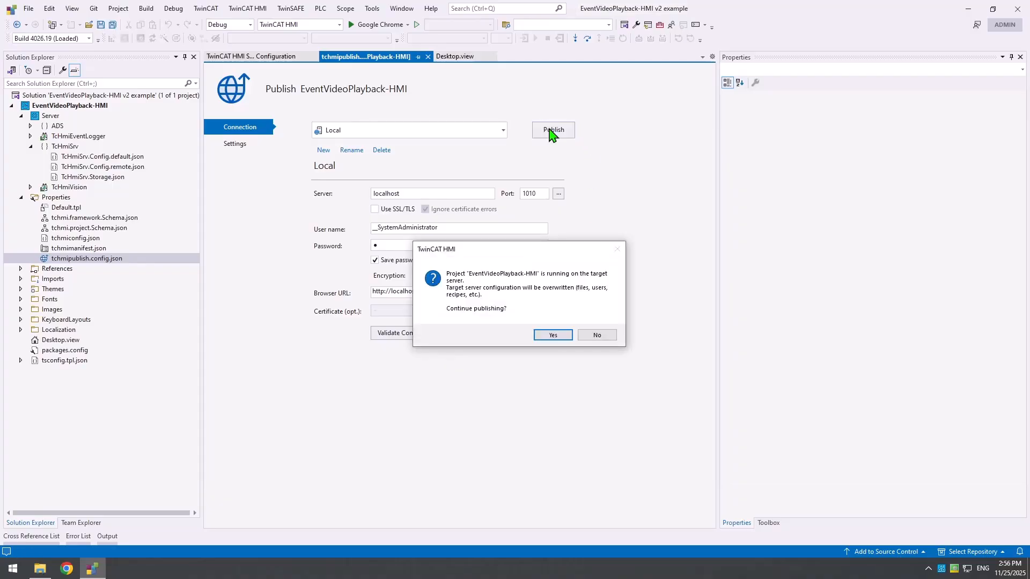
pyautogui.click(550, 337)
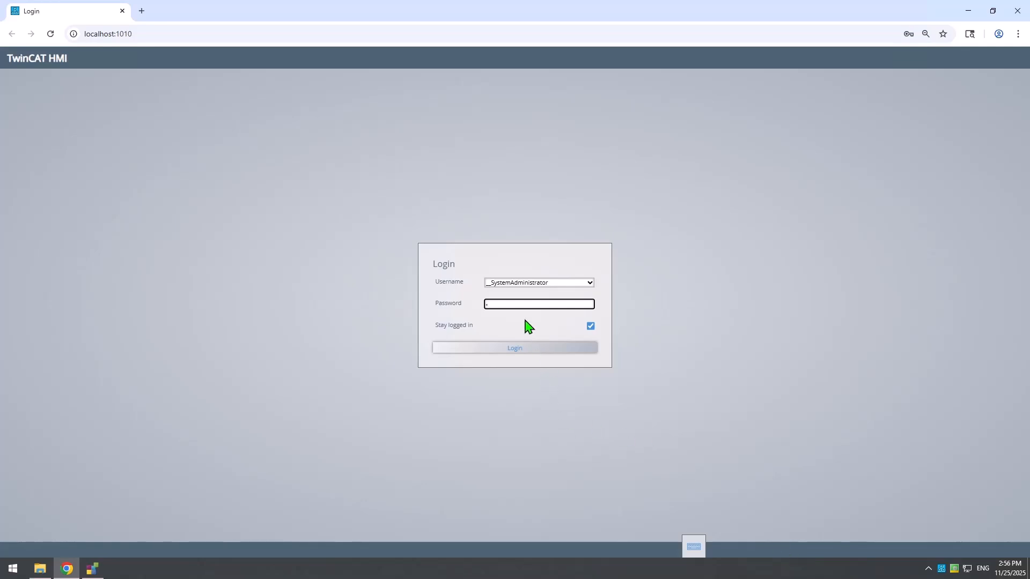
# Log in to the published HMI, play the video of the most recent Jam - Camera1 event and close its details.
pyautogui.press('Return')
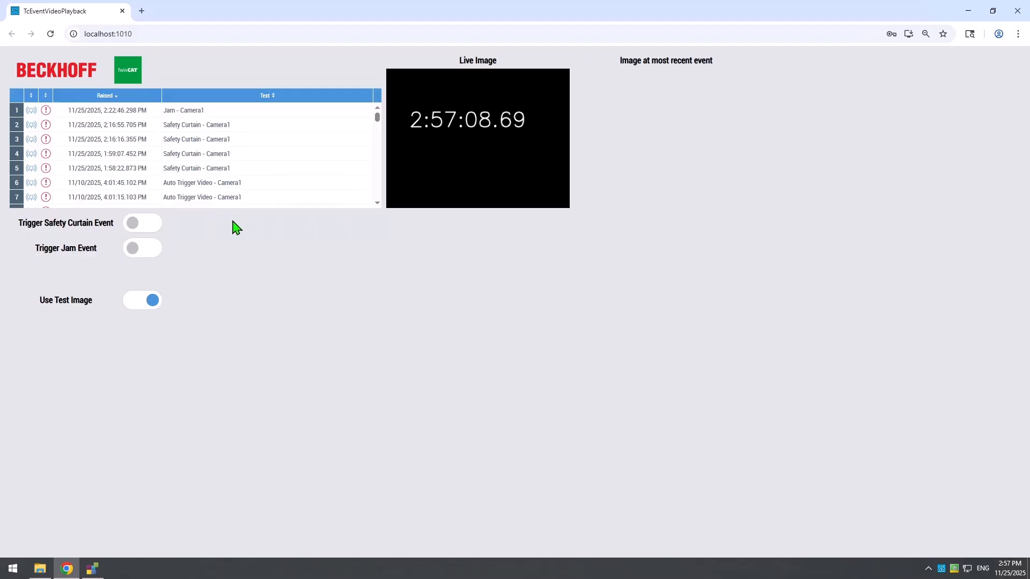
pyautogui.click(188, 114)
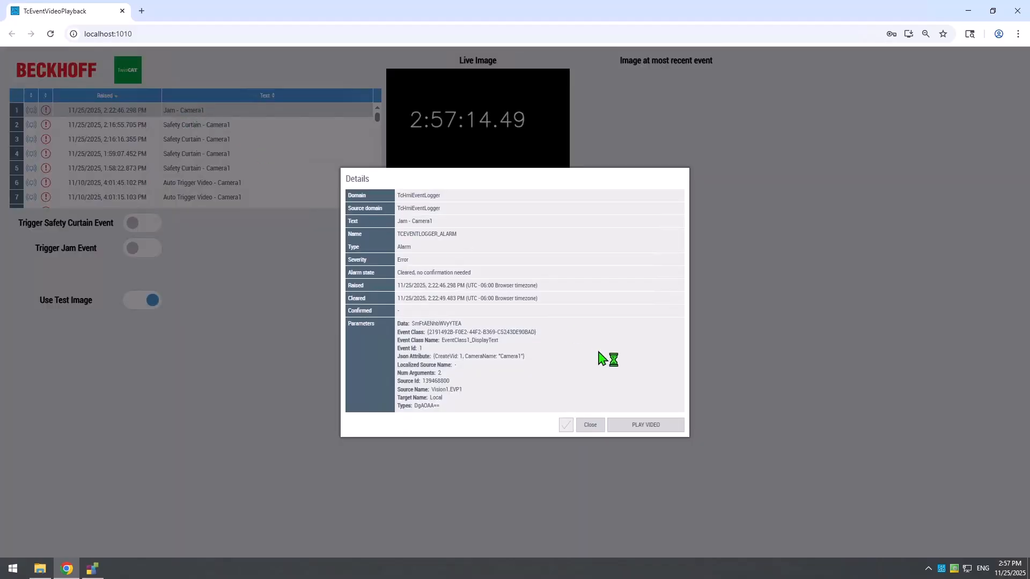
pyautogui.click(634, 427)
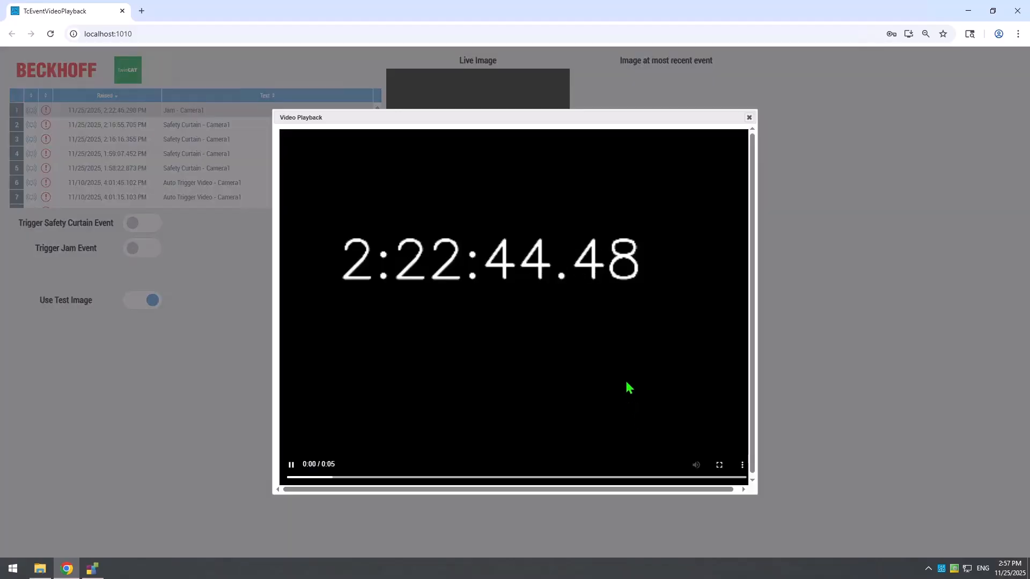
pyautogui.click(749, 117)
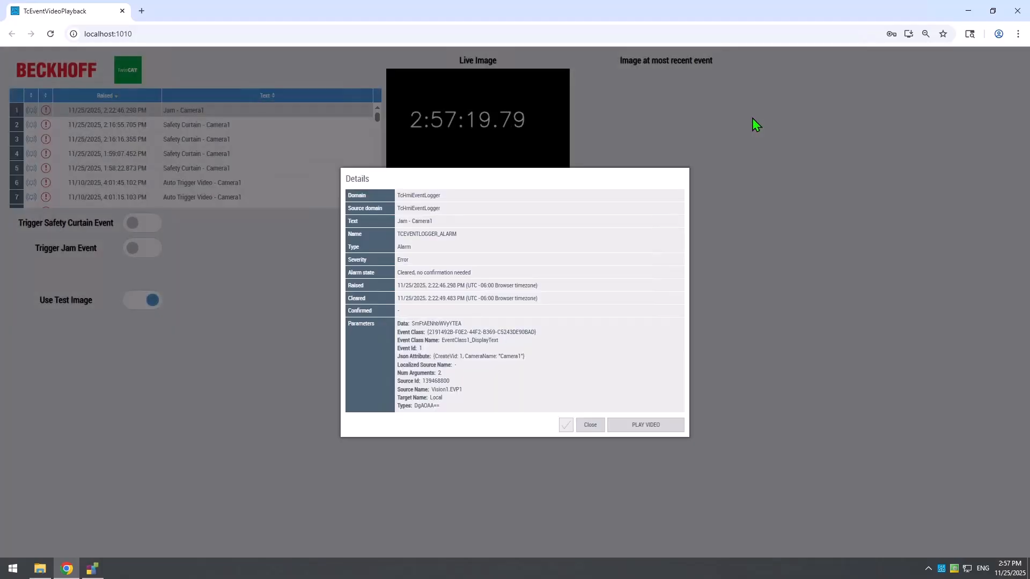
pyautogui.click(589, 425)
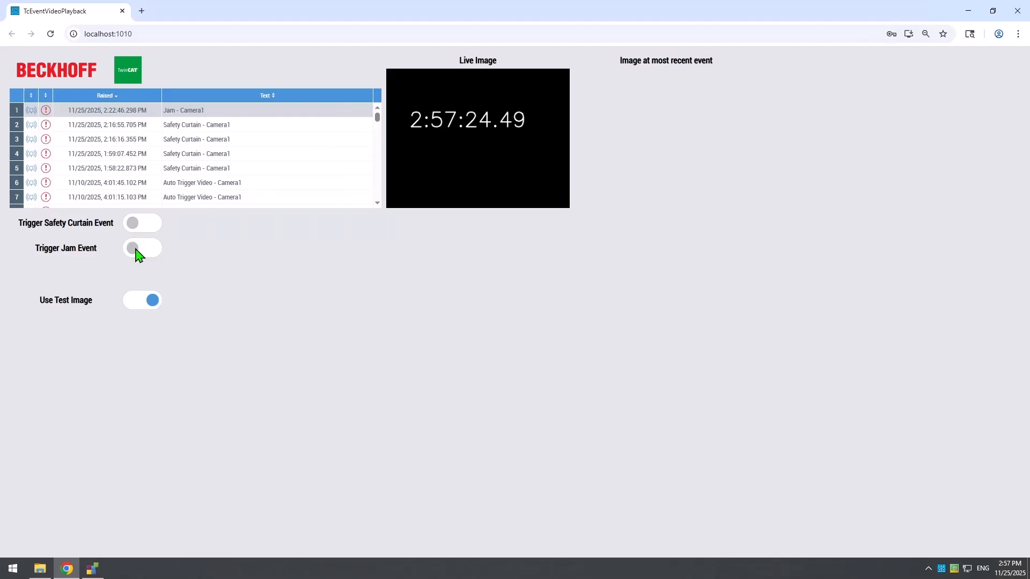
# Trigger a Safety Curtain event, play the video of the new Safety Curtain - Camera1 entry and shift the playback window down slightly.
pyautogui.click(139, 228)
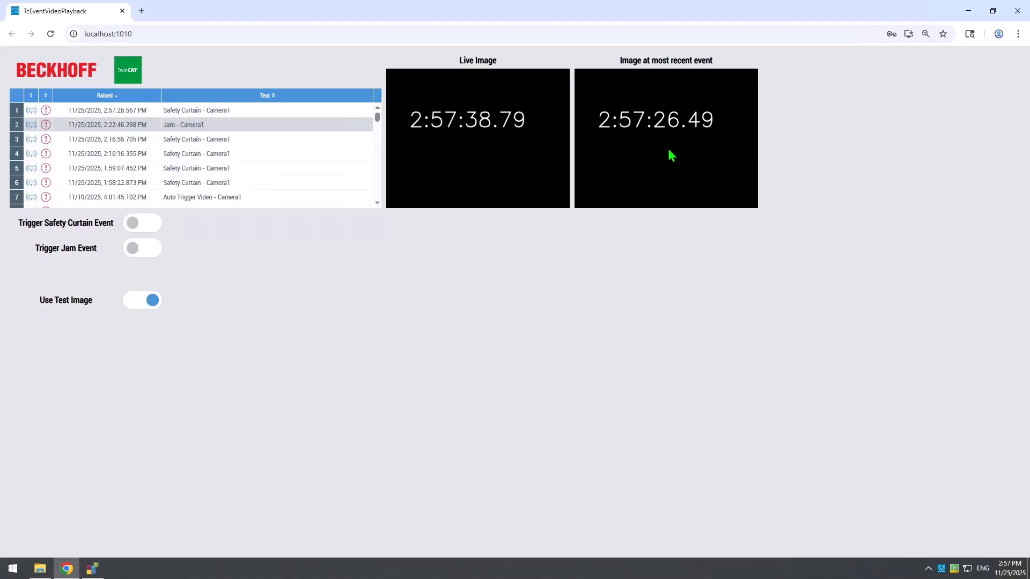
pyautogui.click(215, 114)
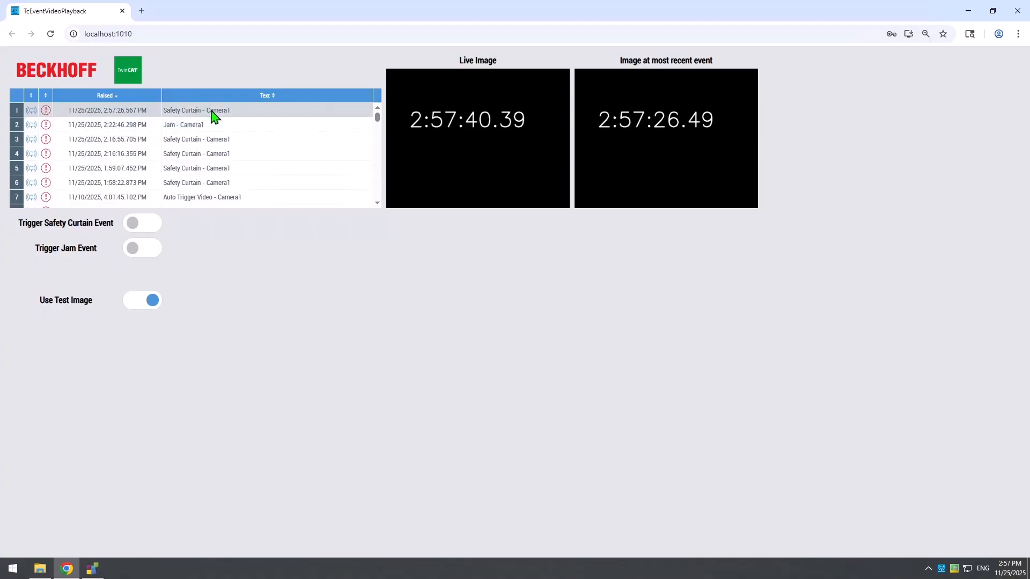
pyautogui.doubleClick(211, 111)
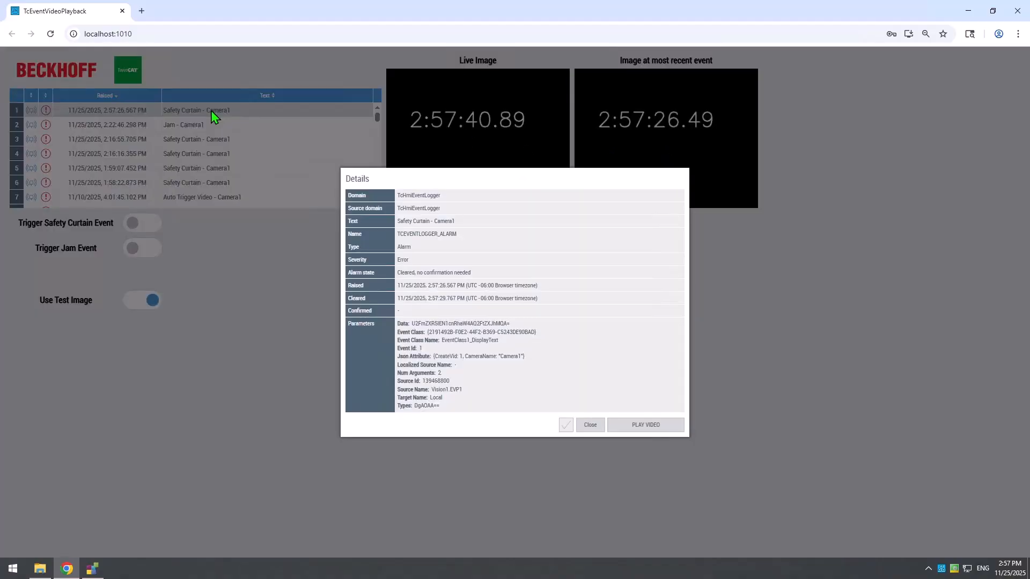
pyautogui.click(646, 426)
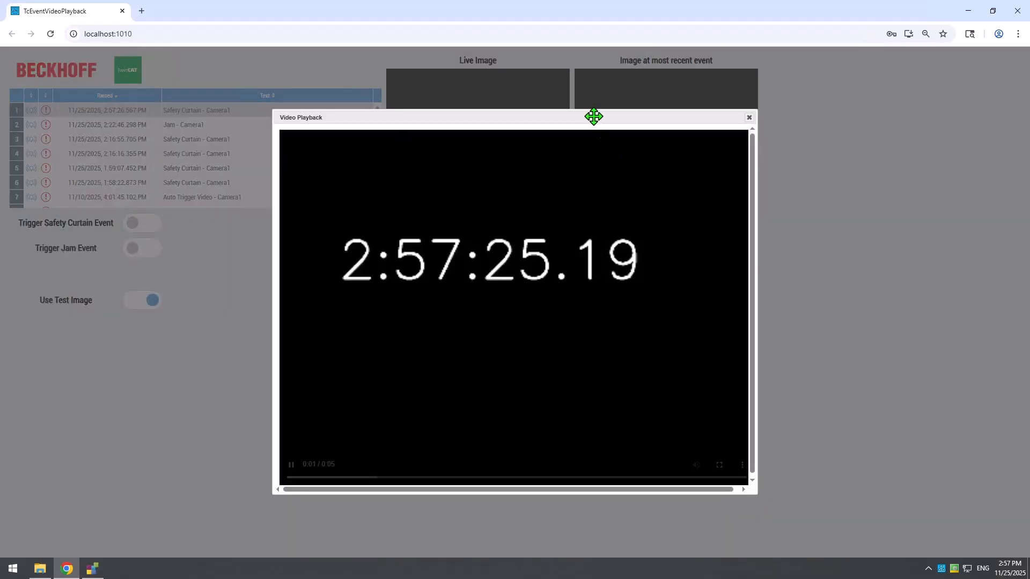
pyautogui.moveTo(593, 115); pyautogui.dragTo(604, 159)
pyautogui.moveTo(598, 193)
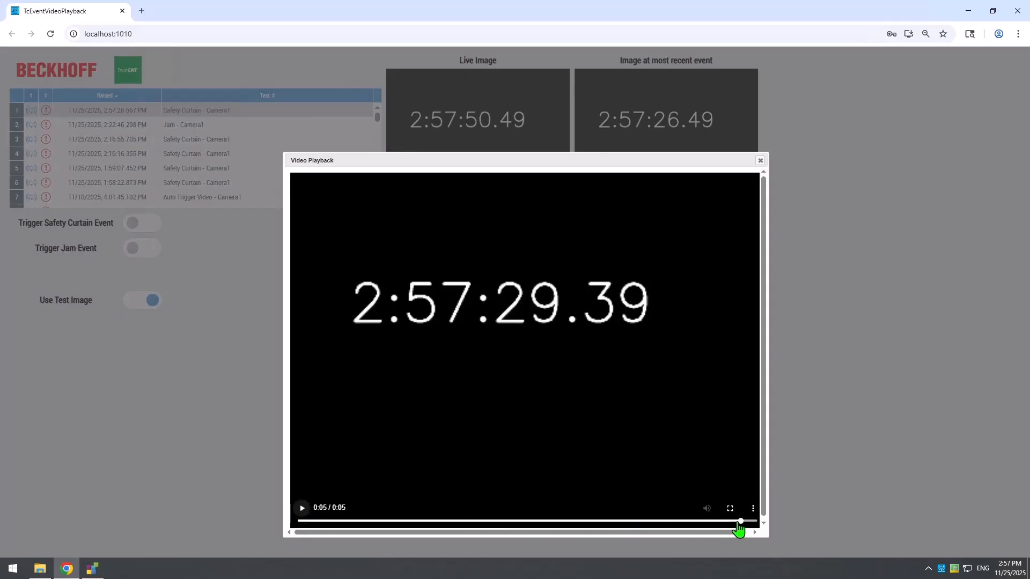
# Scrub back and forth through the Safety Curtain event video and resume its playback.
pyautogui.moveTo(734, 521); pyautogui.dragTo(518, 520)
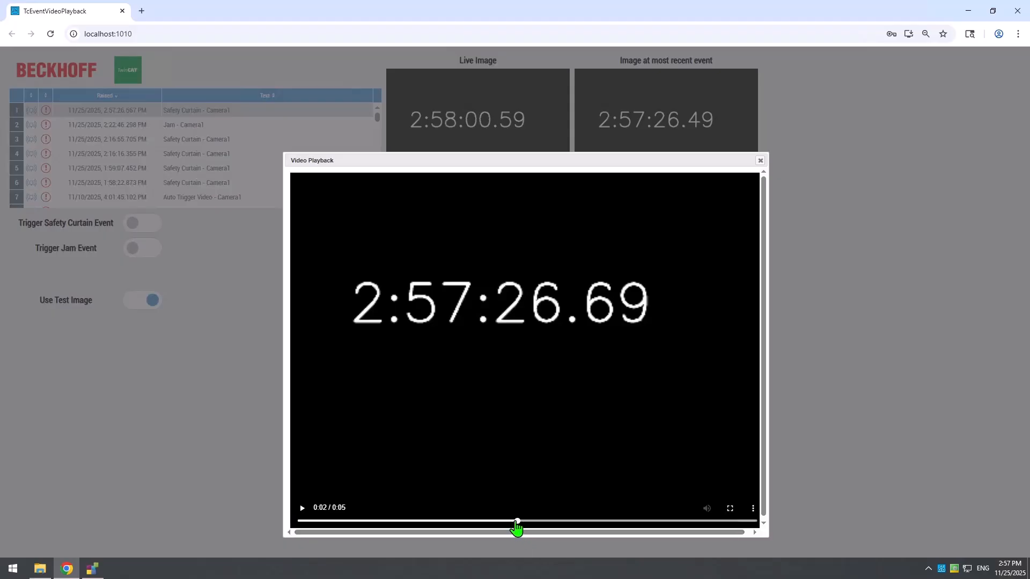
pyautogui.click(504, 521)
pyautogui.moveTo(496, 527); pyautogui.dragTo(301, 527)
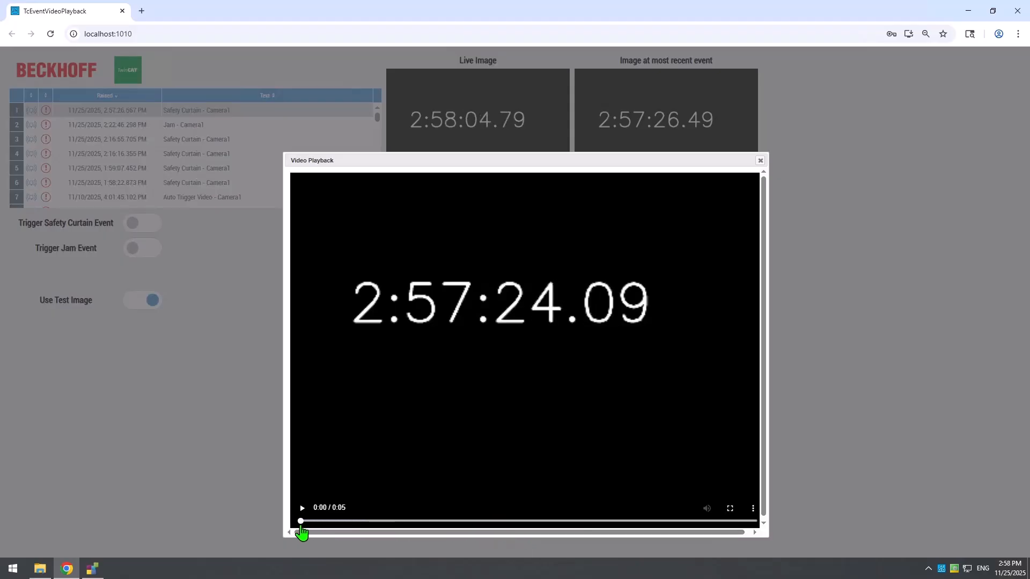
pyautogui.moveTo(300, 526); pyautogui.dragTo(755, 528)
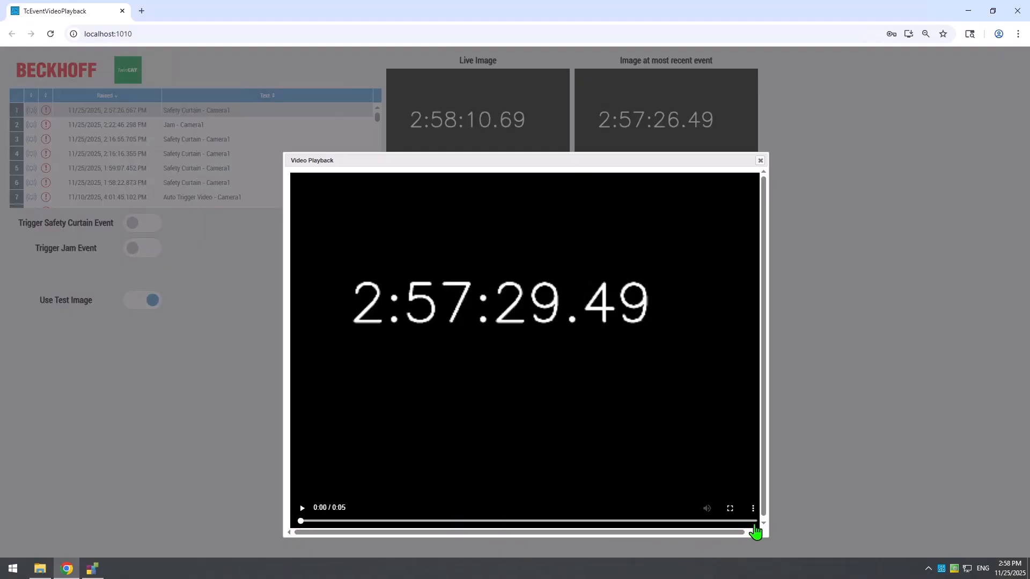
pyautogui.click(754, 521)
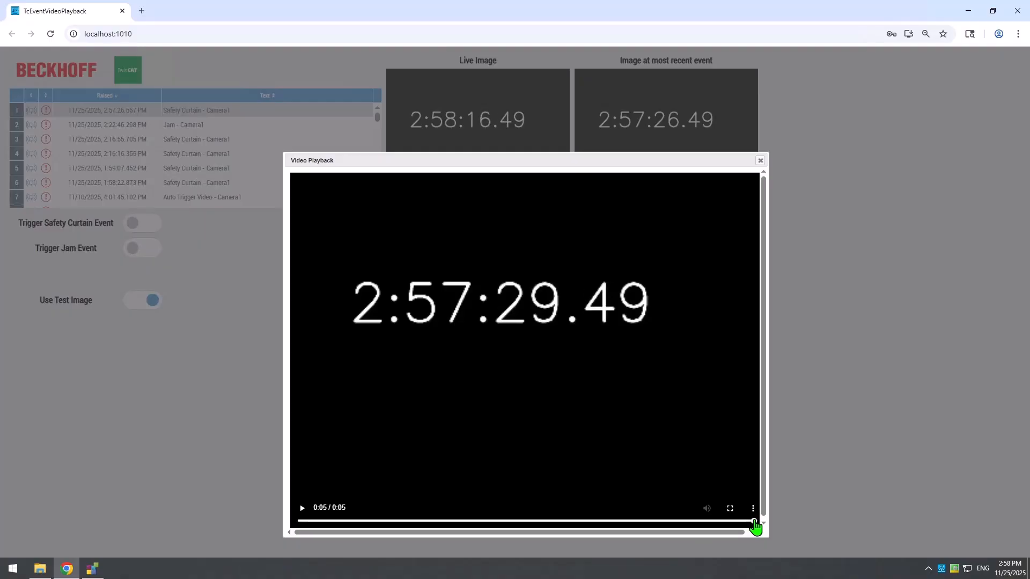
pyautogui.moveTo(748, 522); pyautogui.dragTo(654, 521)
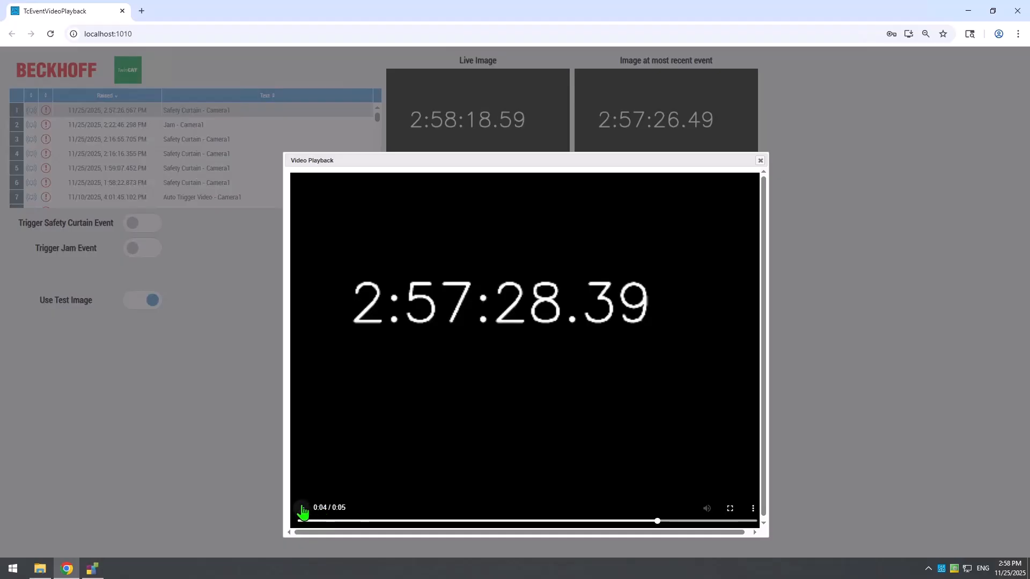
pyautogui.click(302, 508)
pyautogui.click(301, 507)
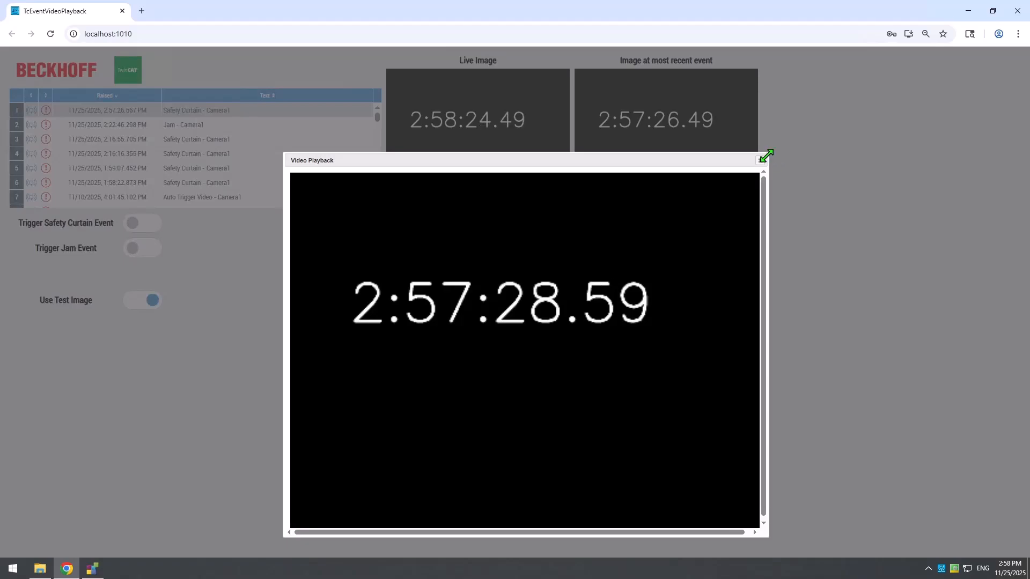
# Enlarge the Video Playback window, then close it and the Safety Curtain event's details.
pyautogui.moveTo(767, 155); pyautogui.dragTo(905, 66)
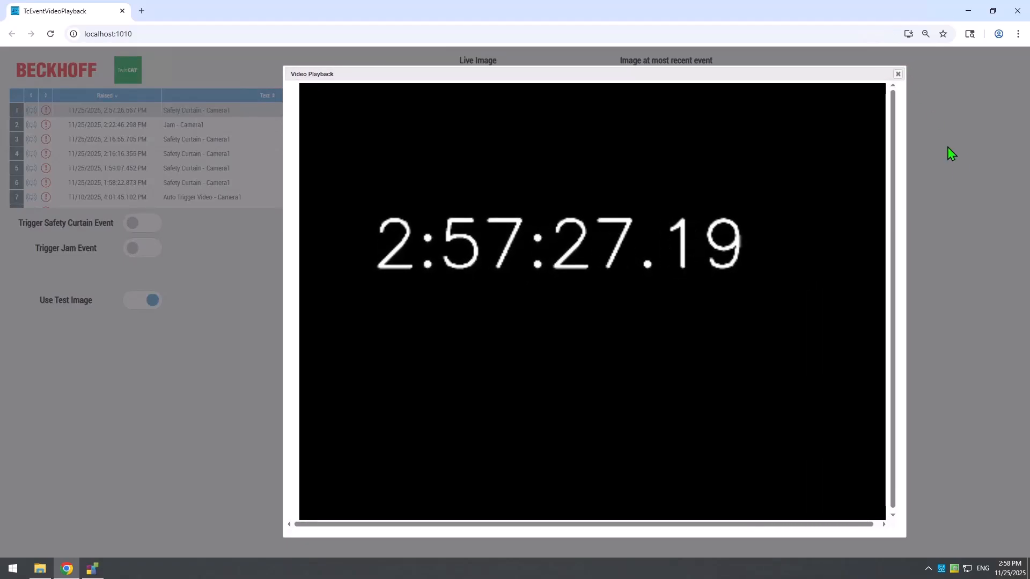
pyautogui.click(897, 75)
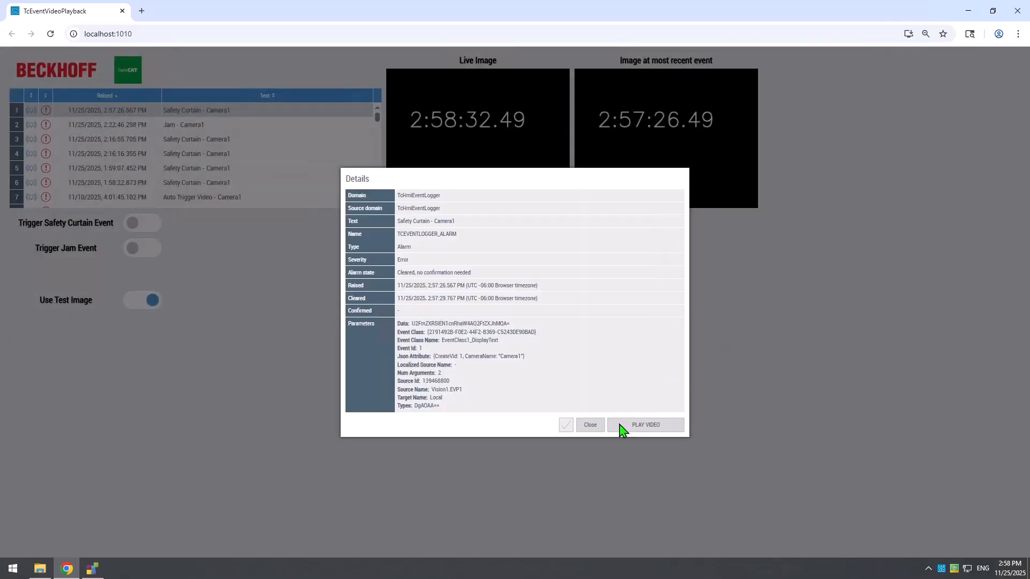
pyautogui.click(591, 426)
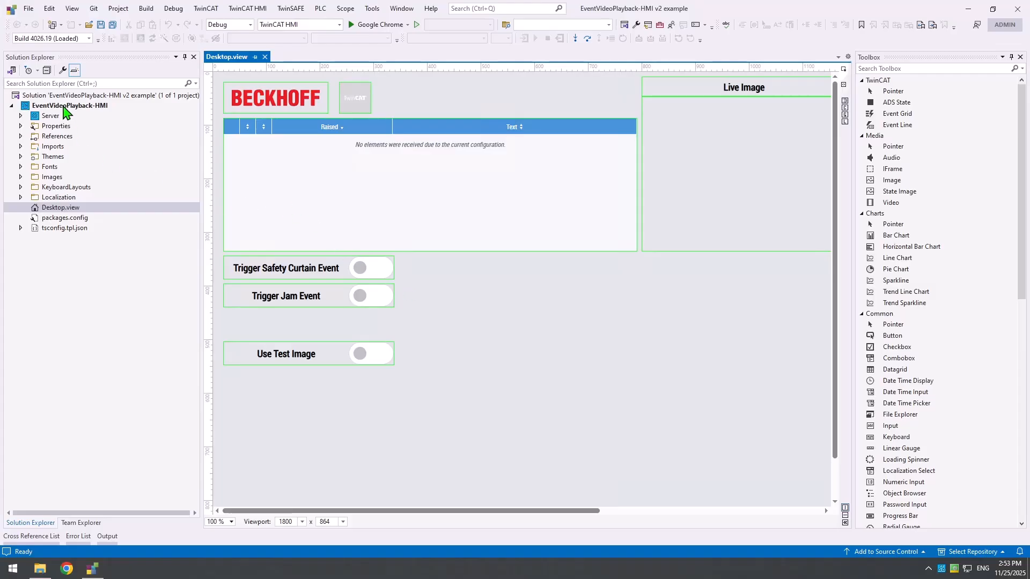
# Open the NuGet package manager for the EventVideoPlayback-HMI project and set the package source to Beckhoff Offline Packages.
pyautogui.click(64, 106)
pyautogui.rightClick(65, 105)
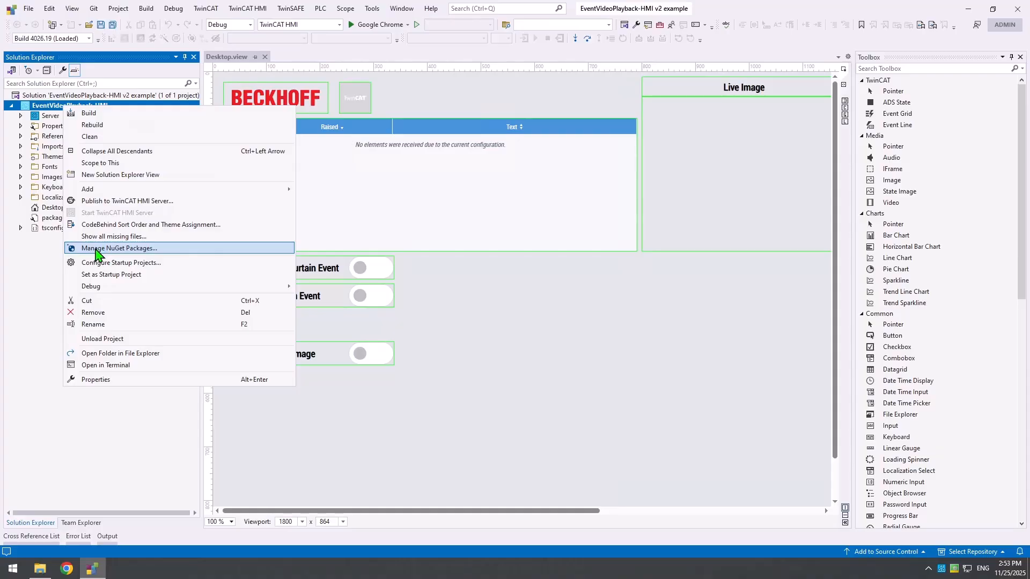
pyautogui.click(96, 250)
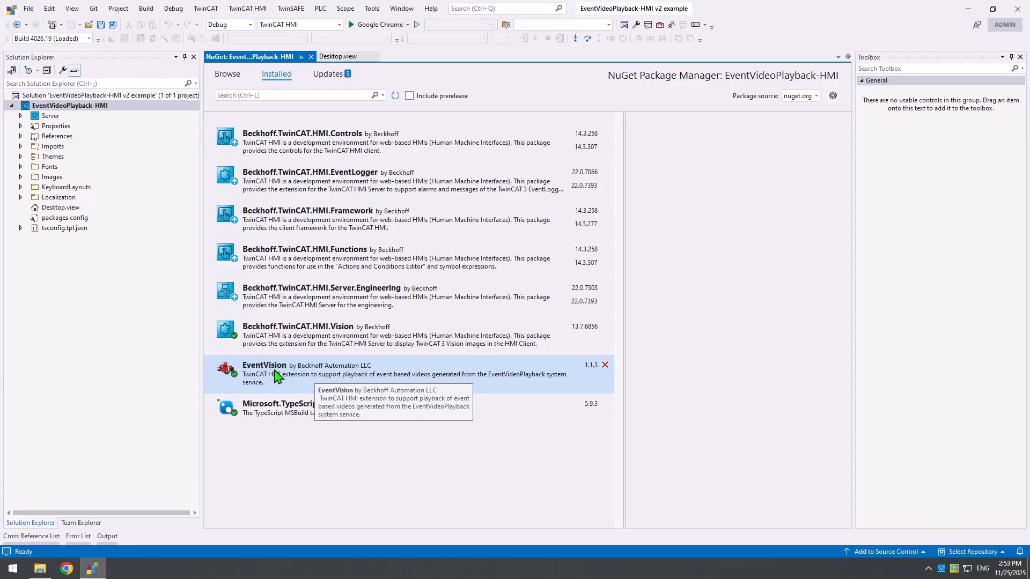
pyautogui.click(816, 97)
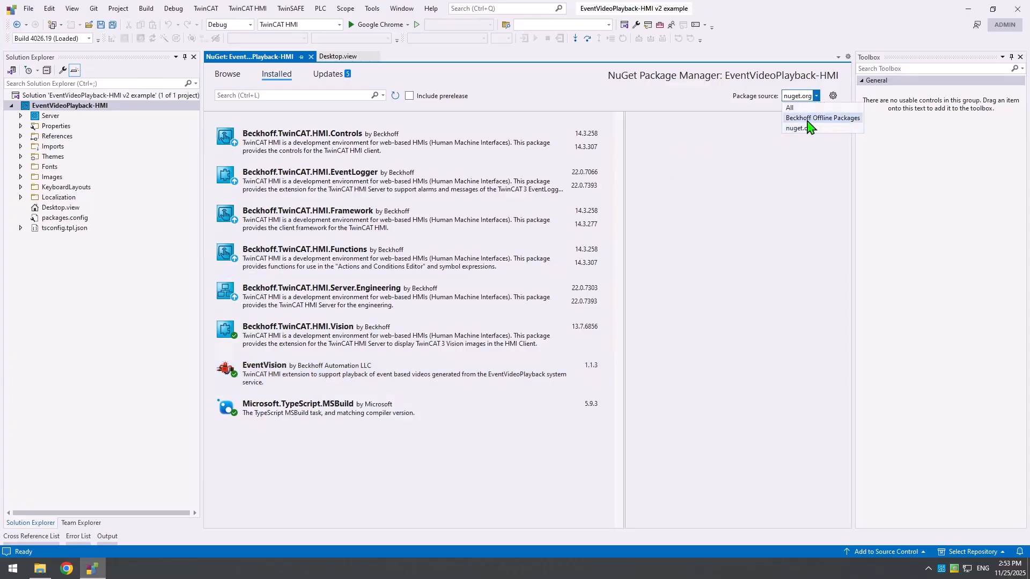
pyautogui.click(808, 119)
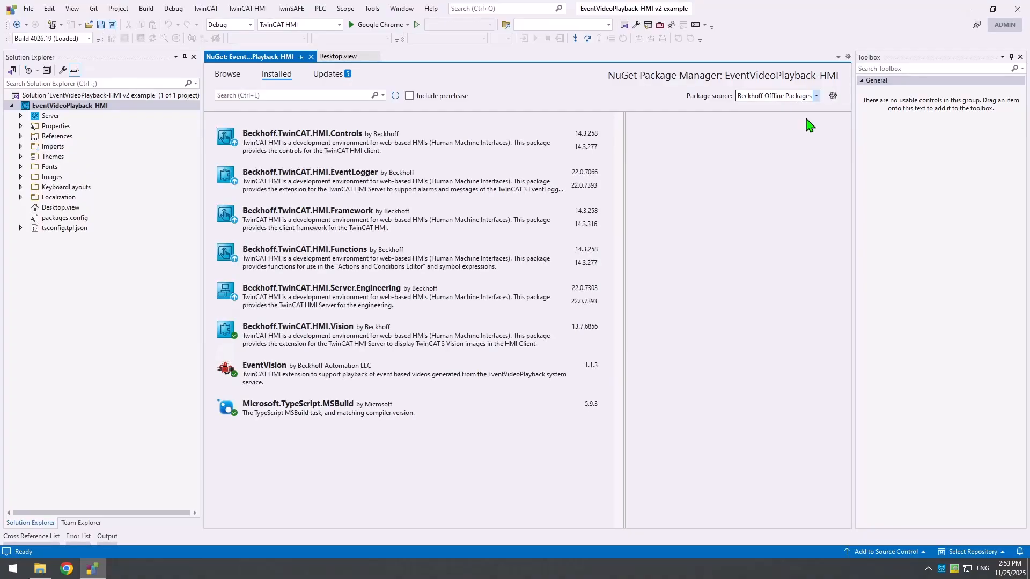